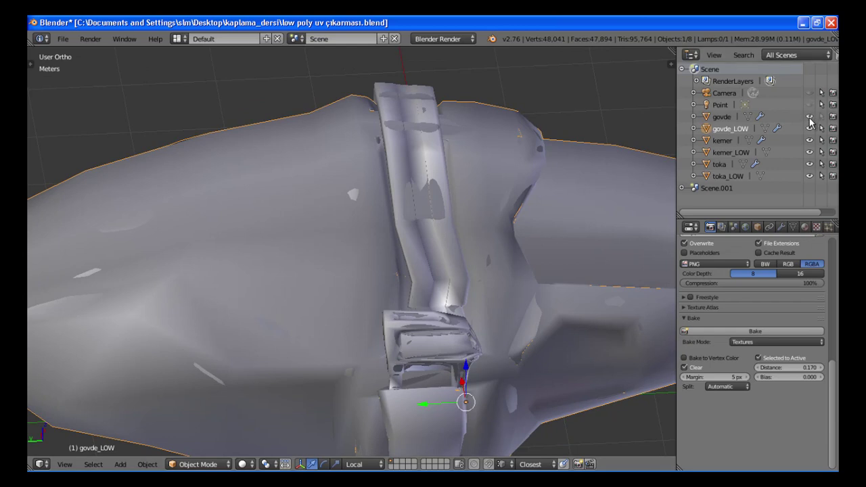
- Hide the high-poly objects govde, kemer and toka so only the low-poly versions are displayed
left_click(810, 117)
left_click(811, 141)
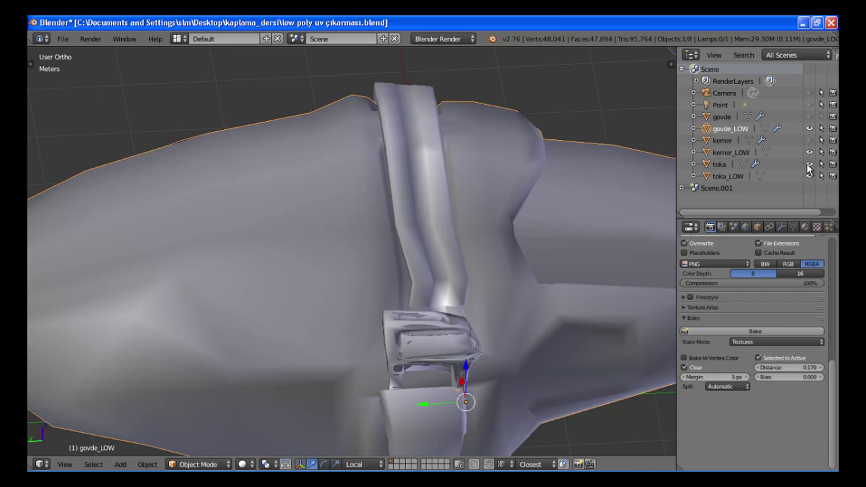
left_click(810, 165)
scroll(364, 213, "down", 4)
middle_click_drag(511, 265, 269, 281)
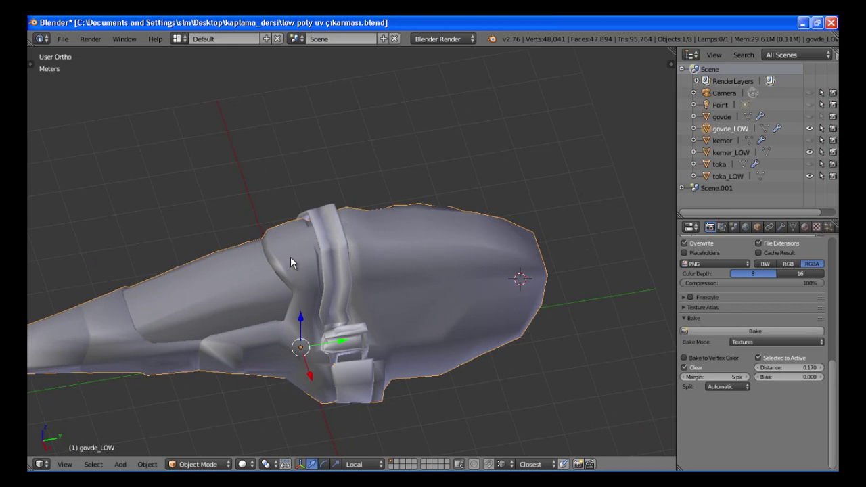
- Display the scene's unit settings and the 3D view's properties, and collapse the Shading section
left_click(733, 228)
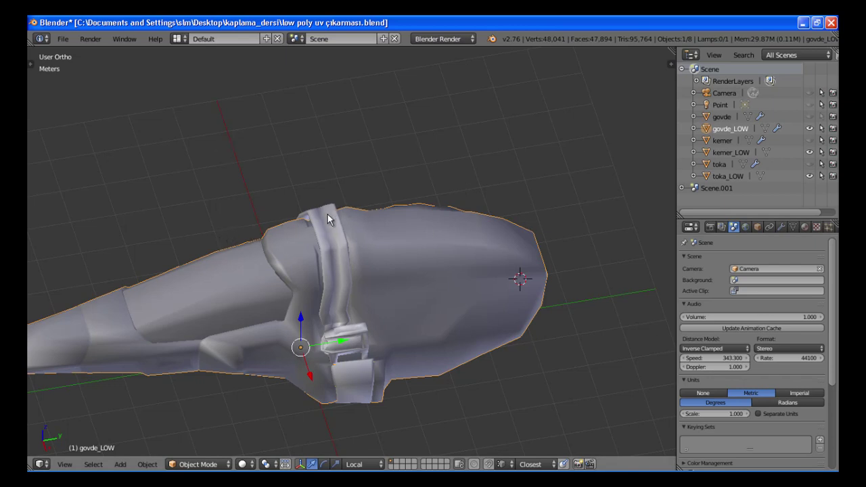
middle_click_drag(309, 254, 262, 257)
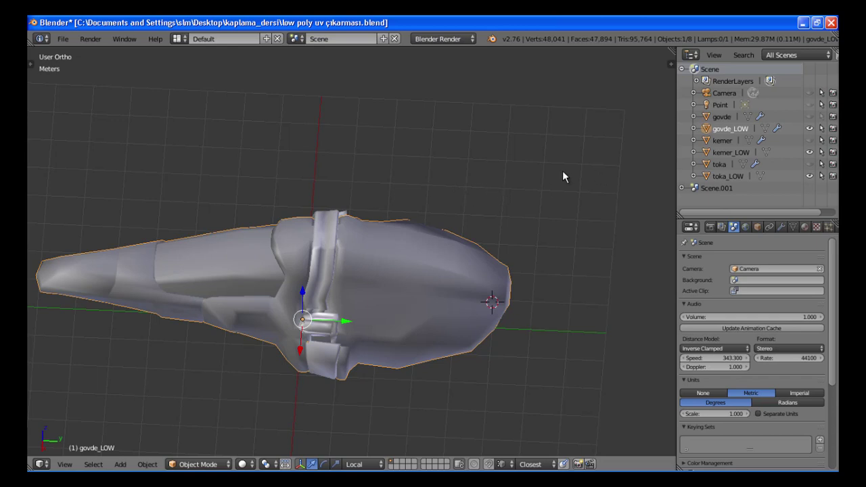
key("n")
scroll(611, 284, "down", 5)
scroll(607, 282, "down", 8)
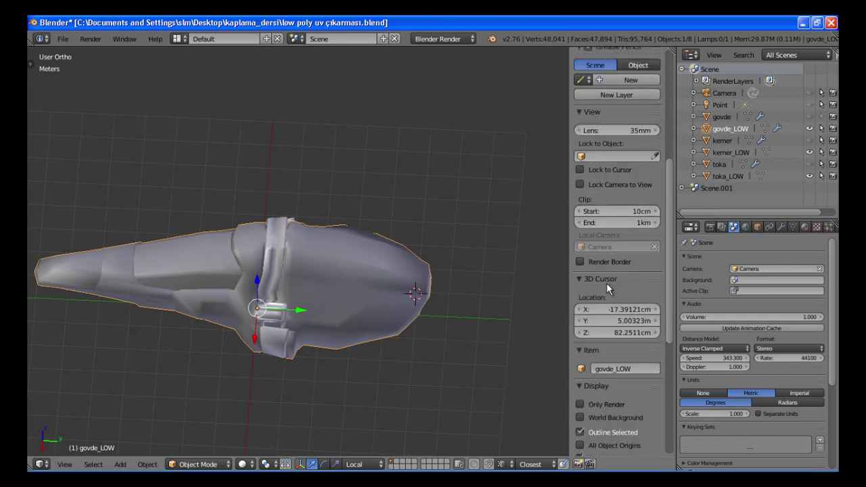
scroll(605, 281, "down", 5)
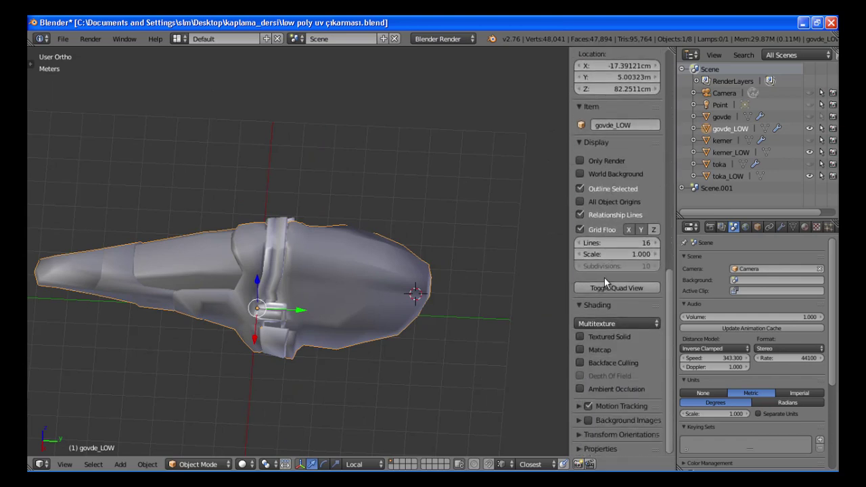
left_click(577, 299)
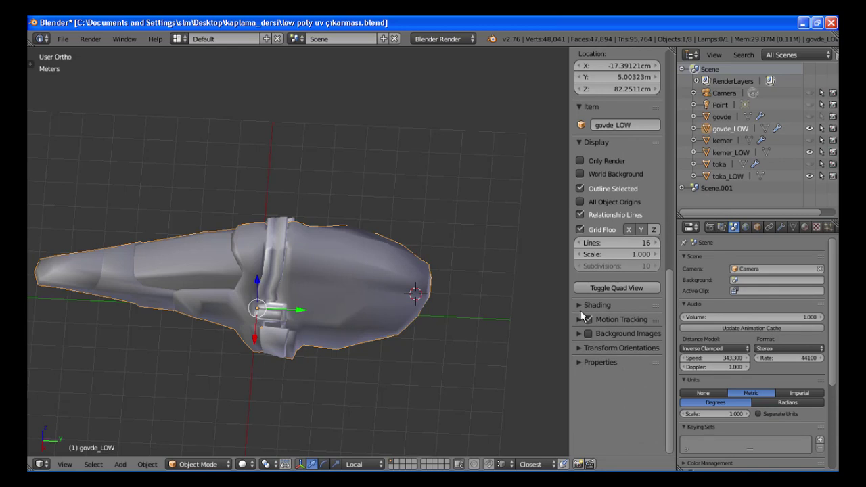
- Check the edge lengths between three neighbouring vertices on govde_LOW's upper side beside the strap in Edit Mode
key("Tab")
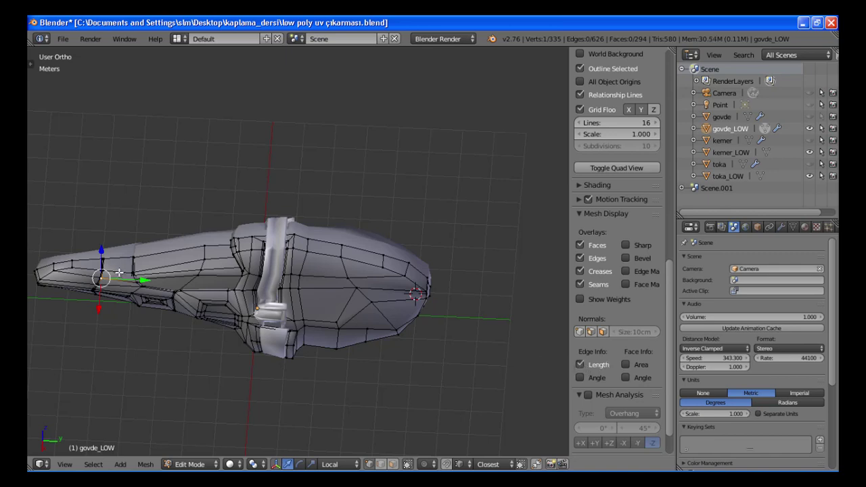
right_click(330, 253)
right_click(296, 249, "shift")
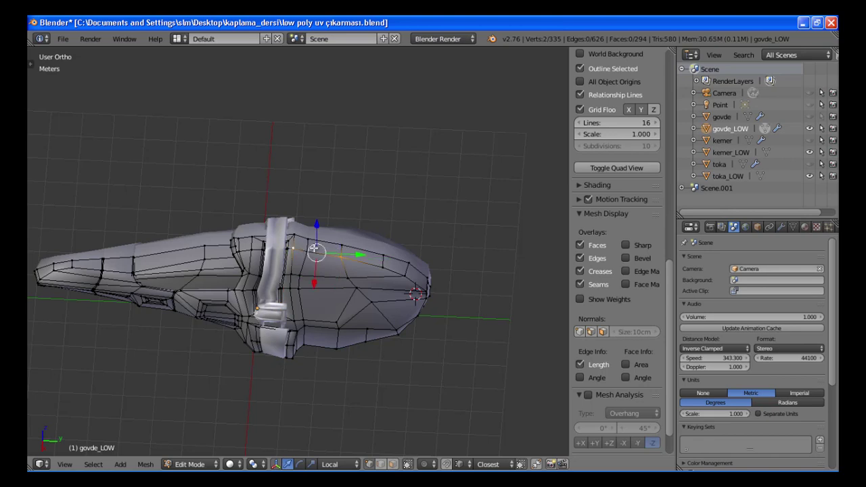
right_click(308, 250, "shift")
scroll(318, 244, "up", 6)
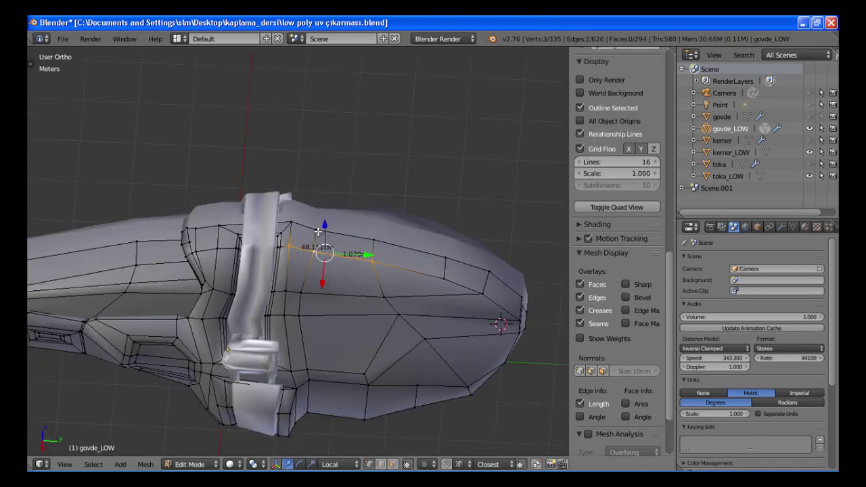
scroll(318, 230, "down", 5)
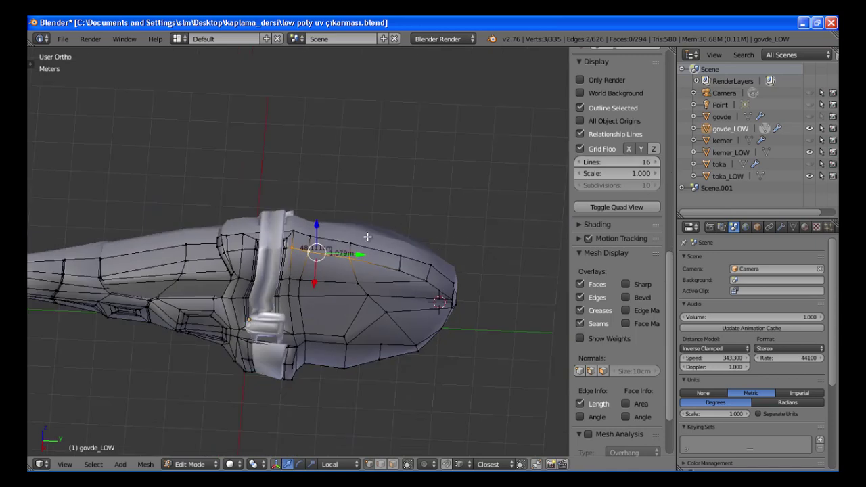
key("Tab")
- Collapse the 3D Cursor section and examine govde_LOW's scale and dimensions
scroll(626, 203, "up", 4)
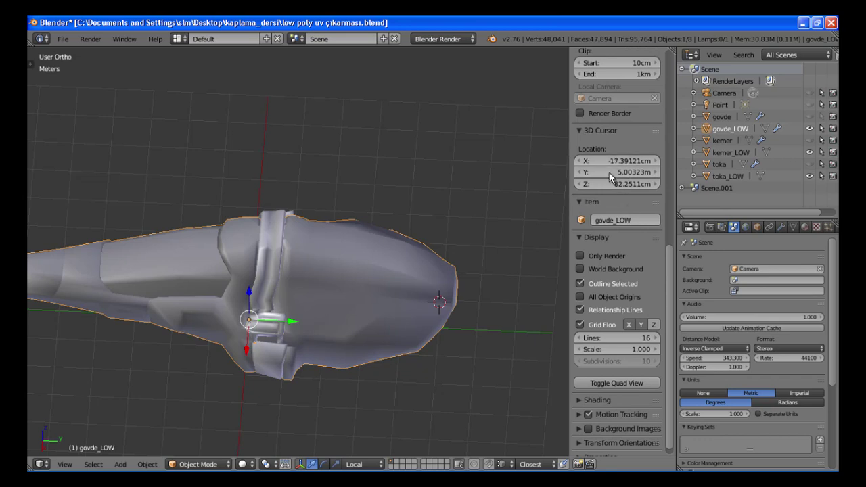
left_click(586, 132)
scroll(639, 152, "up", 4)
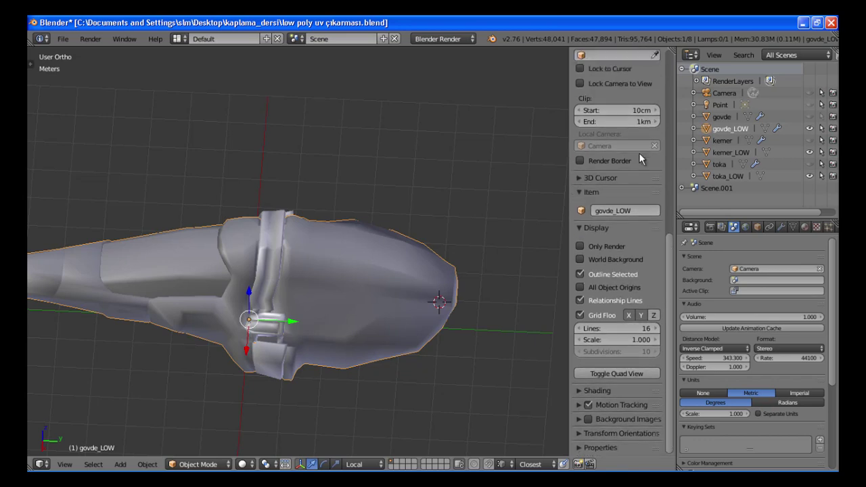
scroll(637, 148, "up", 5)
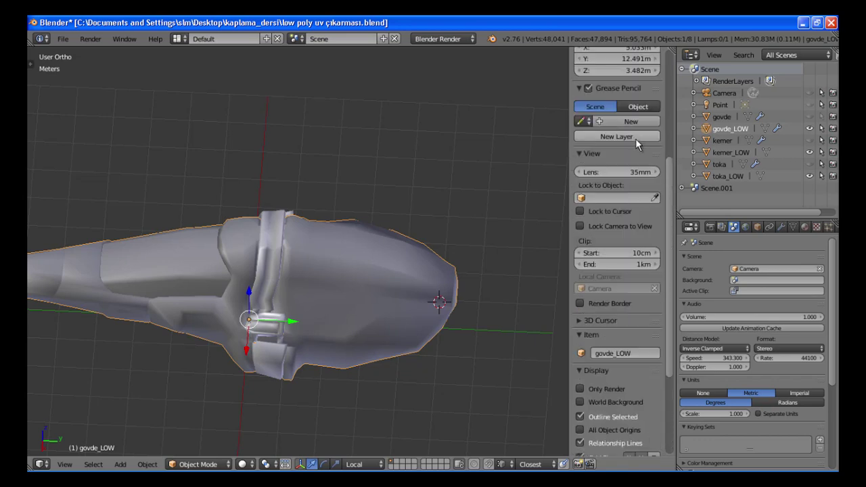
scroll(636, 139, "up", 2)
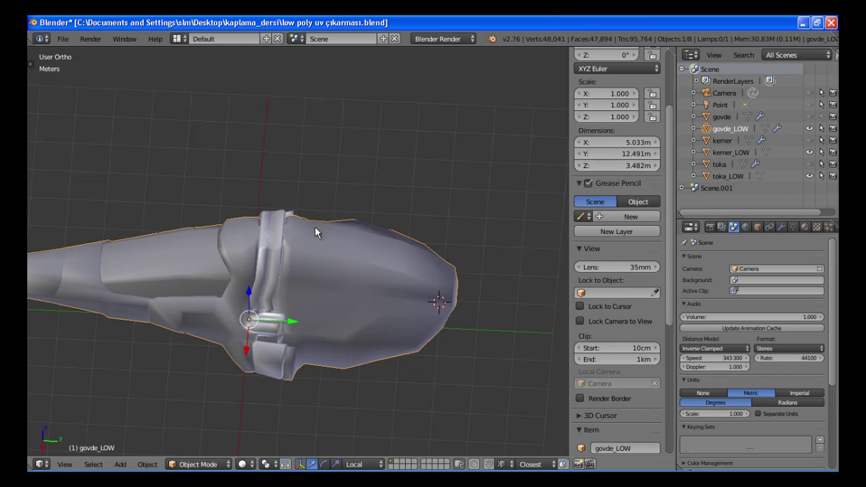
- Examine the belt kemer_LOW up close and inspect its mesh around the buckle in Edit Mode
middle_click_drag(338, 266, 301, 245)
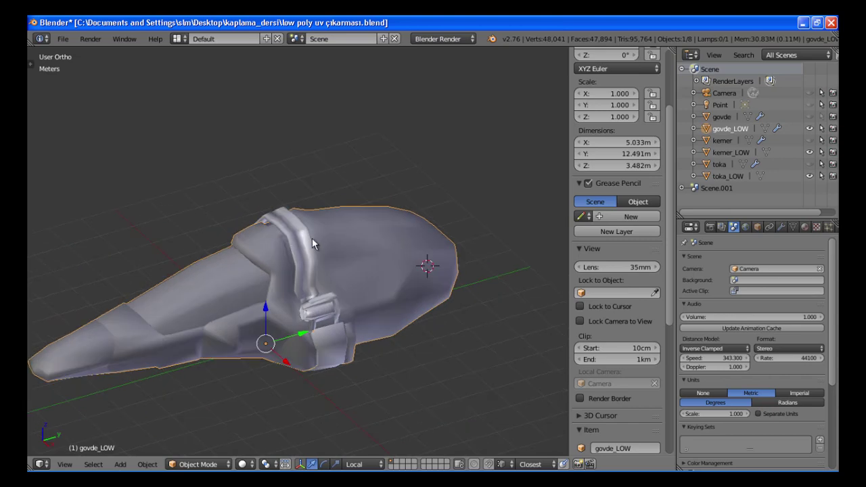
scroll(310, 239, "down", 1)
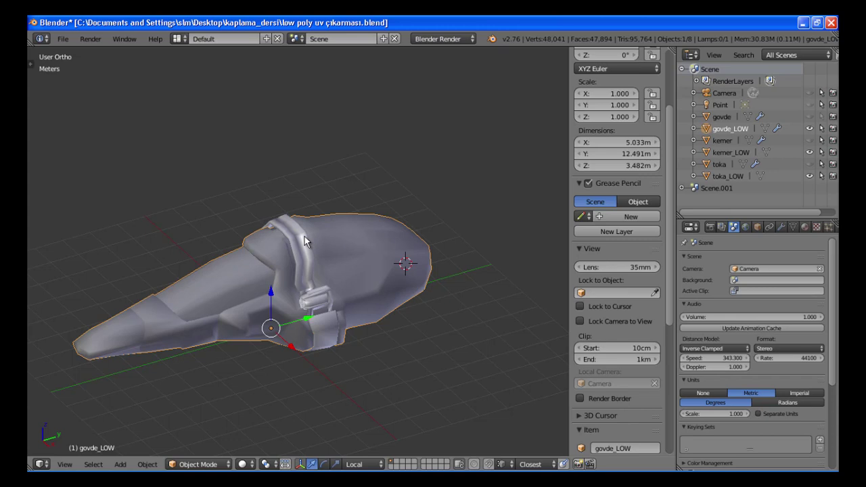
scroll(305, 236, "up", 5)
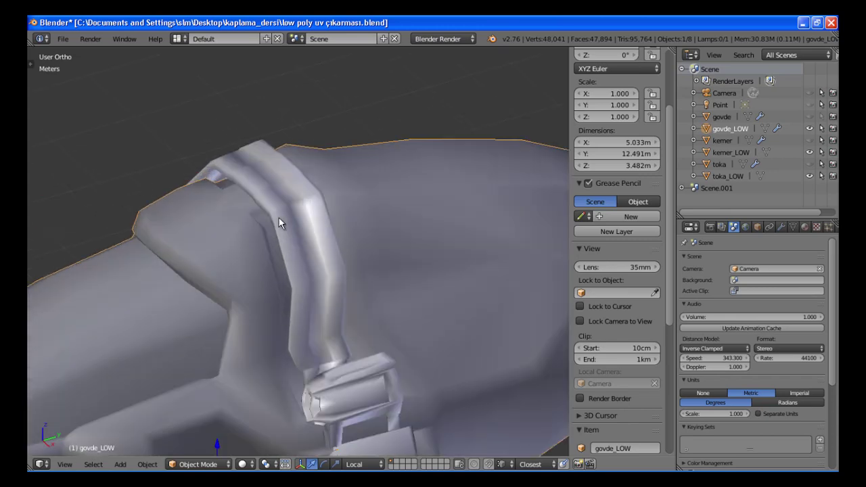
scroll(293, 211, "down", 6)
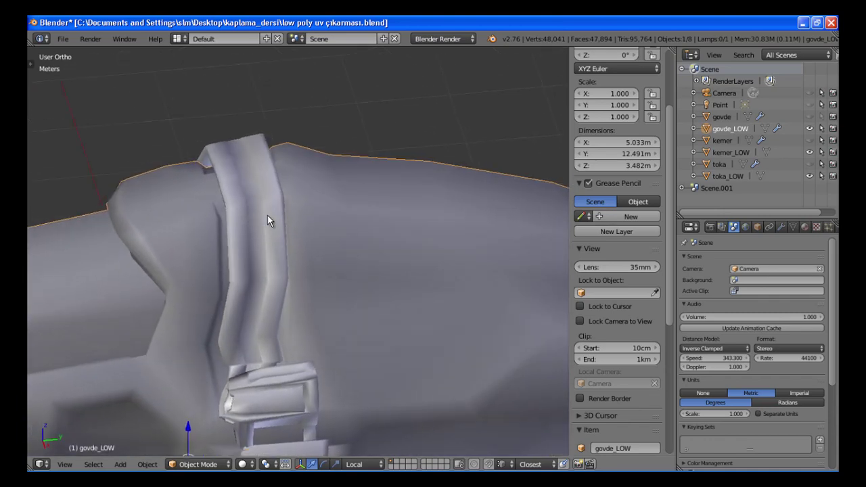
scroll(289, 303, "up", 2)
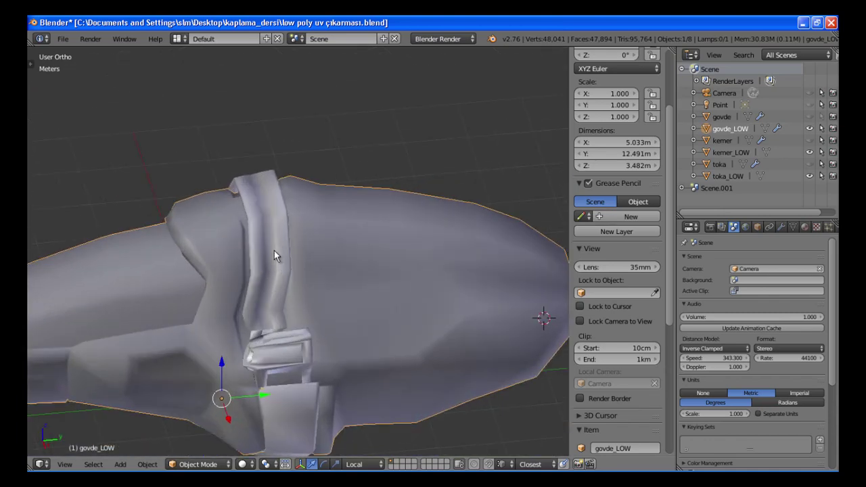
scroll(264, 237, "up", 3)
right_click(237, 213)
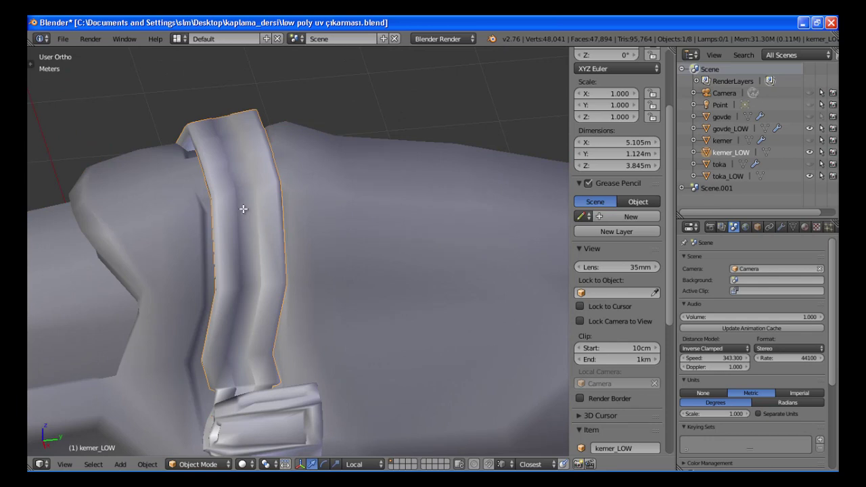
key("Tab")
middle_click_drag(242, 226, 213, 195)
right_click(211, 196)
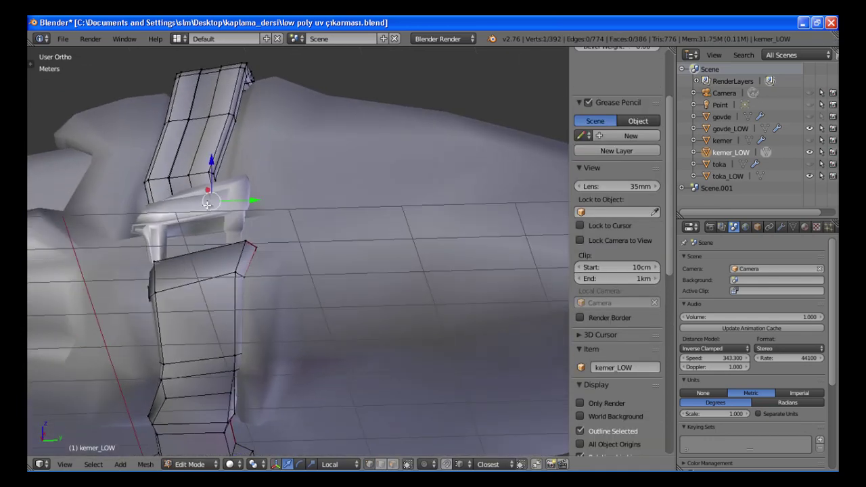
key("Tab")
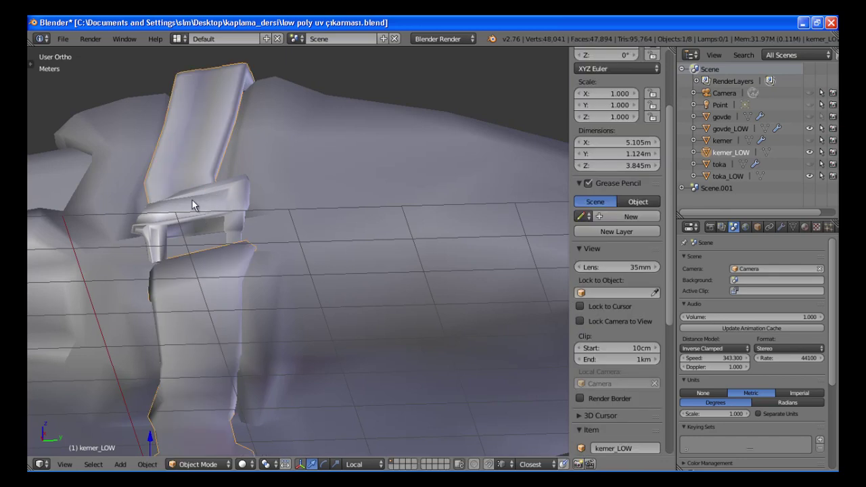
- Select the buckles toka_LOW and the belt kemer_LOW in turn to review them as separate objects
right_click(215, 198)
middle_click_drag(250, 176, 334, 253)
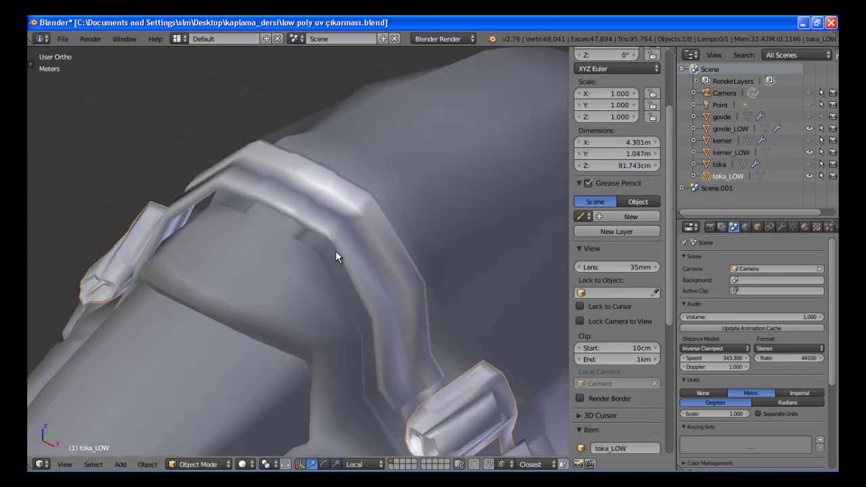
right_click(340, 218)
scroll(364, 236, "down", 3)
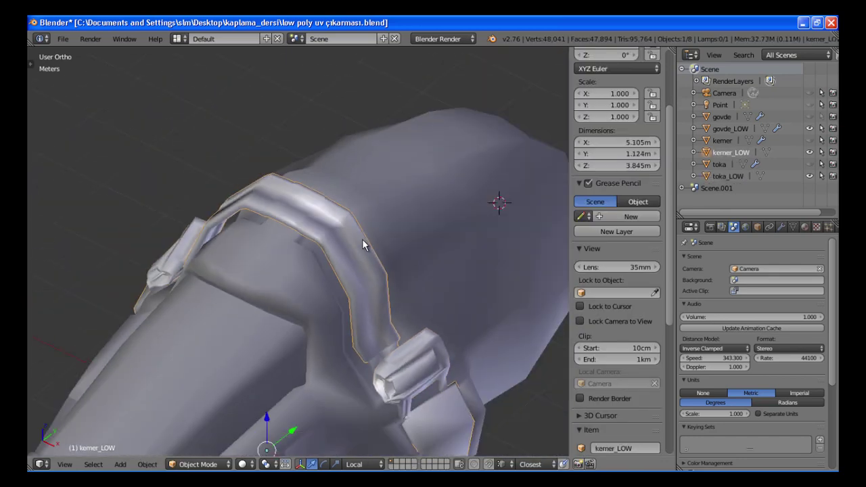
- Apply the Mirror modifier on govde_LOW and check the full mesh in Edit Mode
right_click(411, 207)
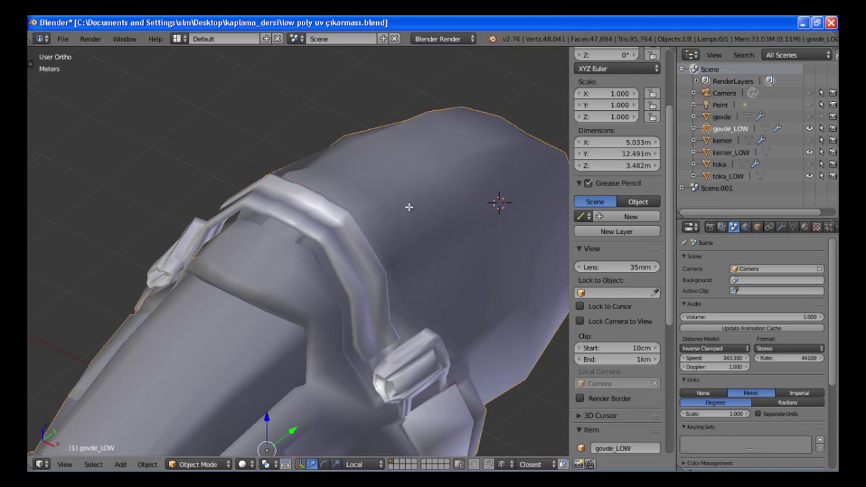
key("Tab")
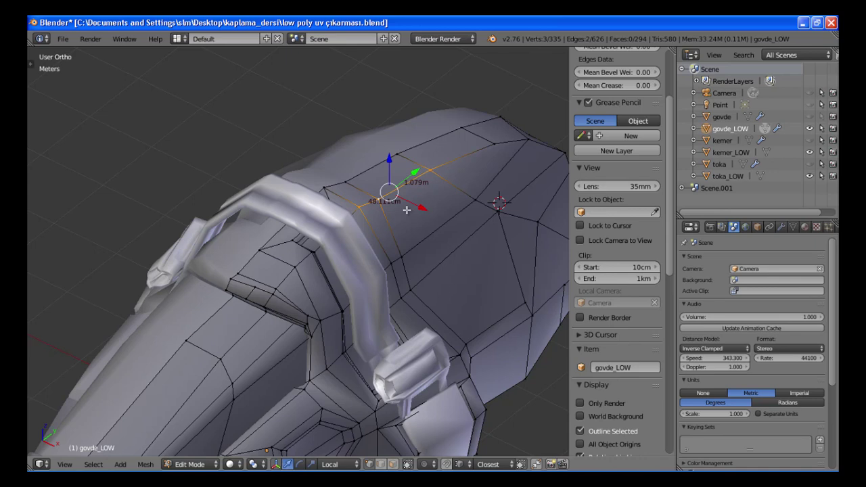
left_click(782, 228)
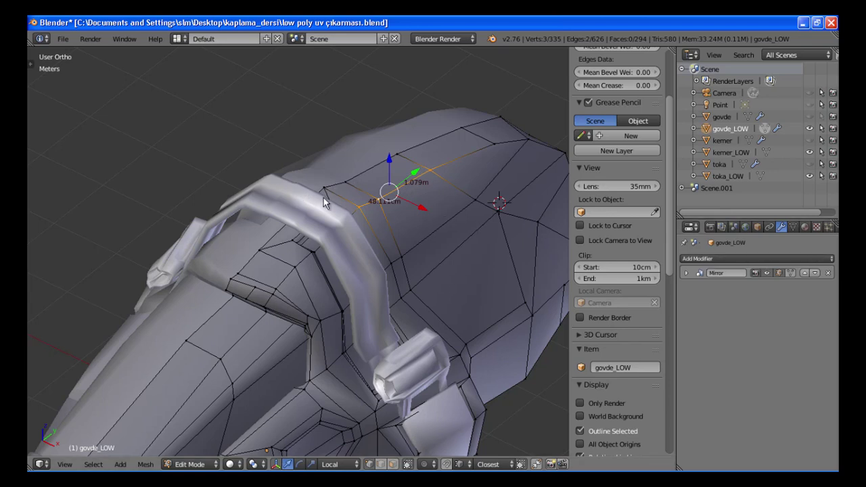
key("Tab")
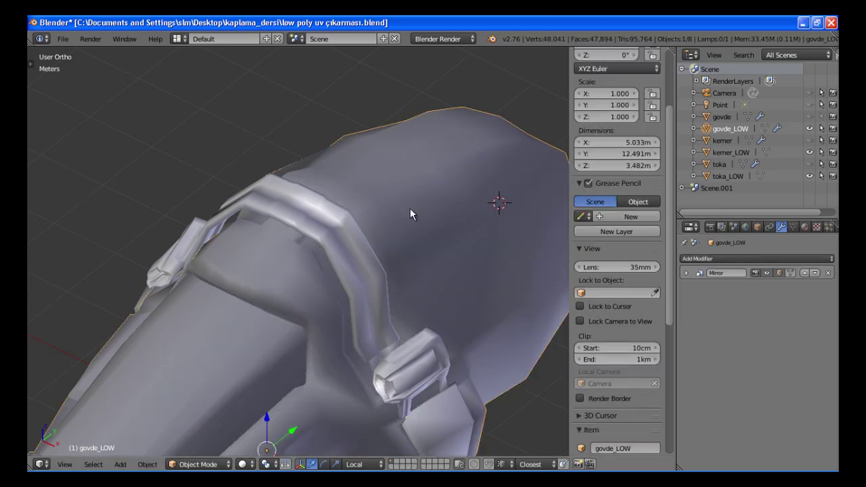
left_click(685, 274)
left_click(727, 289)
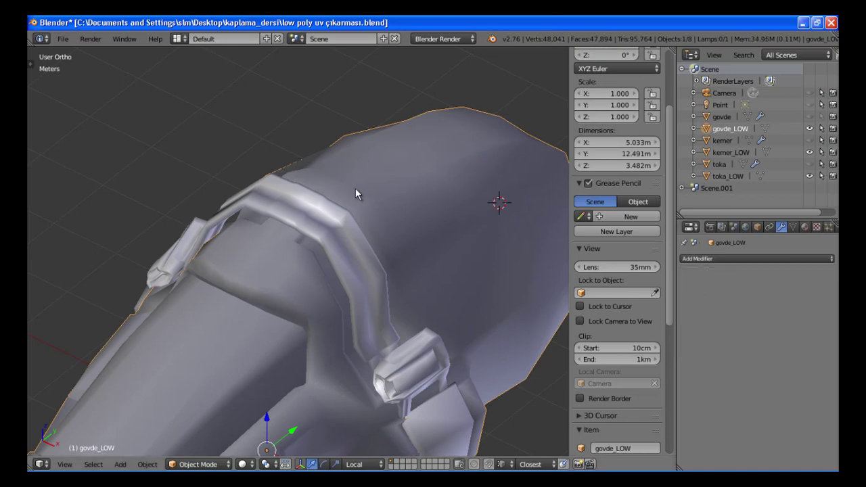
key("Tab")
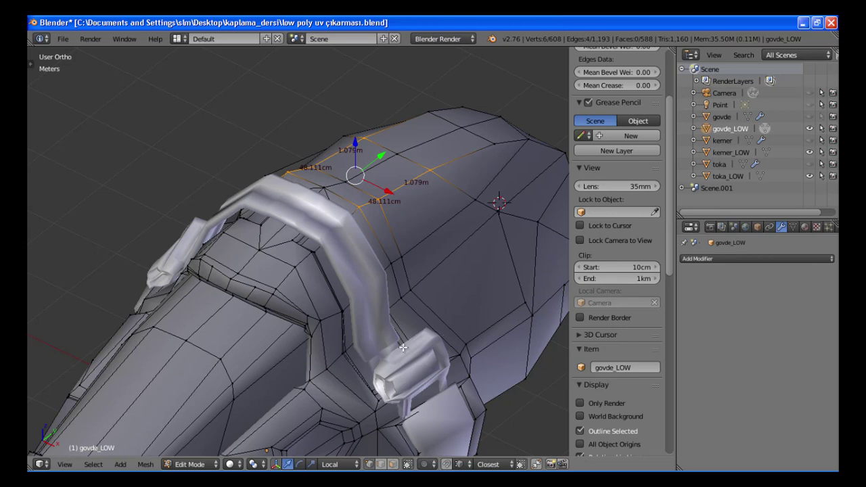
key("Tab")
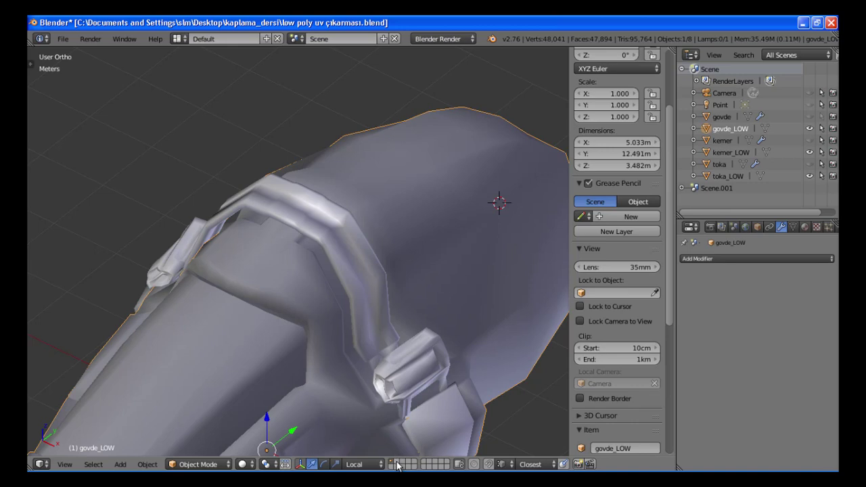
- Search the add-ons in the user preferences for "layer"
left_click(63, 39)
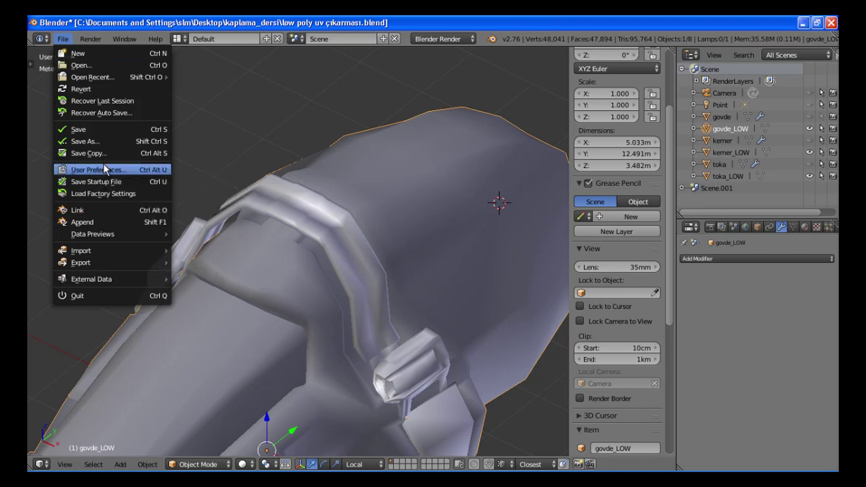
left_click(174, 170)
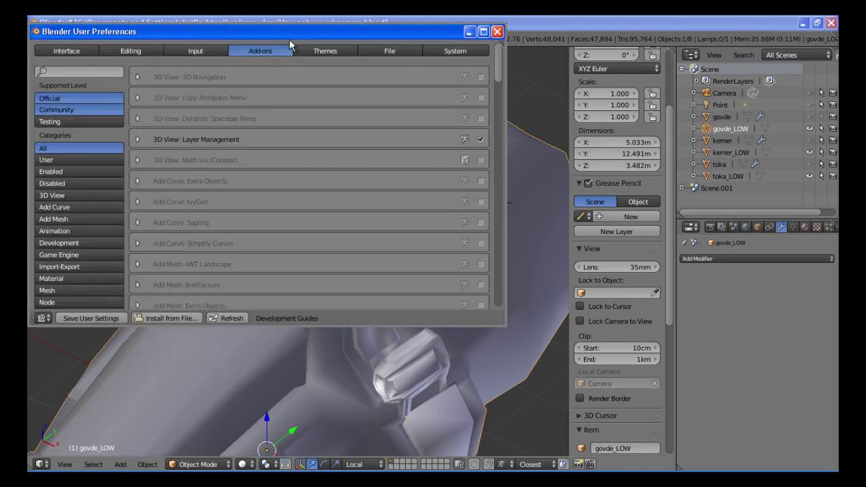
left_click_drag(290, 40, 307, 47)
left_click(117, 76)
type("layer")
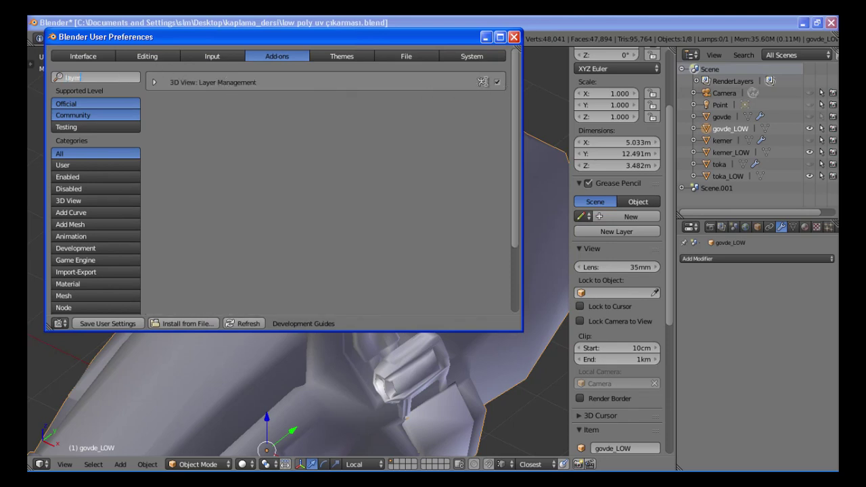
- Enable the Layer Management add-on, save the user settings and close the preferences
left_click(497, 82)
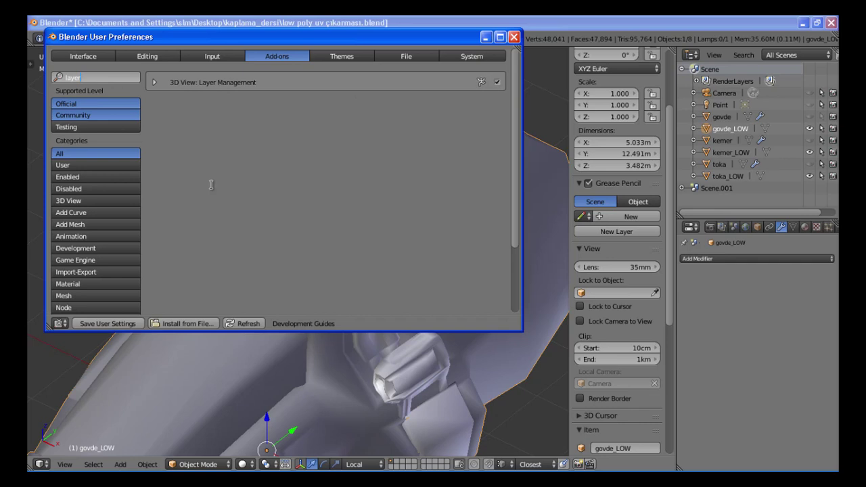
left_click(123, 322)
left_click(116, 323)
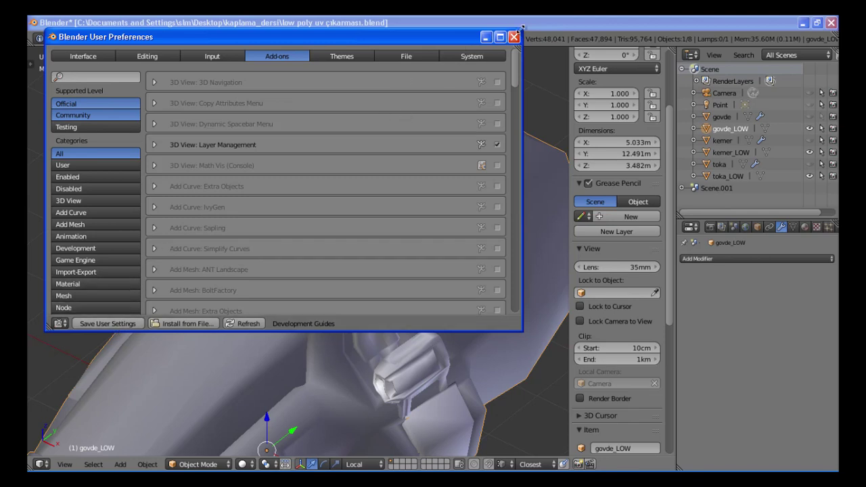
key("alt+F4")
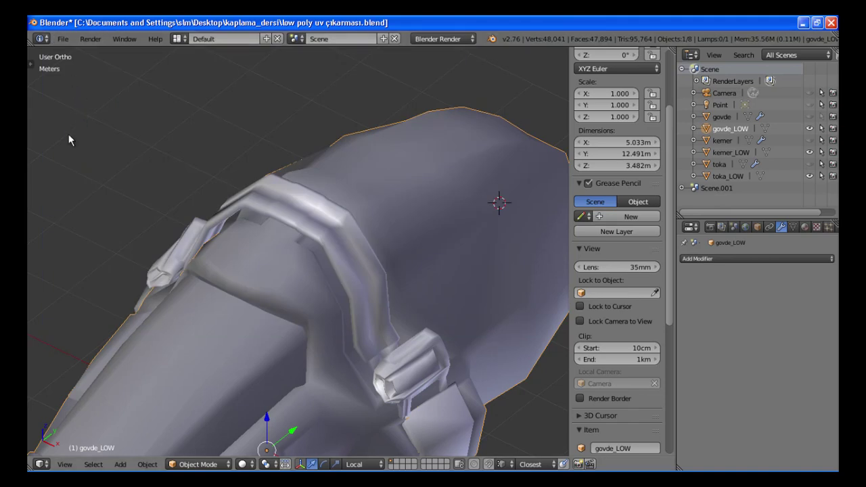
- Show the layer management list at a readable width and rename the modelleme layer to orijinal_modeller
key("t")
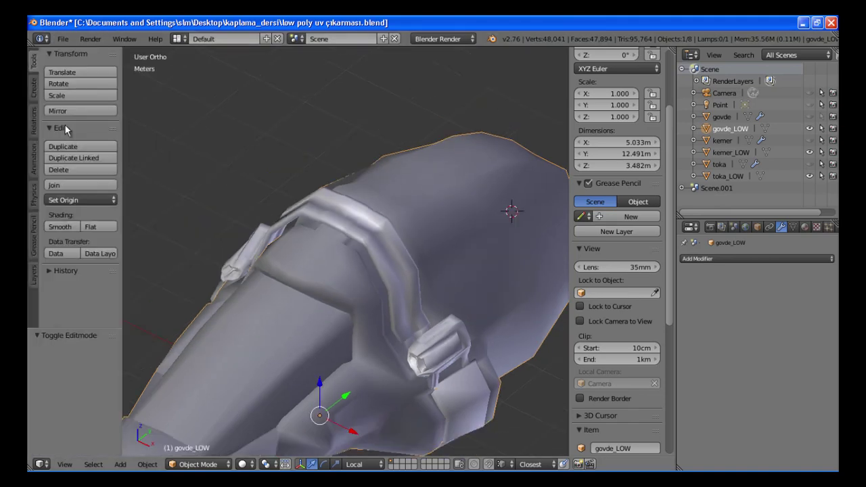
left_click(34, 274)
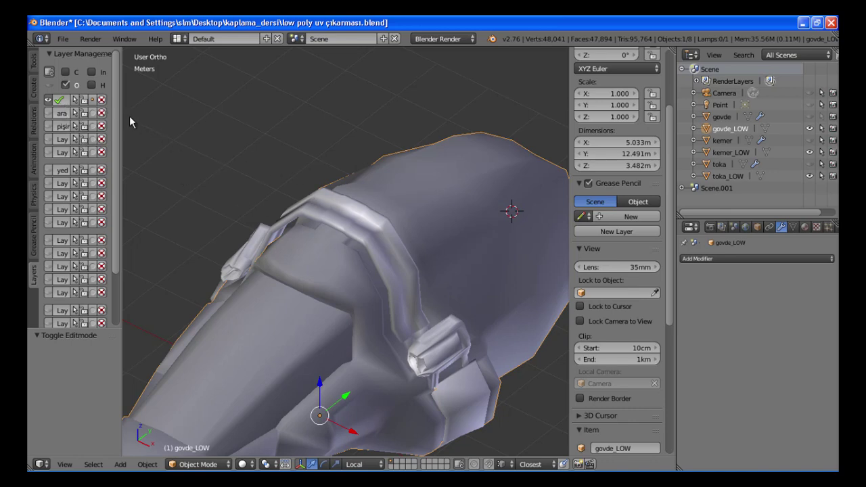
left_click_drag(121, 119, 184, 120)
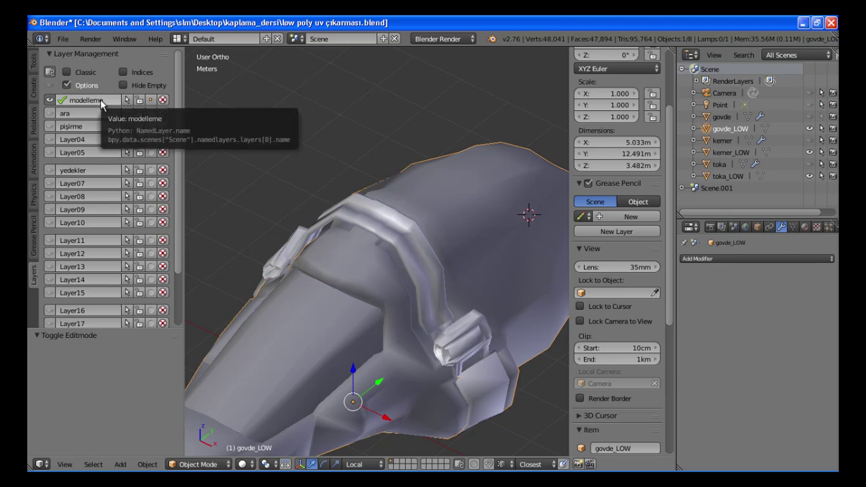
double_click(101, 100)
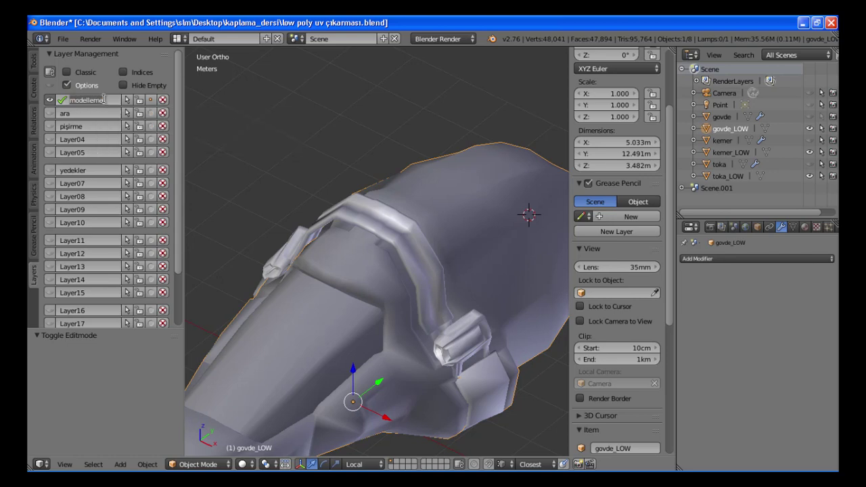
type("orijinal_modeller")
key("Return")
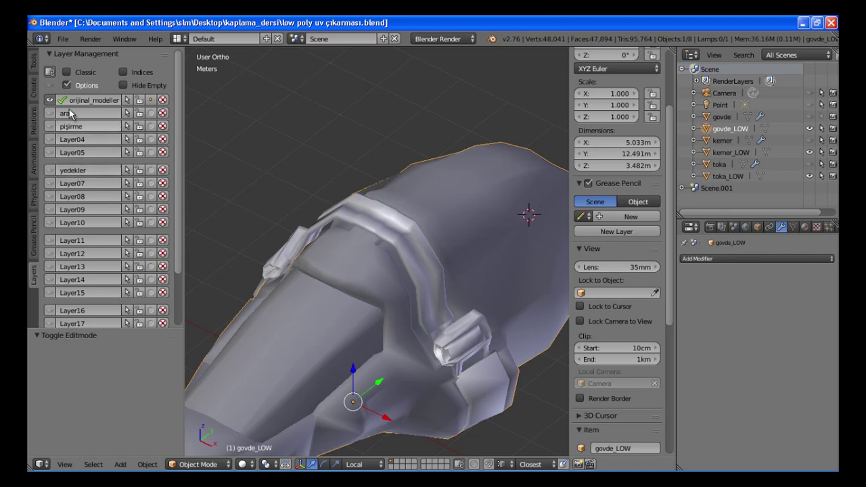
- Move govde_LOW, kemer_LOW and toka_LOW together to the ara layer and display only that layer
right_click(403, 230)
right_click(409, 347, "shift")
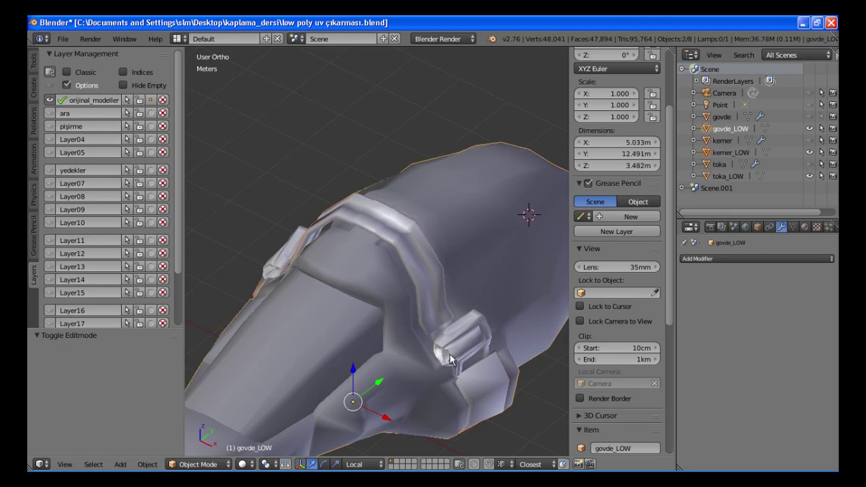
right_click(432, 333, "shift")
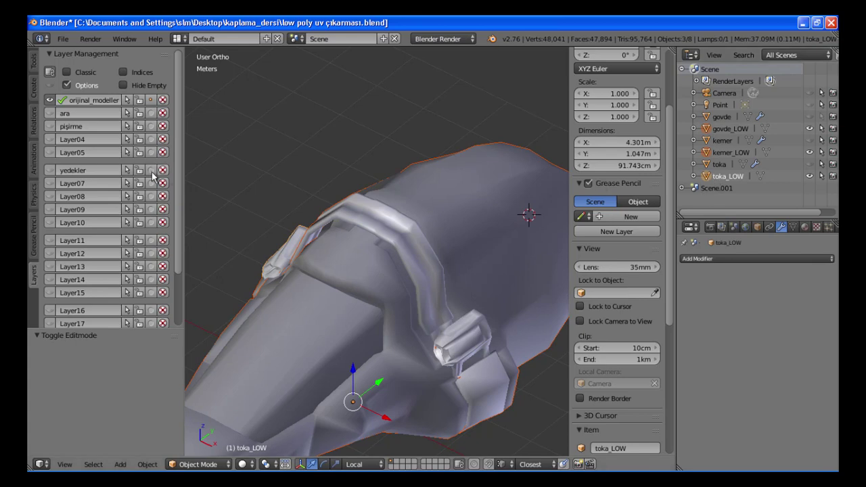
left_click(152, 117)
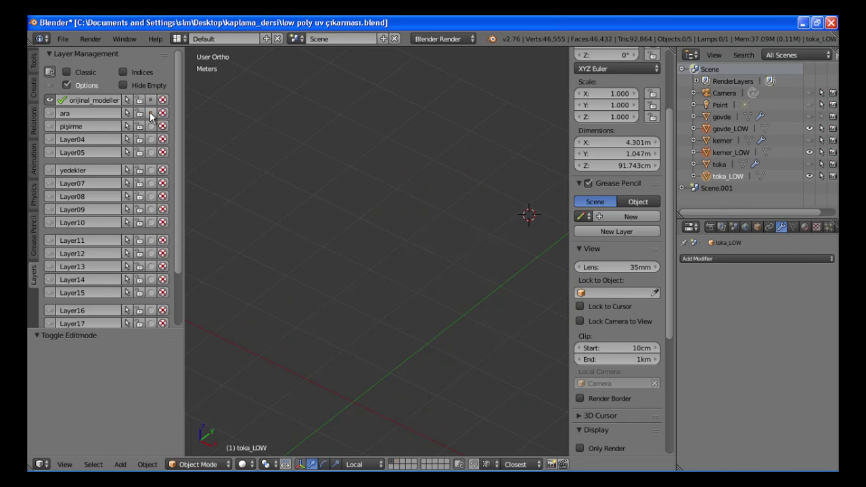
left_click(53, 113)
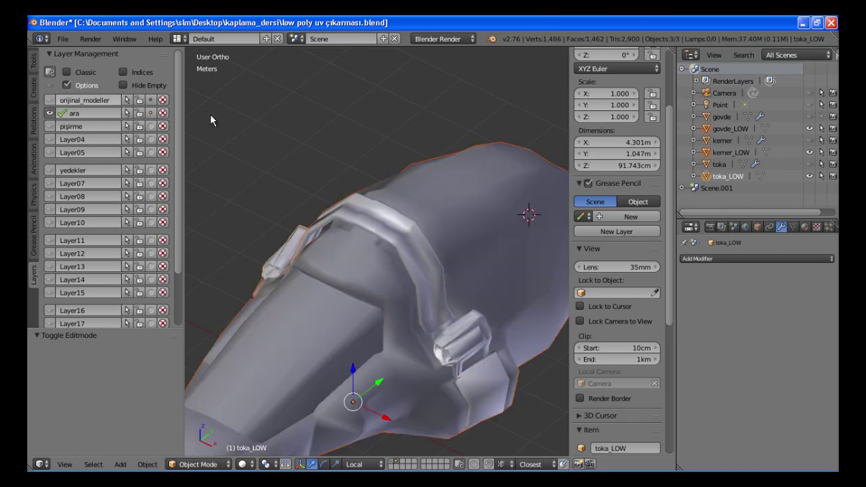
- Isolate the body govde_LOW in local view with the tool shelf hidden, and save the file
middle_click_drag(433, 243, 385, 220)
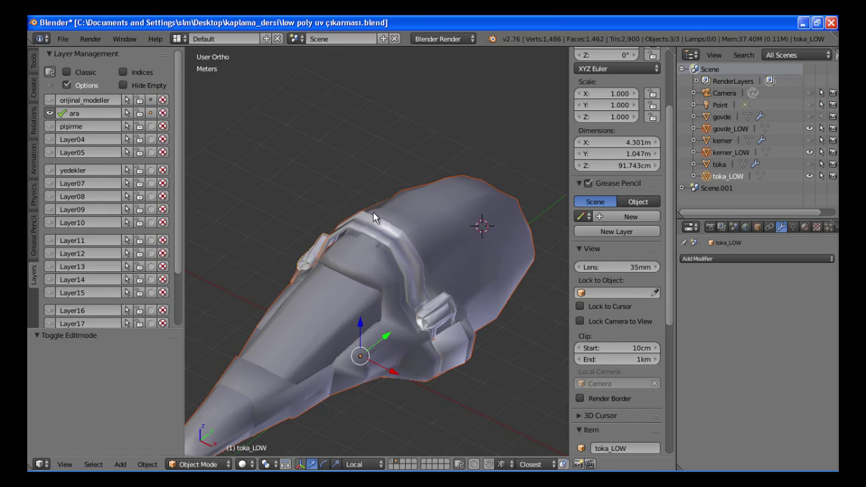
right_click(428, 206)
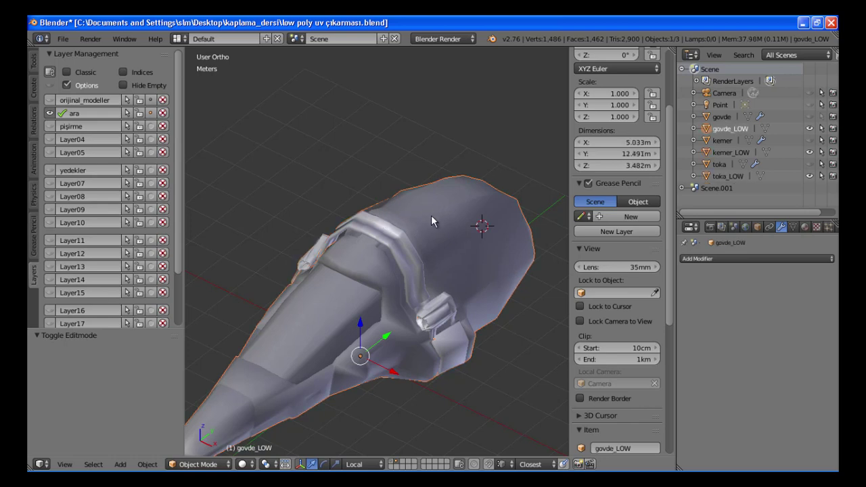
key("KP_Divide")
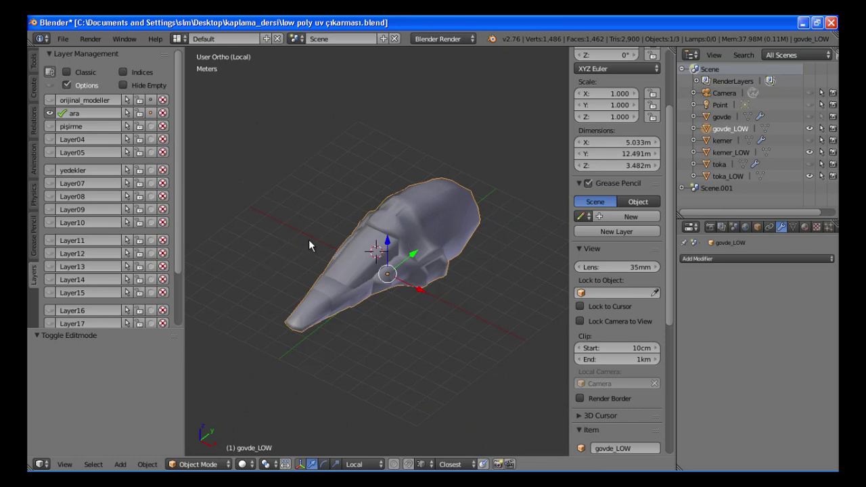
key("t")
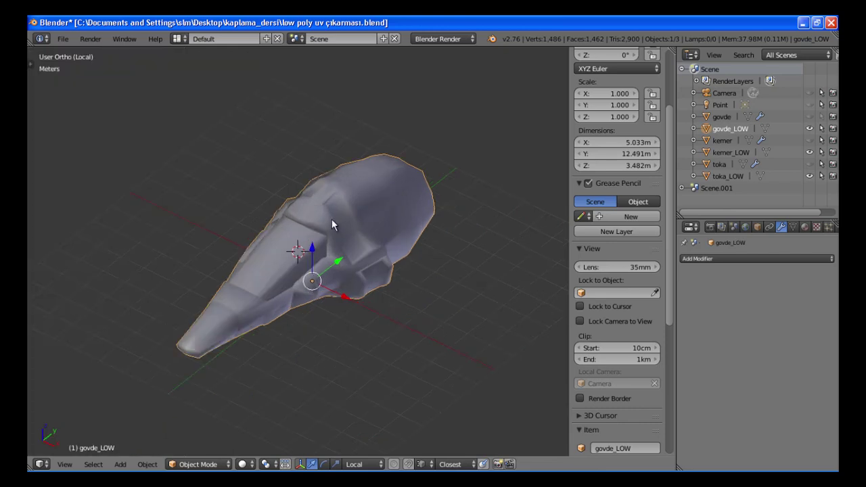
key("ctrl+s")
key("Return")
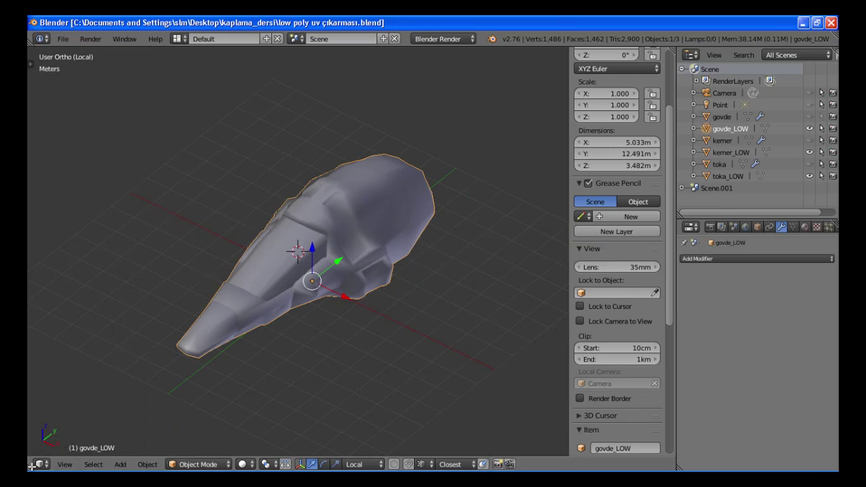
- Split the 3D view vertically and turn the new area into a UV/Image Editor
left_click_drag(30, 467, 290, 422)
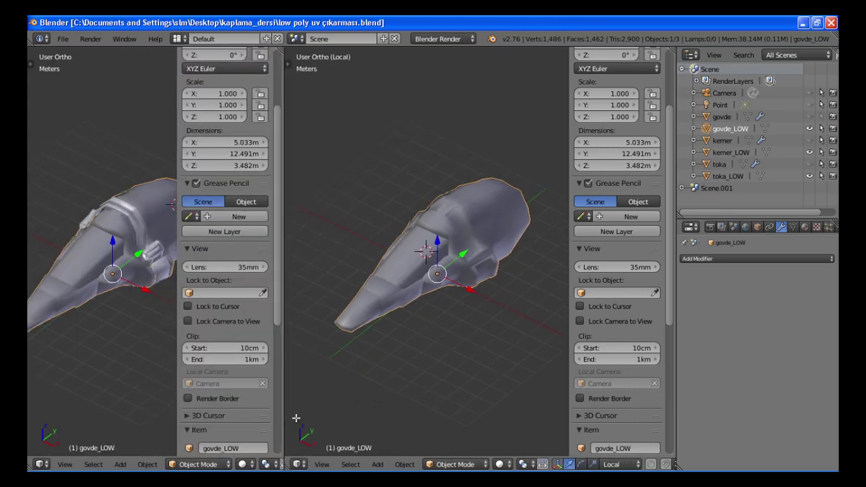
left_click(42, 464)
left_click(78, 373)
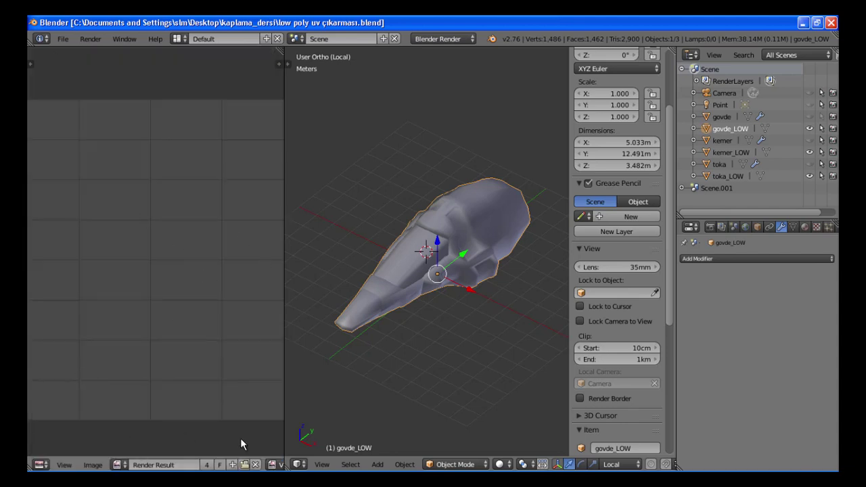
left_click(119, 464)
left_click(121, 464)
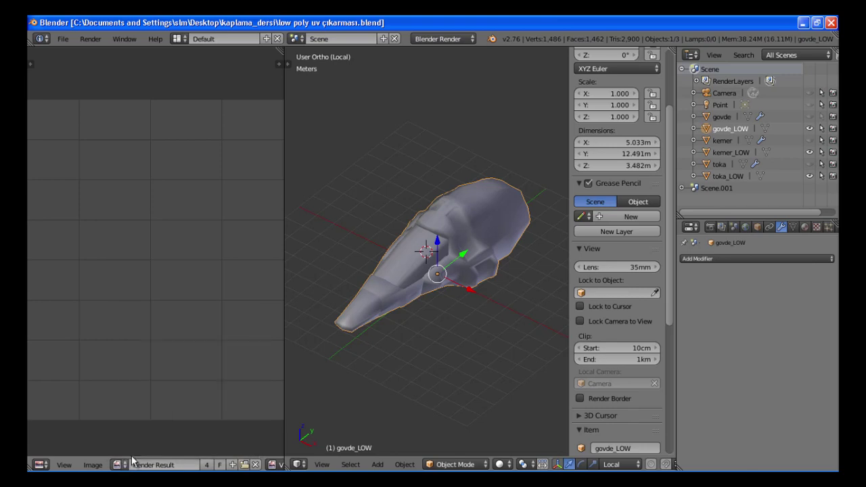
- Start a new image named sablon with a width and height of 2048 px
left_click(232, 464)
left_click(267, 365)
type("sablon")
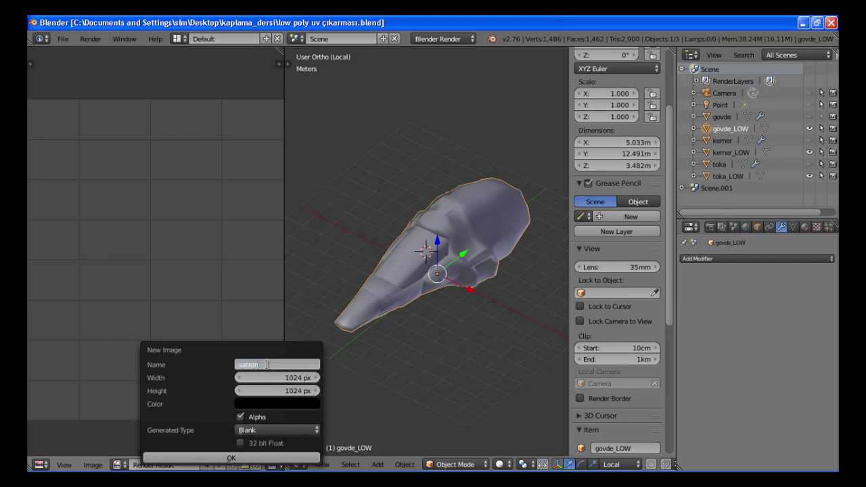
key("Return")
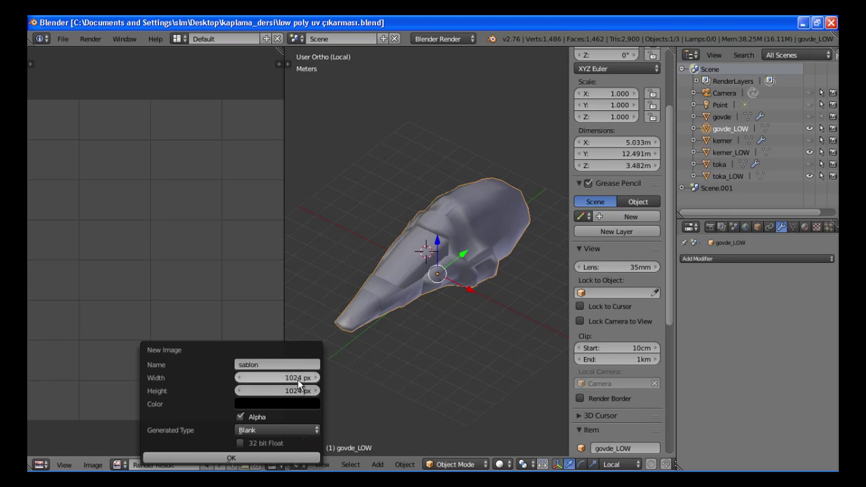
left_click(296, 378)
type("2")
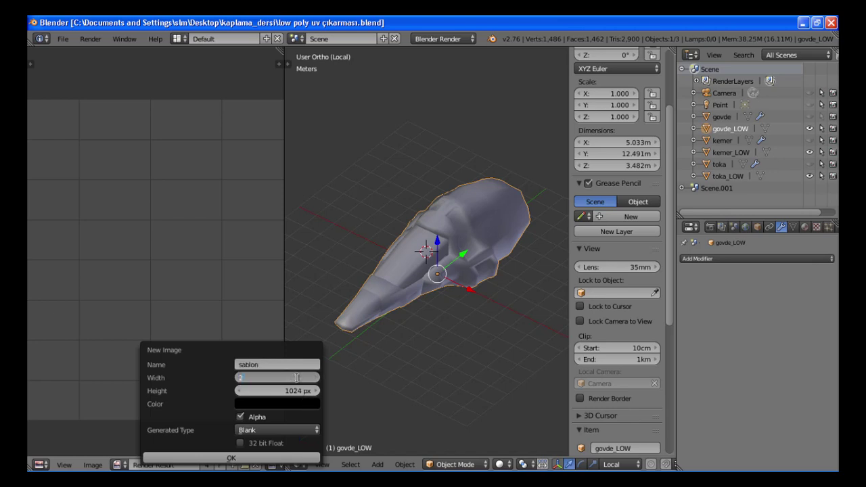
type("048")
key("Return")
left_click(288, 389)
type("4")
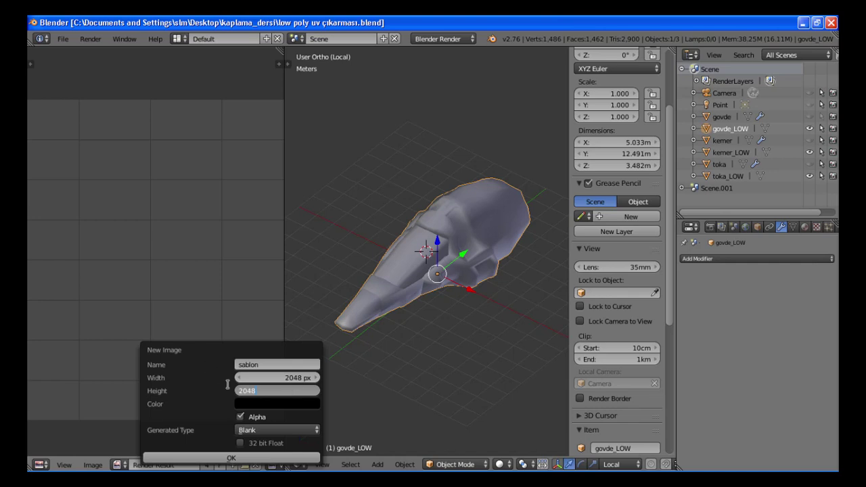
- Set the new image's generated type to UV Grid and create it
left_click(258, 428)
left_click(258, 429)
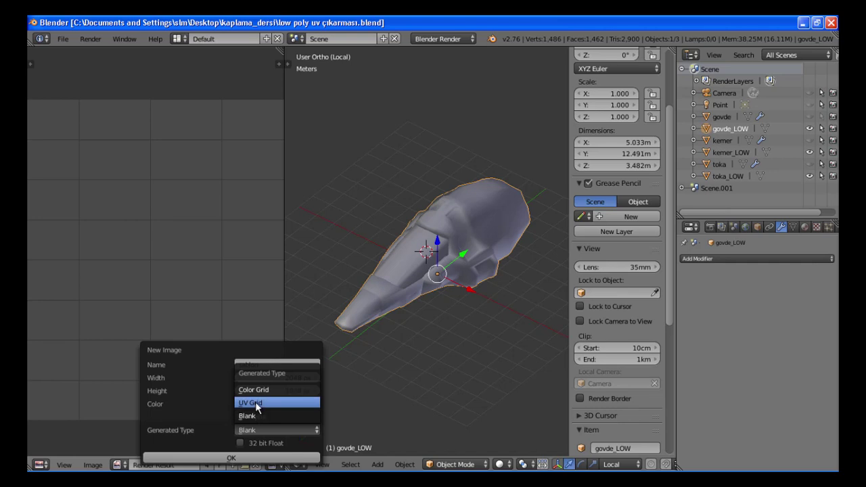
left_click(255, 402)
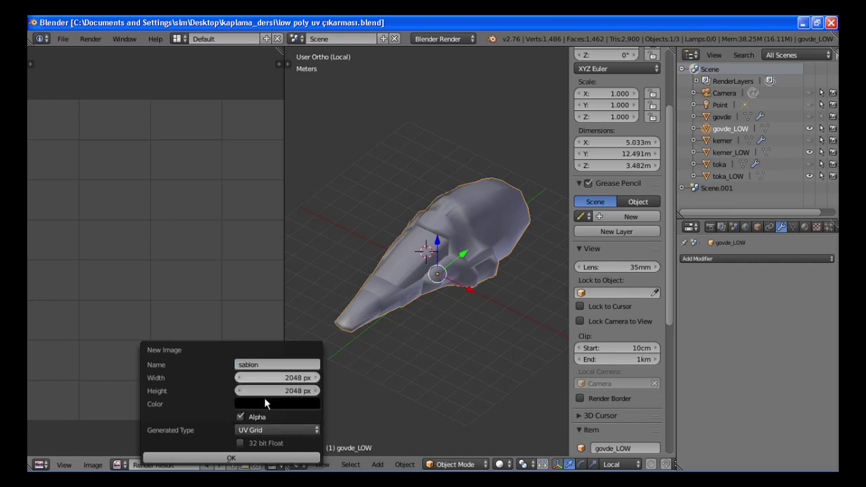
left_click(241, 459)
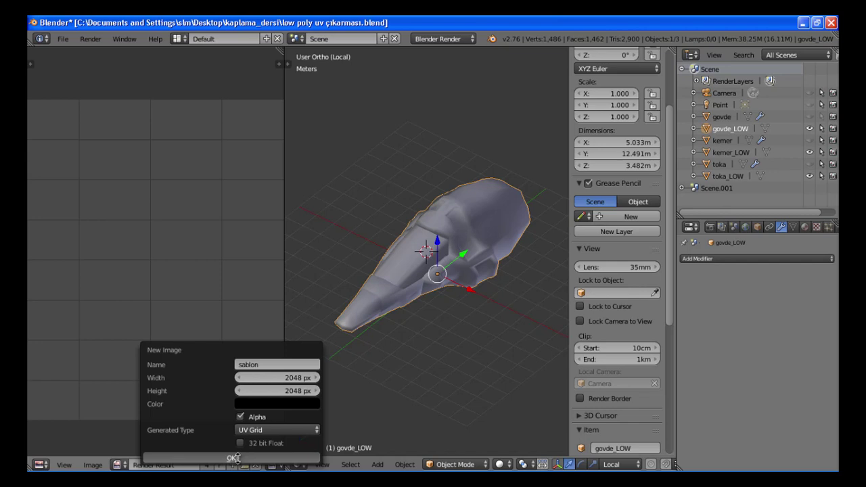
left_click(234, 459)
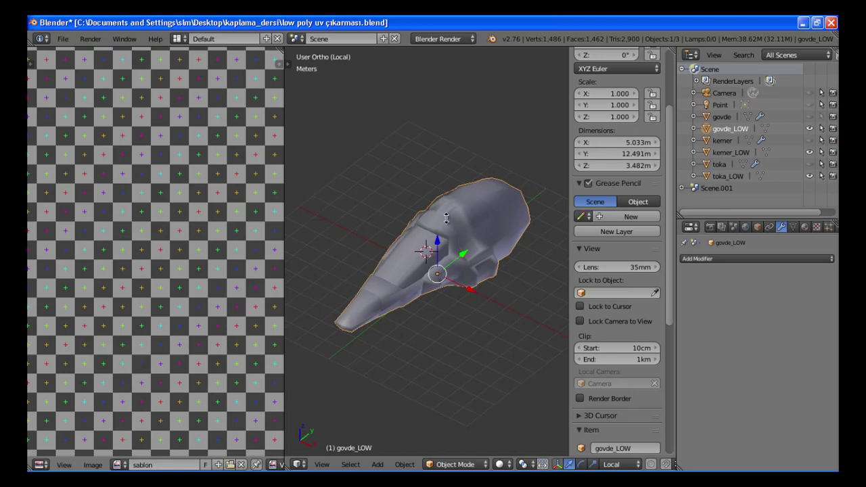
- Put the isolated body govde_LOW into Edit Mode
middle_click_drag(464, 245, 467, 234)
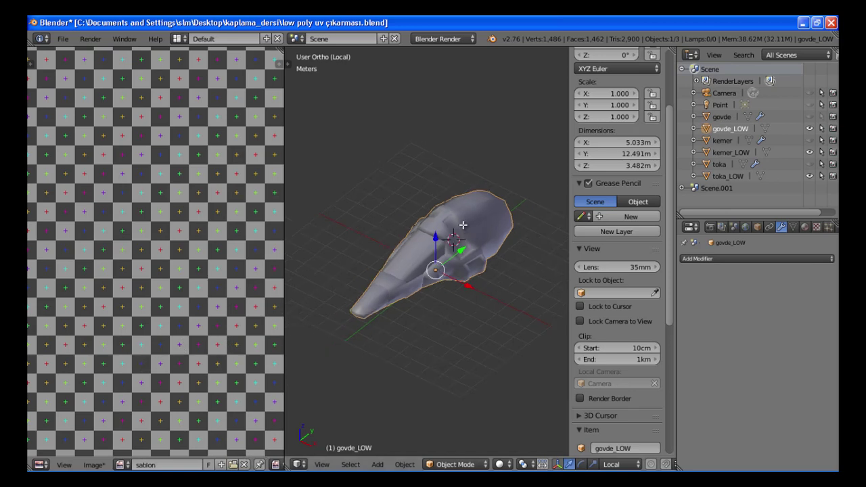
key("Tab")
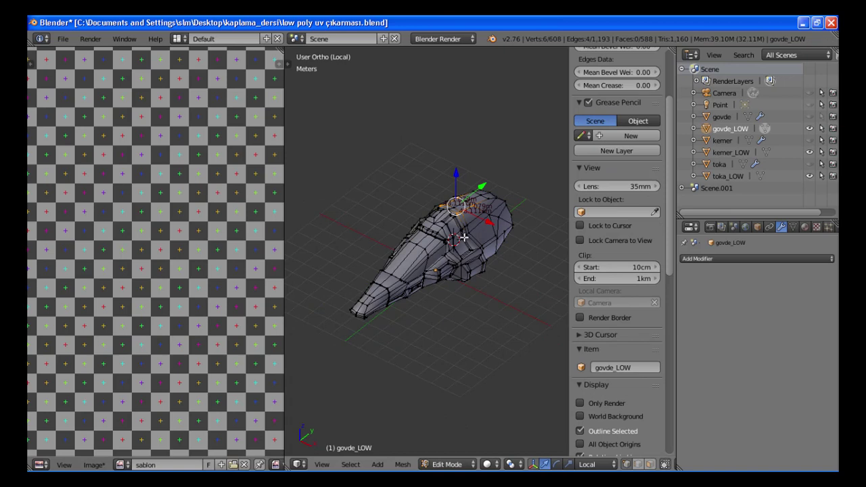
right_click(444, 218)
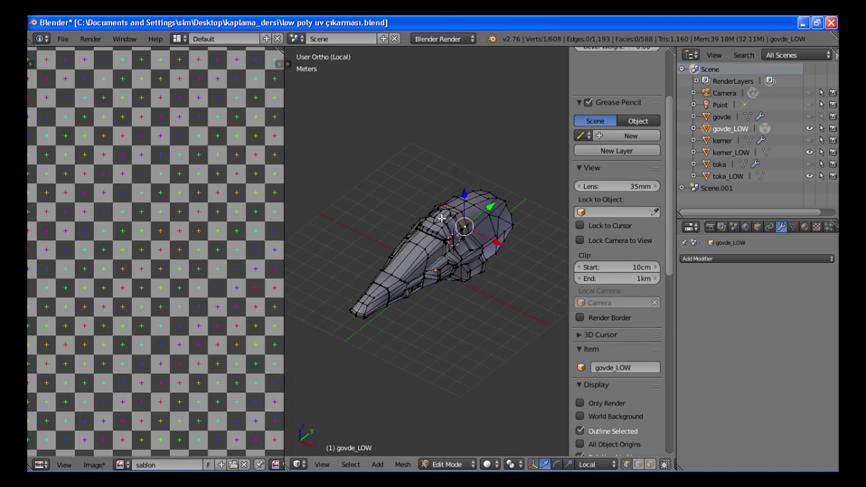
key("e")
right_click(479, 229)
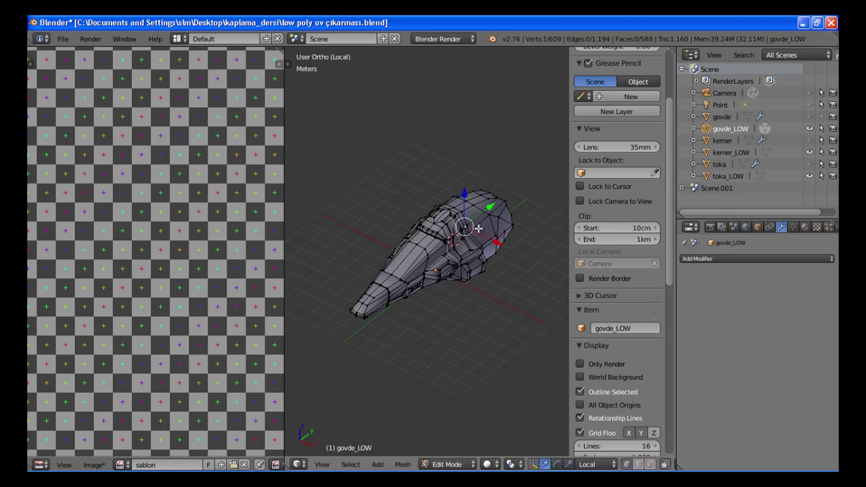
- Switch the mesh selection mode to edges and maximize the 3D view on the body mesh
key("ctrl+Tab")
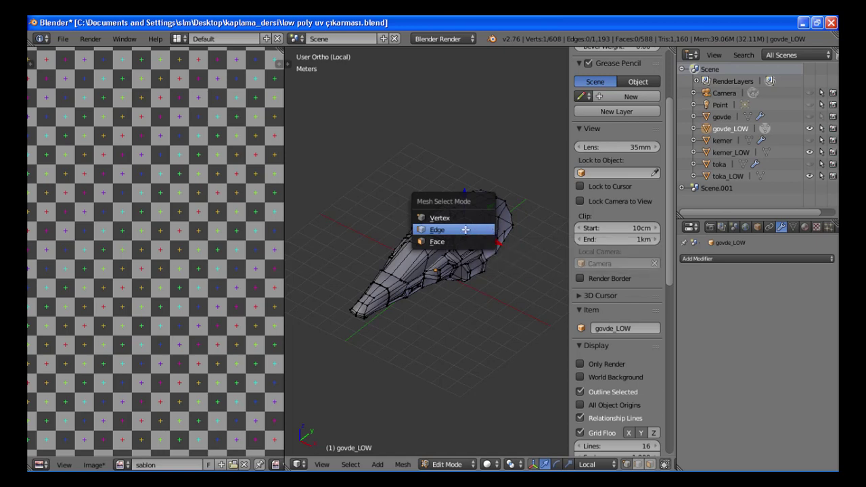
left_click(466, 230)
scroll(479, 218, "up", 4)
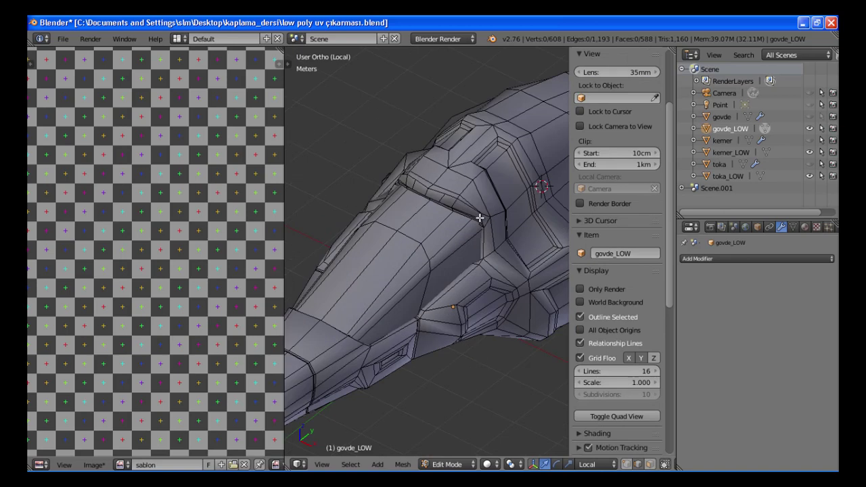
key("ctrl+Up")
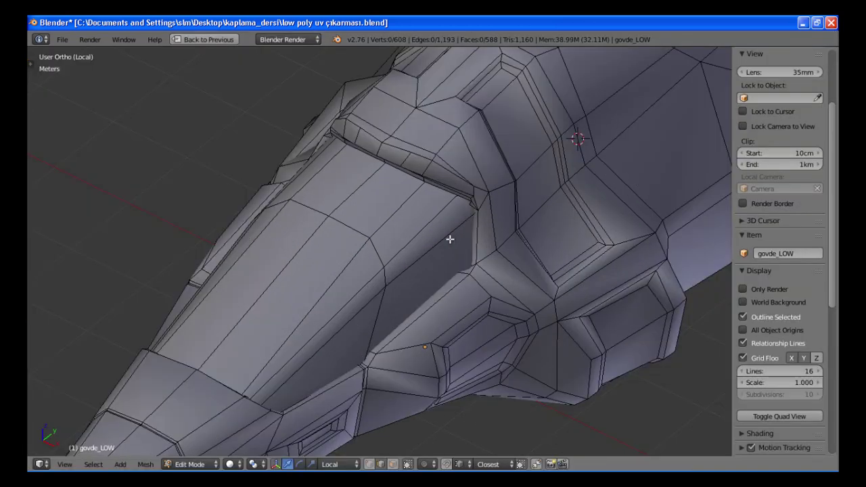
- Select a centre edge near the narrow tip of the body's underside and turn off the edge length display
scroll(501, 248, "down", 4)
middle_click_drag(517, 242, 326, 423)
scroll(343, 444, "up", 2)
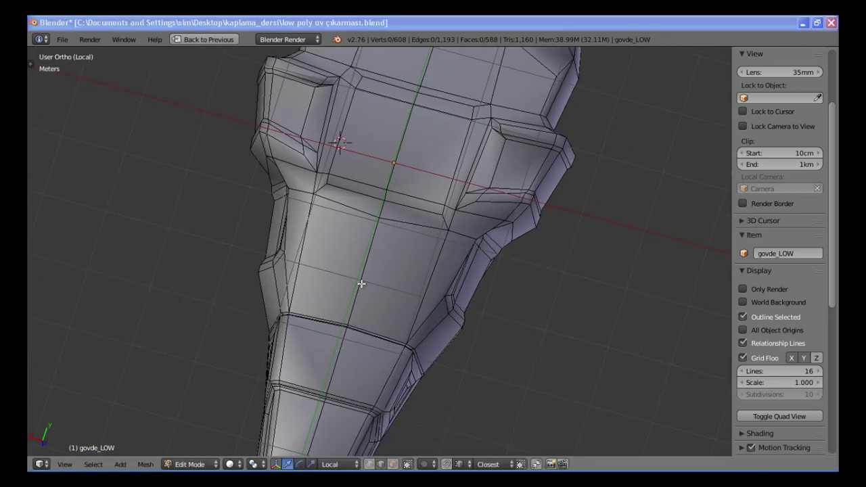
middle_click_drag(388, 210, 383, 255)
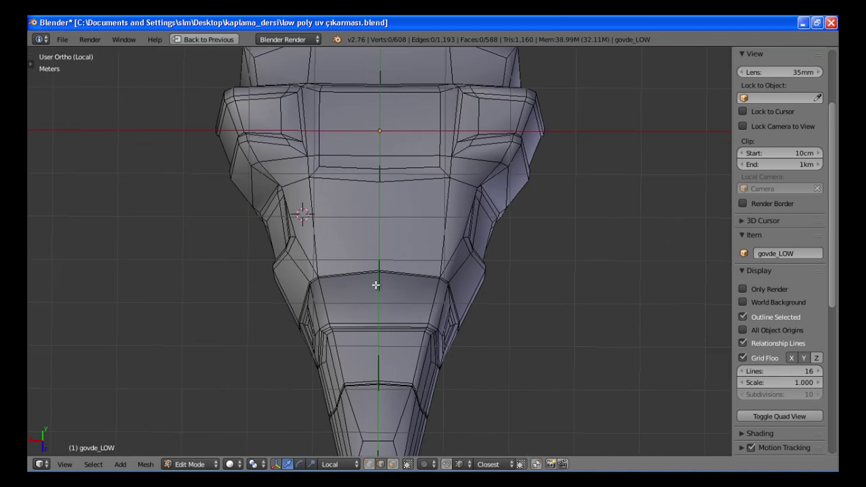
middle_click_drag(379, 338, 388, 242, "shift")
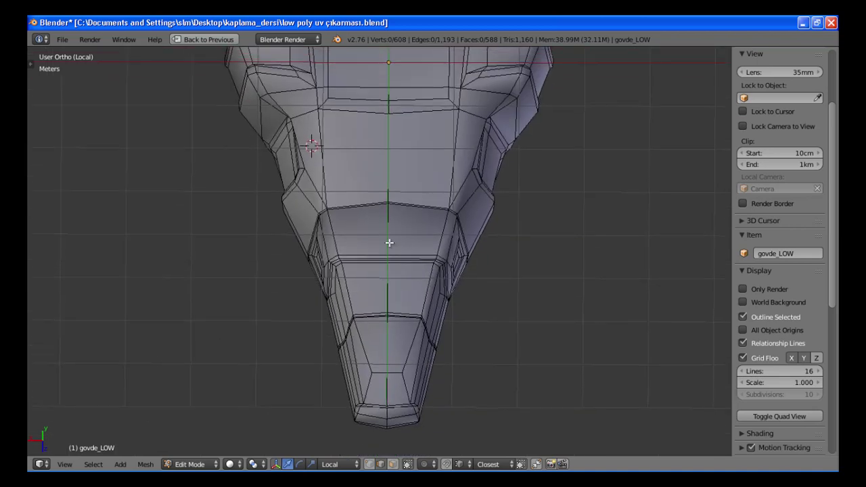
right_click(388, 344)
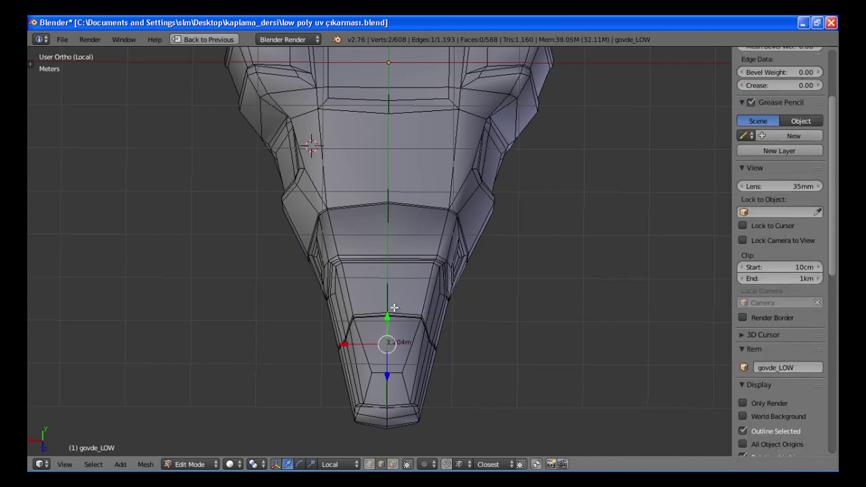
mouse_move(402, 281)
middle_mouse_down()
mouse_move(389, 294)
mouse_move(406, 288)
middle_mouse_up()
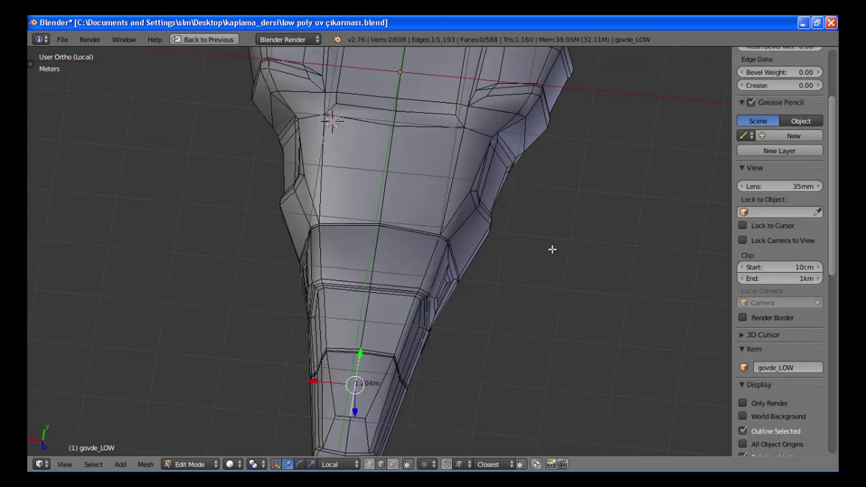
key("n")
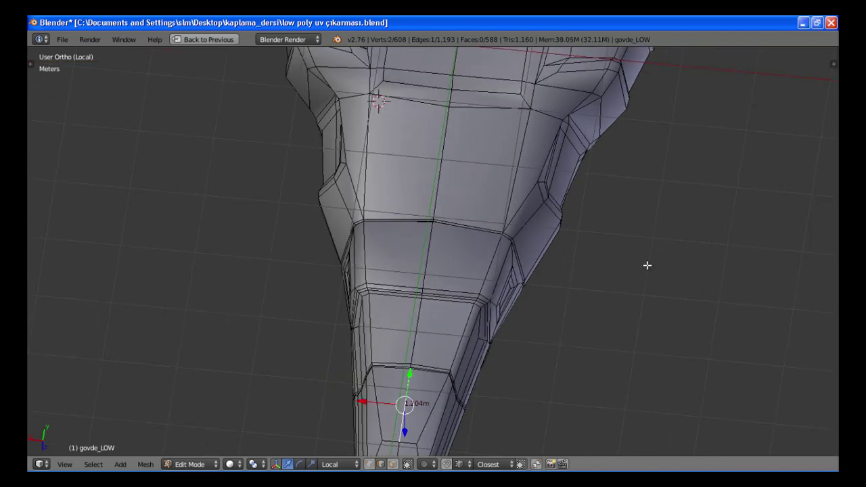
key("n")
scroll(749, 409, "down", 7)
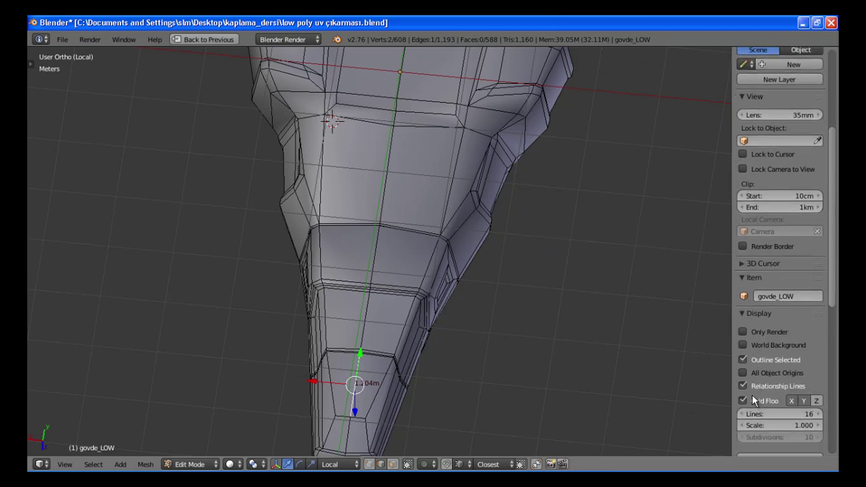
scroll(749, 406, "down", 4)
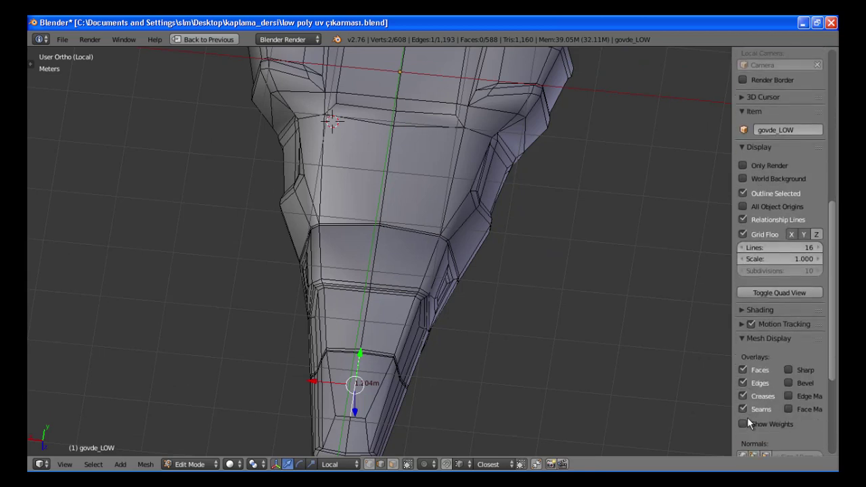
scroll(749, 417, "down", 1)
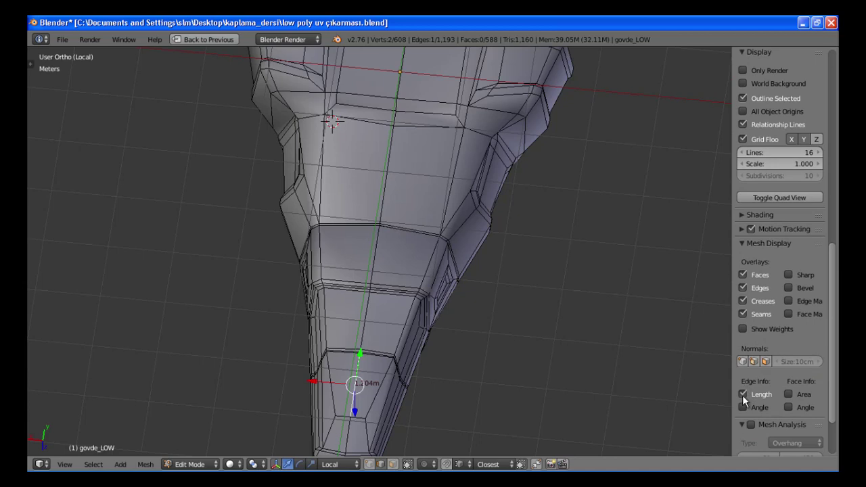
left_click(743, 394)
- Select the centre edge loop running along the body's underside up to the oval recess and mark it as a seam
scroll(443, 211, "down", 2)
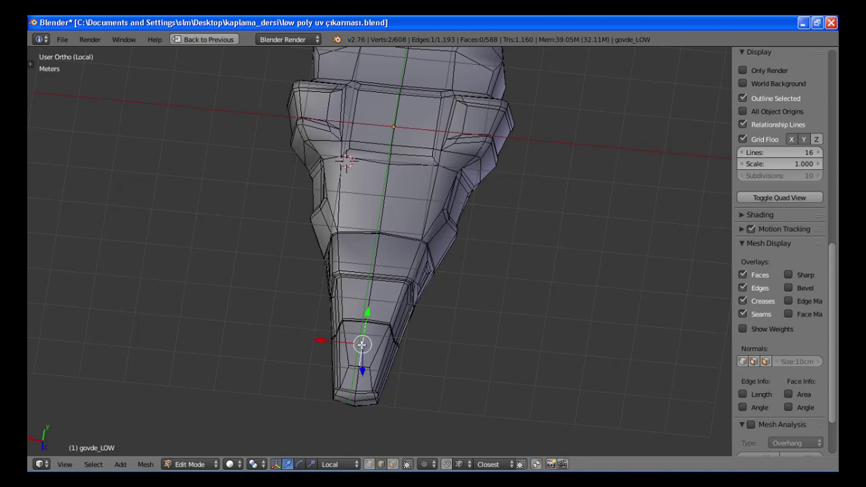
middle_click_drag(401, 90, 375, 274)
middle_click_drag(416, 152, 413, 311)
scroll(398, 158, "up", 4)
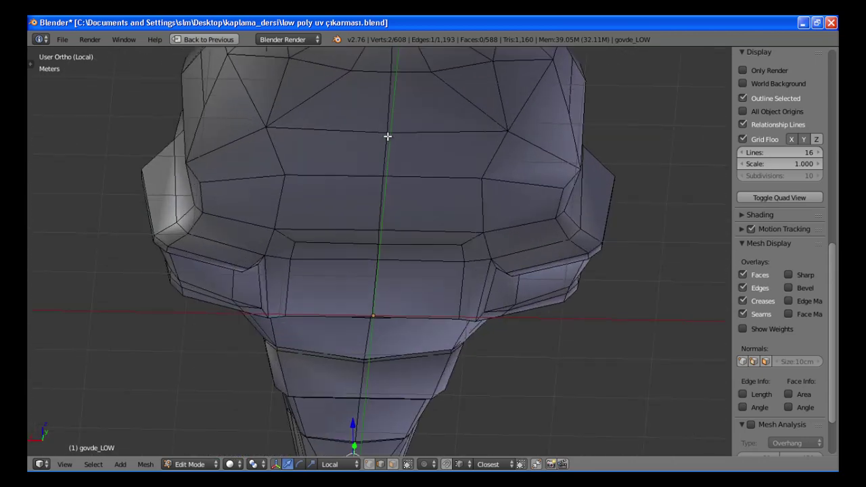
middle_click_drag(375, 106, 368, 236)
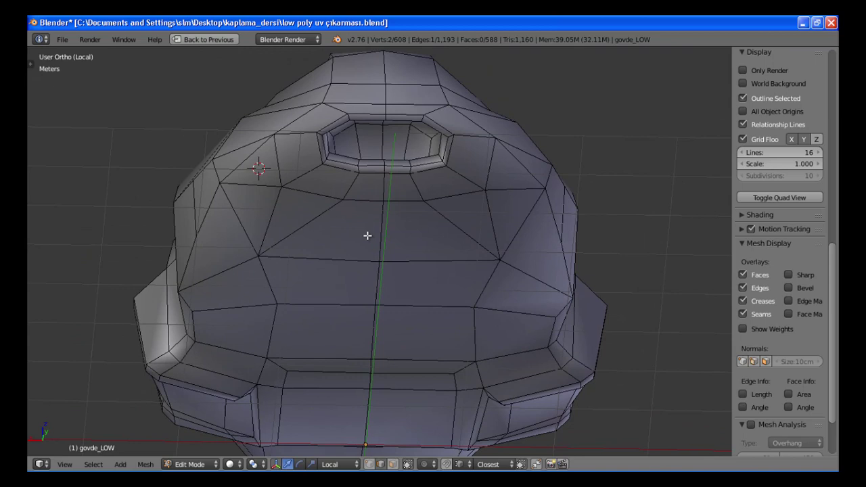
right_click(383, 183, "alt")
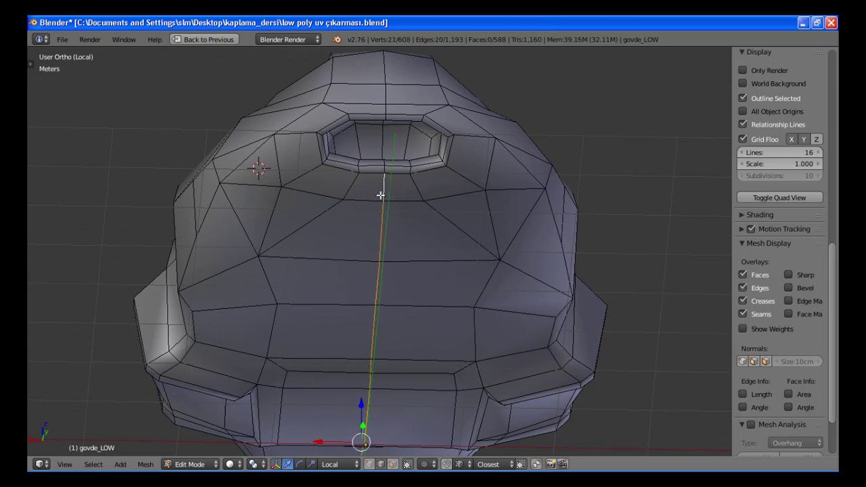
scroll(383, 190, "down", 4)
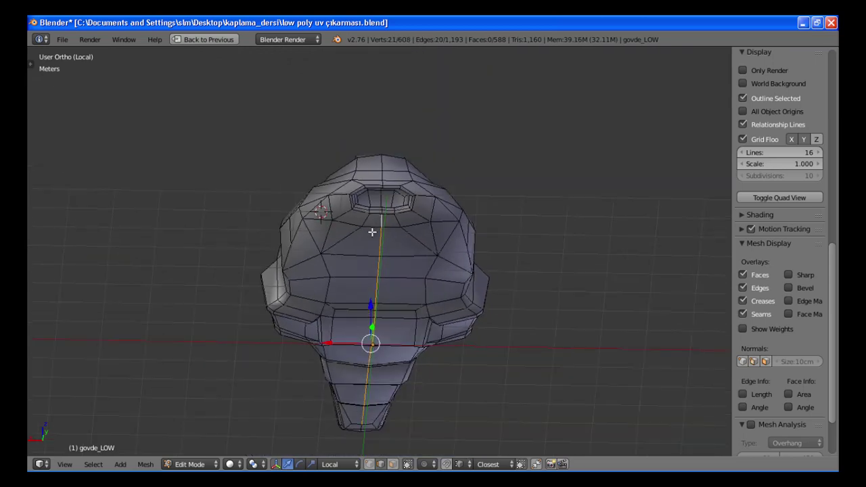
key("ctrl+e")
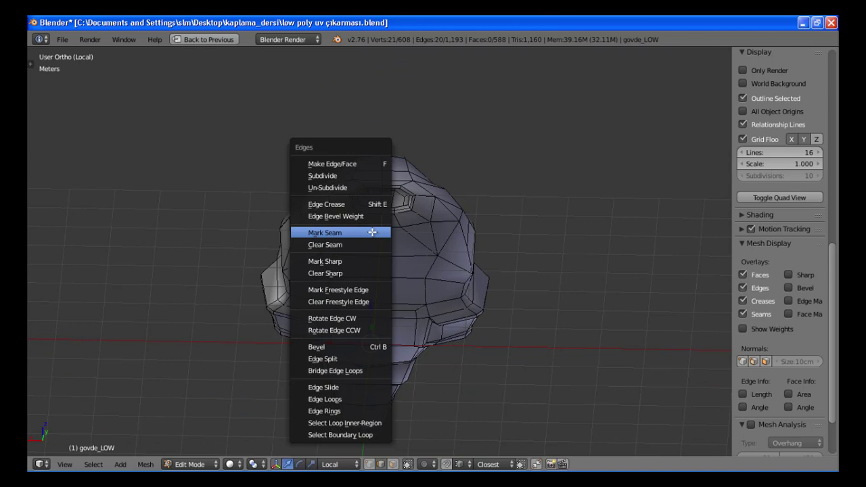
left_click(325, 232)
- Extend the selection from the centre seam's end across the underside panel to one corner of the narrow tip
middle_click_drag(364, 271, 423, 174)
scroll(422, 174, "up", 3)
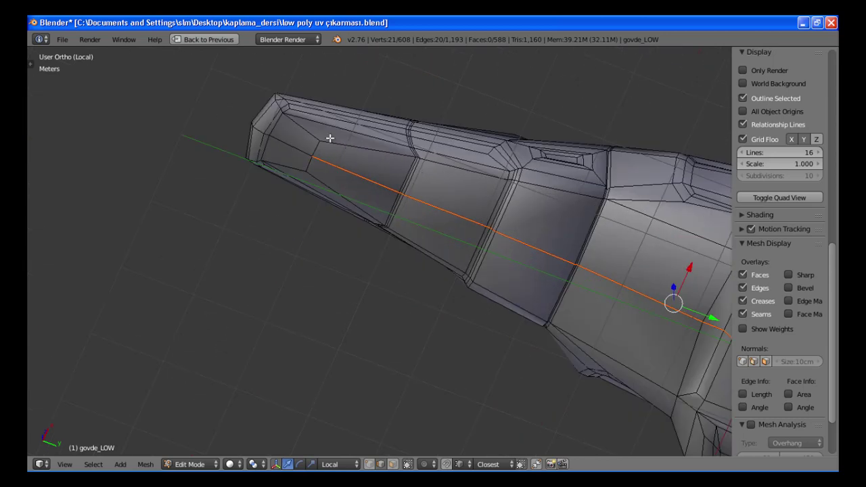
scroll(321, 124, "up", 3)
scroll(335, 169, "down", 3)
middle_click_drag(327, 234, 303, 225)
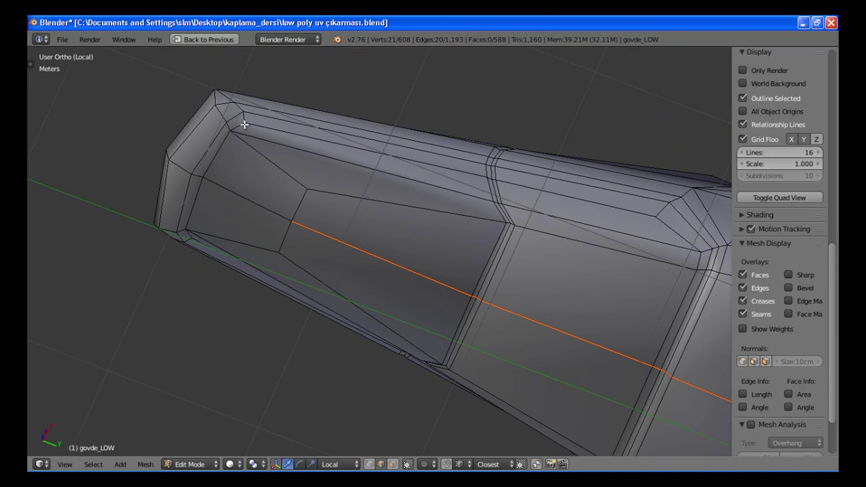
middle_click_drag(308, 153, 327, 176, "shift")
scroll(314, 188, "up", 1)
scroll(334, 215, "up", 1)
right_click(355, 249, "shift")
right_click(343, 203, "shift")
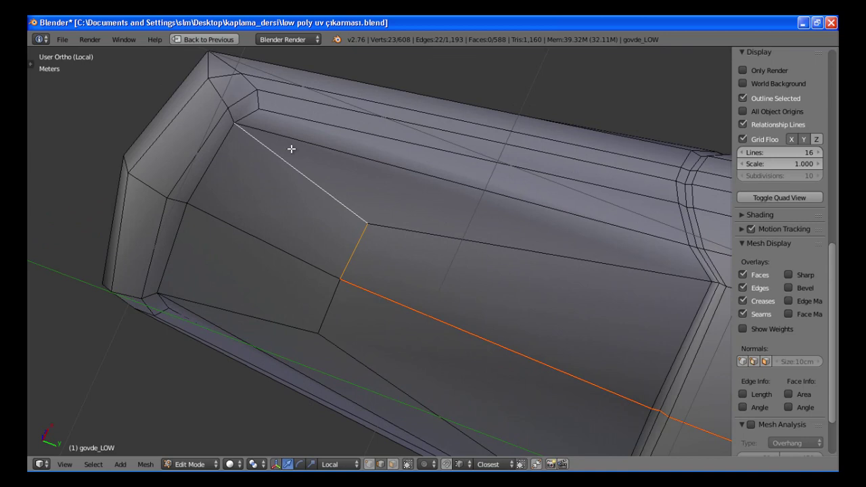
right_click(250, 110, "shift")
- Continue the selection around that tip corner to its outer upper vertex and mark the selected edges as a seam
middle_click_drag(294, 100, 280, 144)
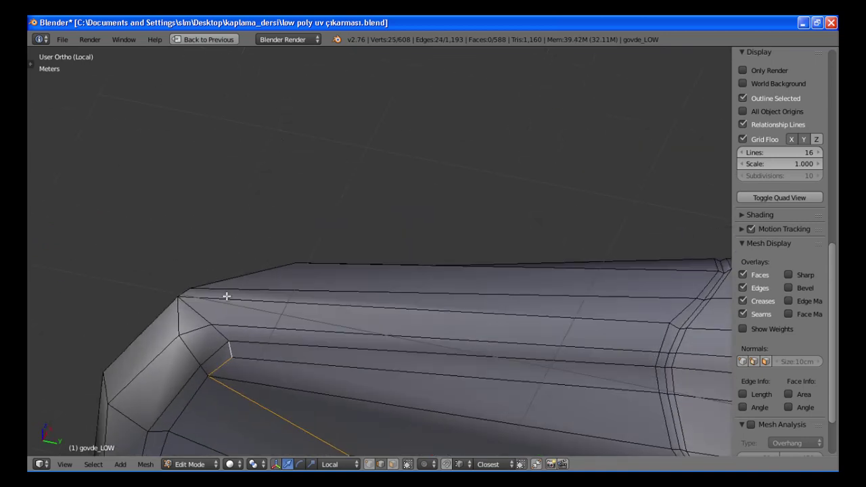
right_click(219, 331, "shift")
right_click(196, 317, "shift")
middle_click_drag(263, 295, 315, 311)
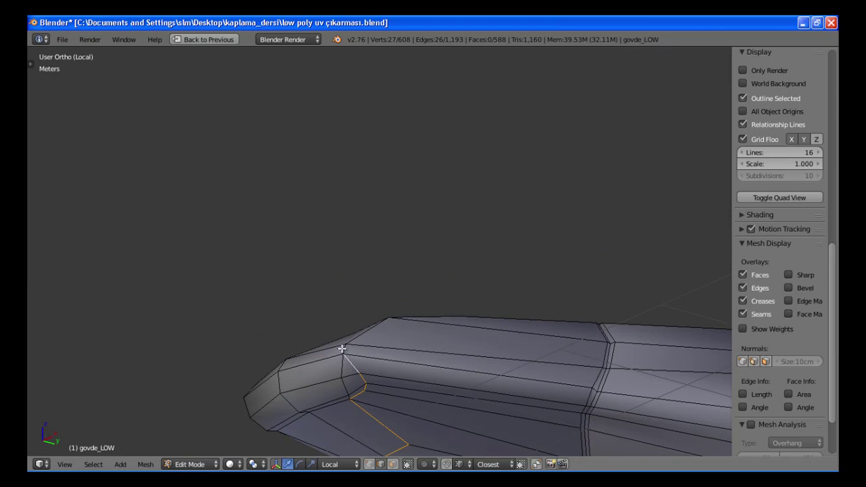
middle_click_drag(308, 368, 419, 341)
key("ctrl+e")
key("Return")
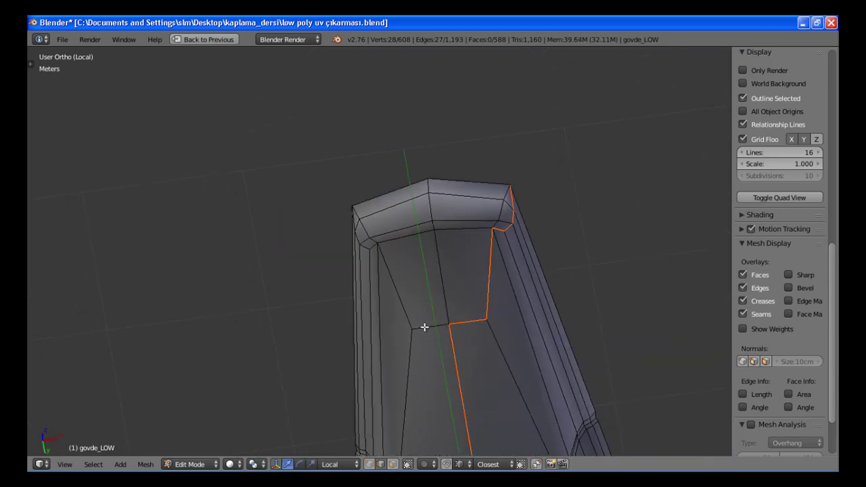
- Add the matching edges from the centre seam's end to the opposite corner of the narrow tip to the selection
right_click(420, 328, "shift")
right_click(380, 268, "shift")
right_click(370, 270, "shift")
right_click(369, 250, "shift")
right_click(370, 247, "shift")
scroll(370, 246, "up", 3)
right_click(342, 238, "shift")
right_click(324, 217, "shift")
right_click(319, 180, "shift")
- Add the last upward edge at the opposite tip corner and mark the selected edges as a seam
key("alt+f")
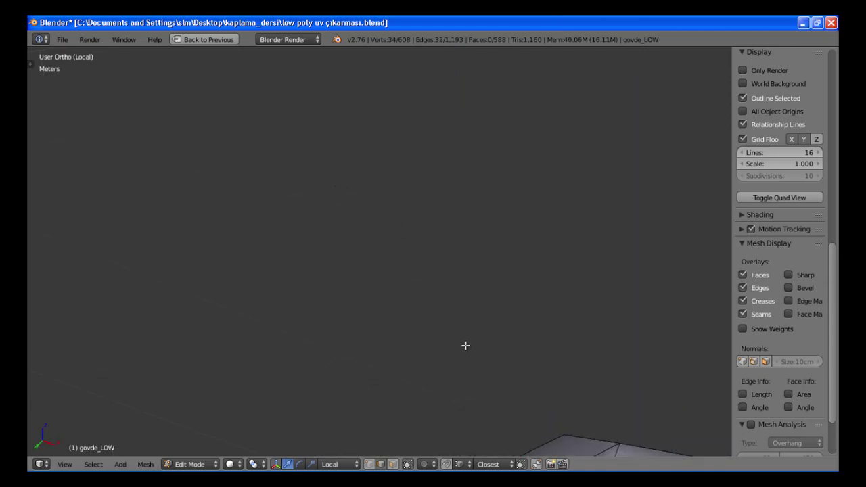
key("Home")
middle_click_drag(475, 193, 446, 229)
scroll(446, 229, "up", 4)
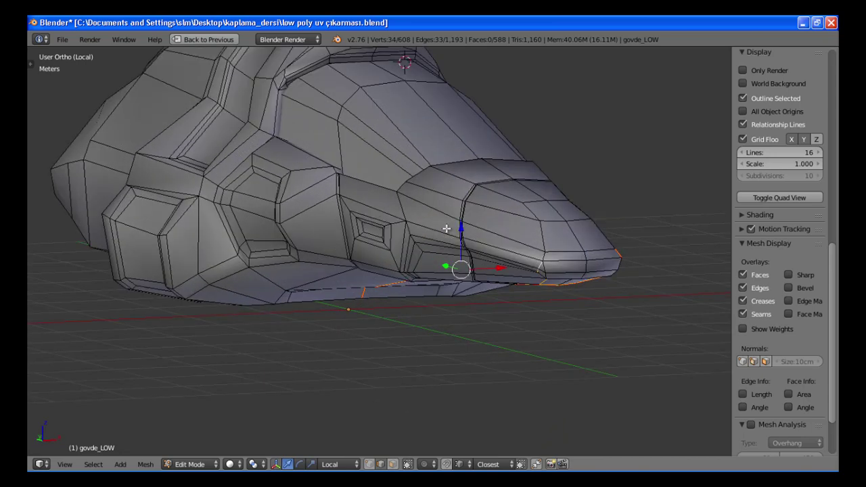
right_click(542, 258, "shift")
right_click(529, 258, "shift")
right_click(540, 256, "shift")
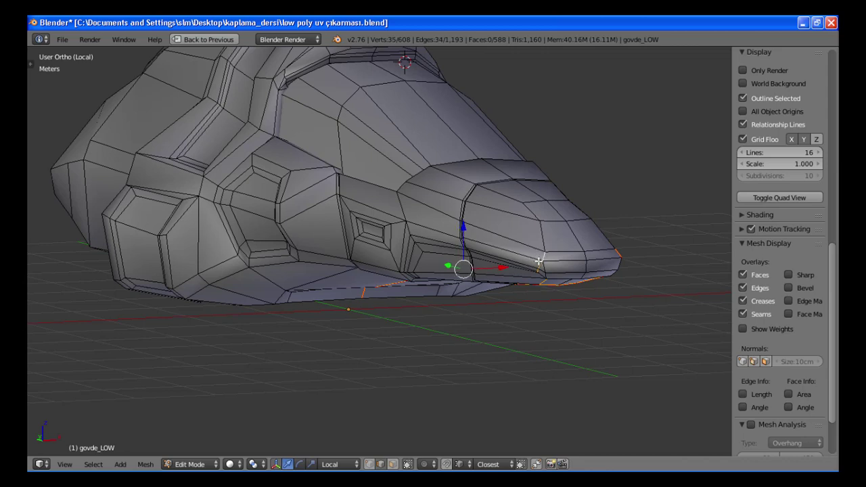
key("ctrl+e")
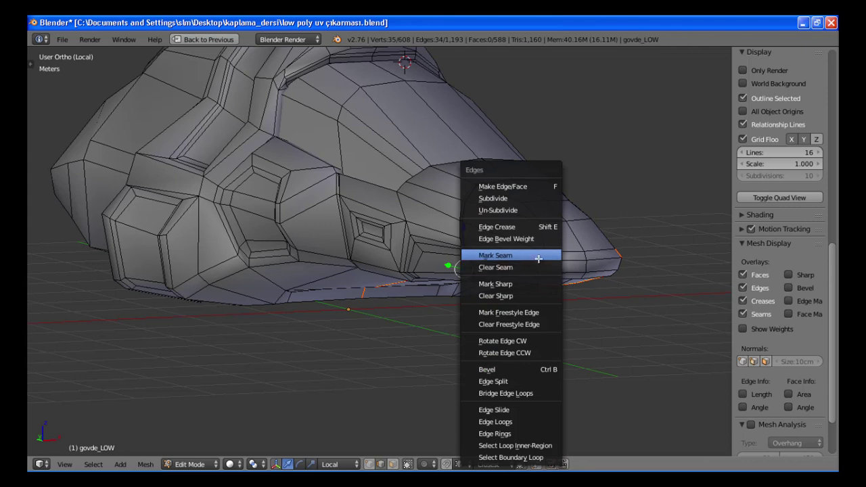
left_click(511, 255)
- Select the three centre edges crossing the oval recess's lower rim into its interior and mark them as a seam
middle_click_drag(259, 219, 426, 256)
scroll(437, 223, "up", 6)
right_click(345, 378)
right_click(347, 364, "shift")
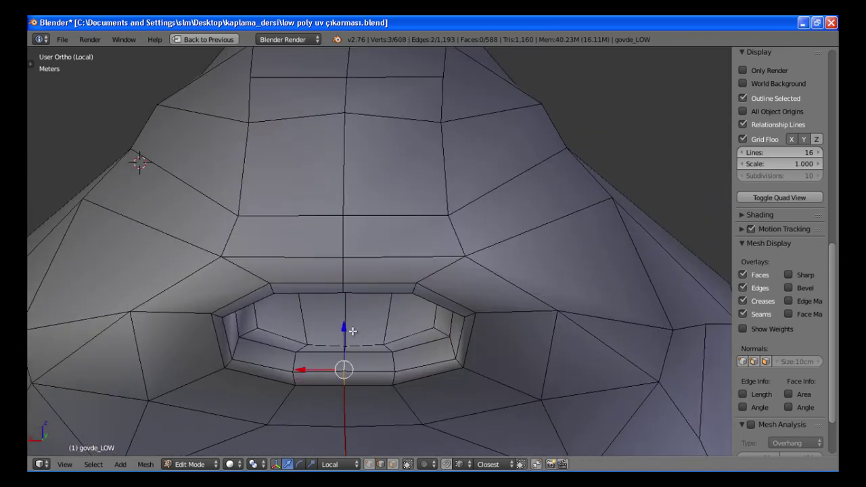
key("KP_6")
right_click(246, 362, "shift")
key("ctrl+e")
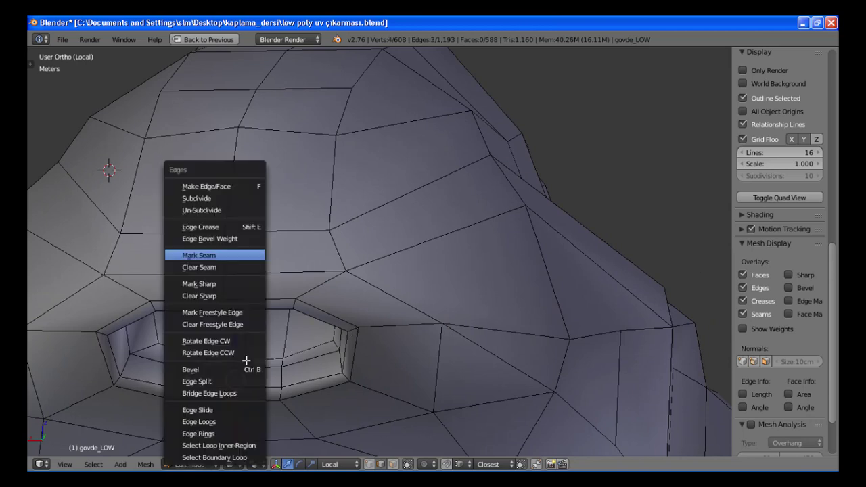
left_click(219, 255)
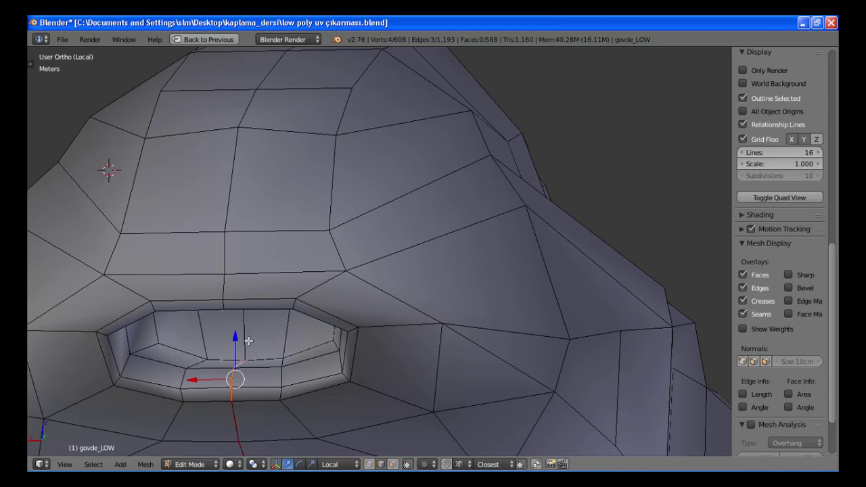
- Select the row of edges along the lower border of the recess's back panel
key("KP_4")
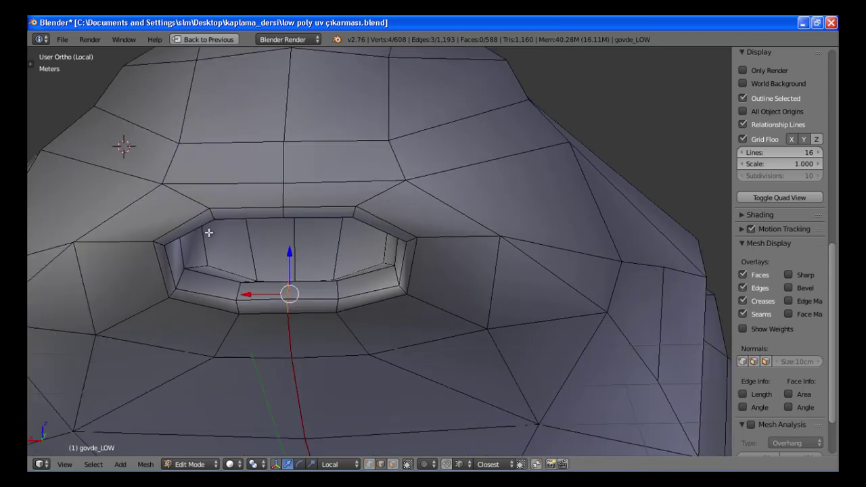
key("KP_8")
key("KP_8")
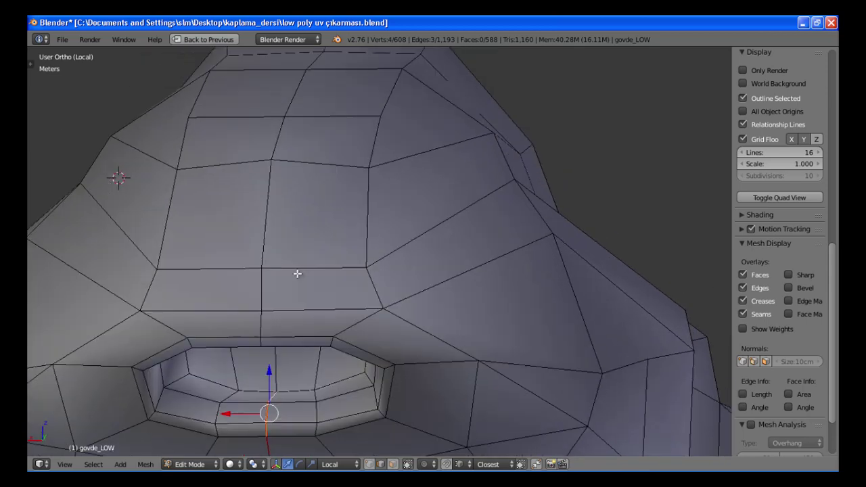
right_click(265, 391, "shift")
key("KP_2")
key("KP_2")
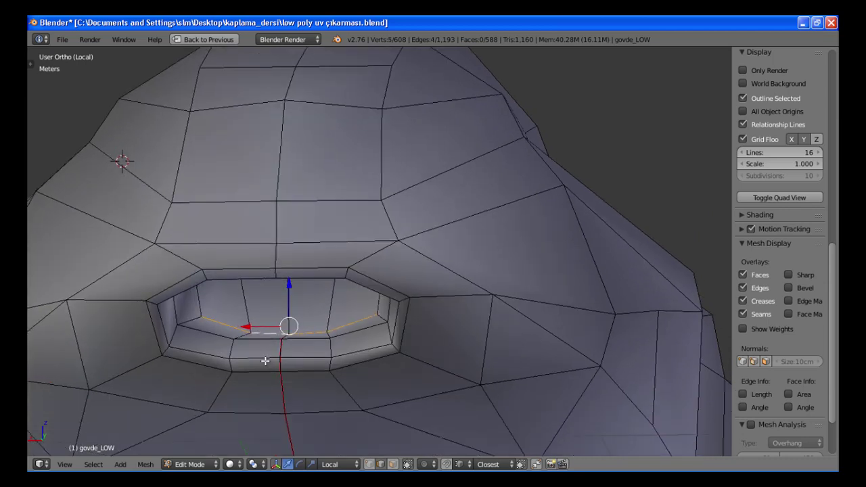
- Add one side edge and the row of edges along the upper border of the recess's back panel to the selection
right_click(211, 290, "shift")
key("KP_2")
key("KP_2")
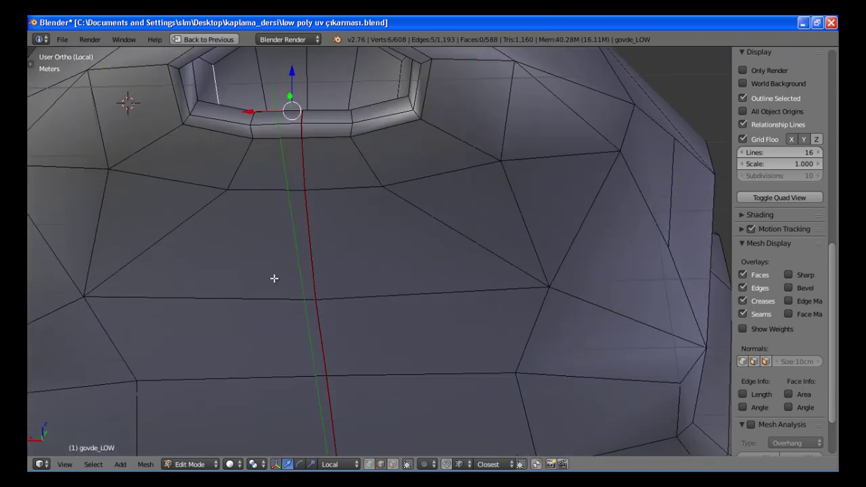
key("KP_8")
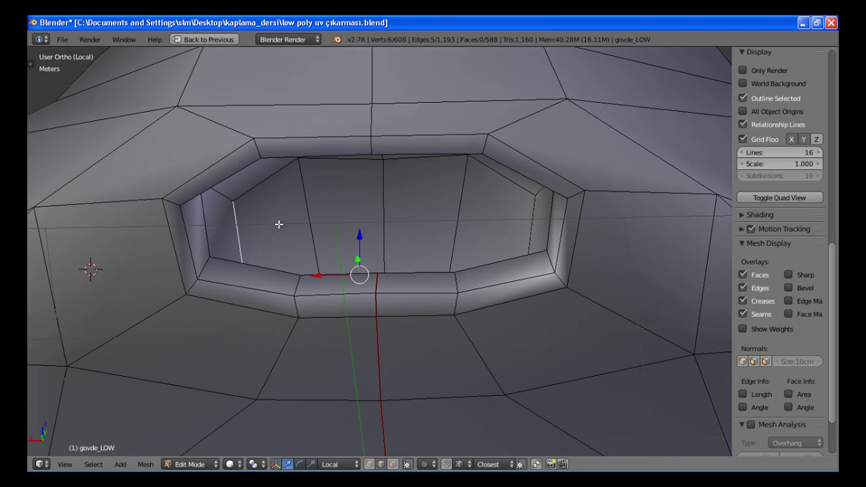
left_click(256, 182, "alt+shift")
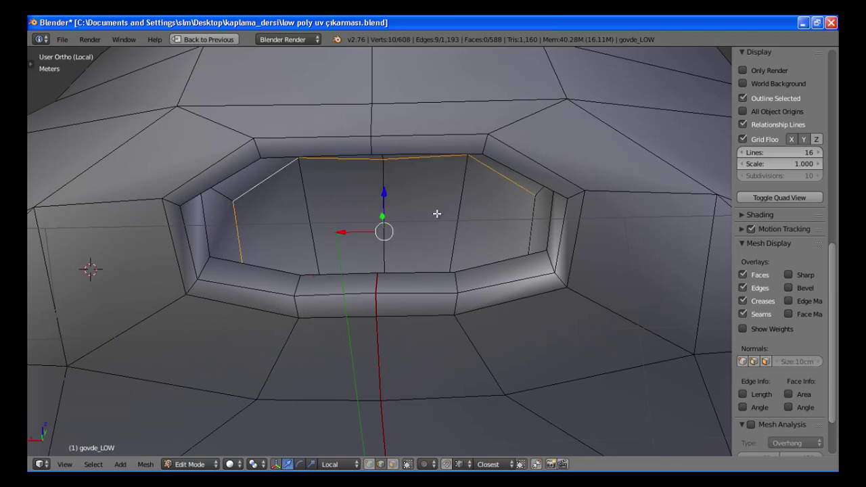
- Add the opposite side edge of the recess's back panel to the selection and mark the selected border edges as a seam
left_click(532, 219, "shift")
middle_click_drag(467, 233, 462, 257)
left_click(421, 297, "shift")
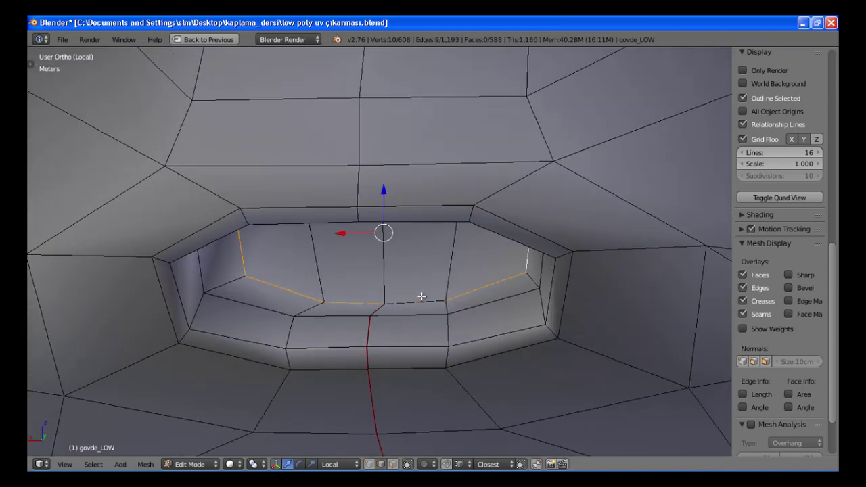
middle_click_drag(411, 264, 408, 253)
key("ctrl+e")
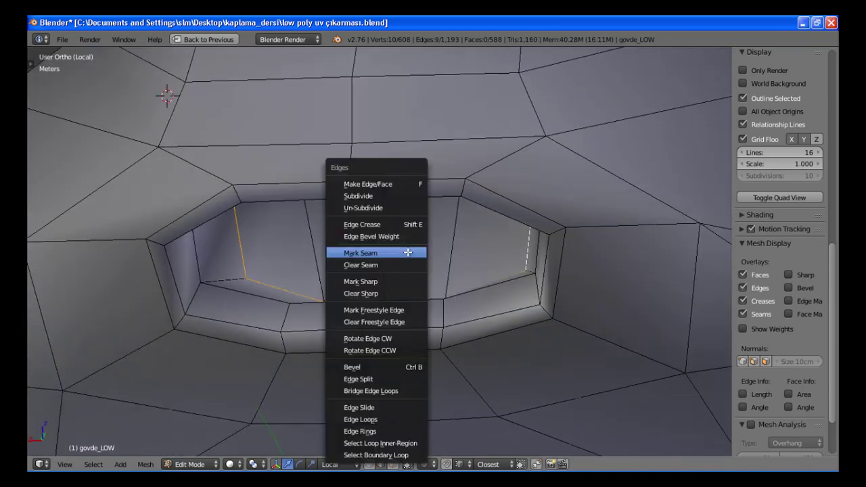
left_click(409, 254)
- Select the entire body mesh and unwrap it along the marked seams
middle_click_drag(412, 274, 394, 219)
scroll(395, 237, "down", 3)
middle_click_drag(396, 253, 377, 287)
scroll(401, 283, "down", 3)
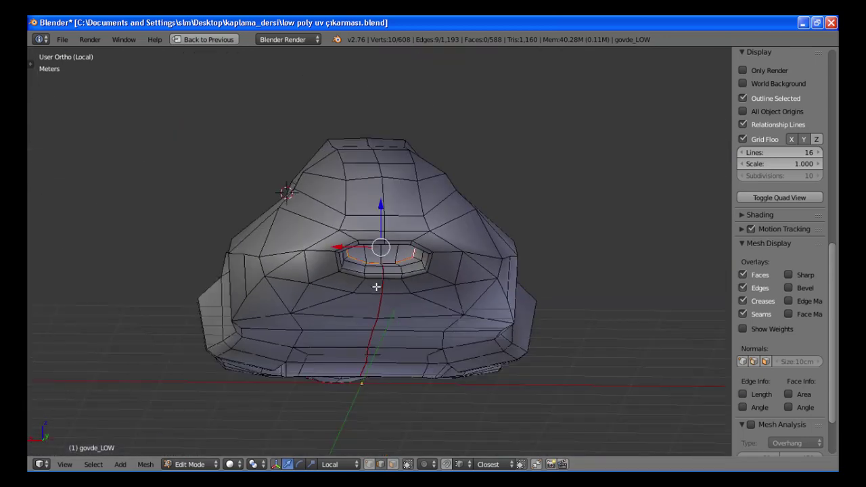
key("a")
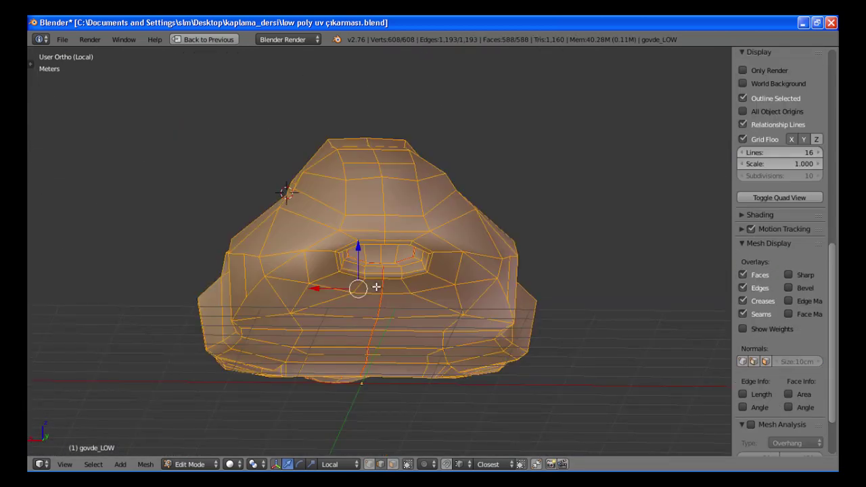
key("u")
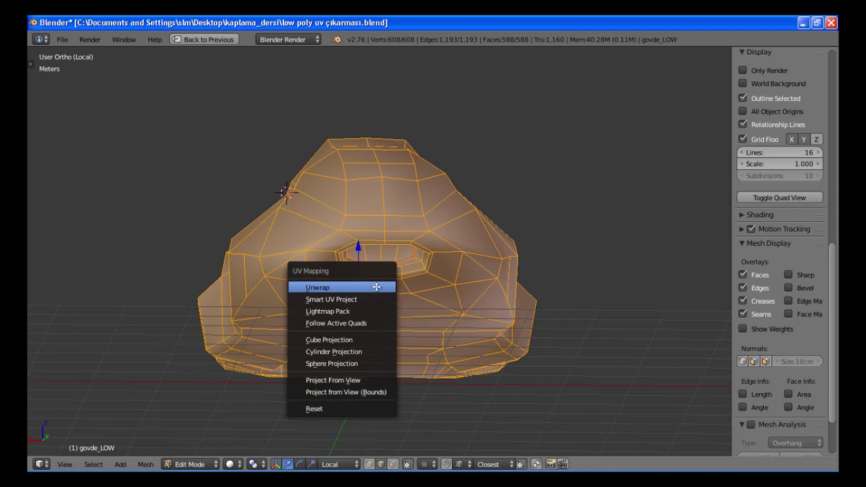
left_click(377, 285)
scroll(374, 282, "down", 4)
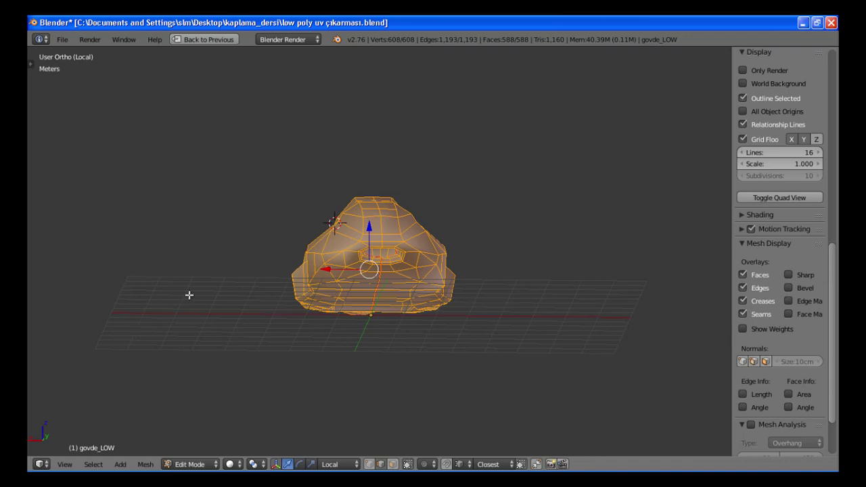
- Restore the split layout and maximize the UV editor to examine the body's complete UV layout
key("ctrl+Up")
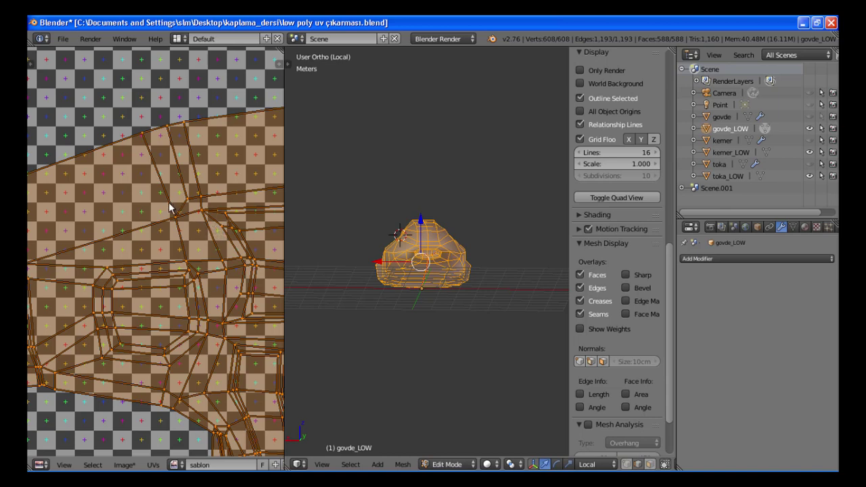
scroll(171, 207, "down", 2)
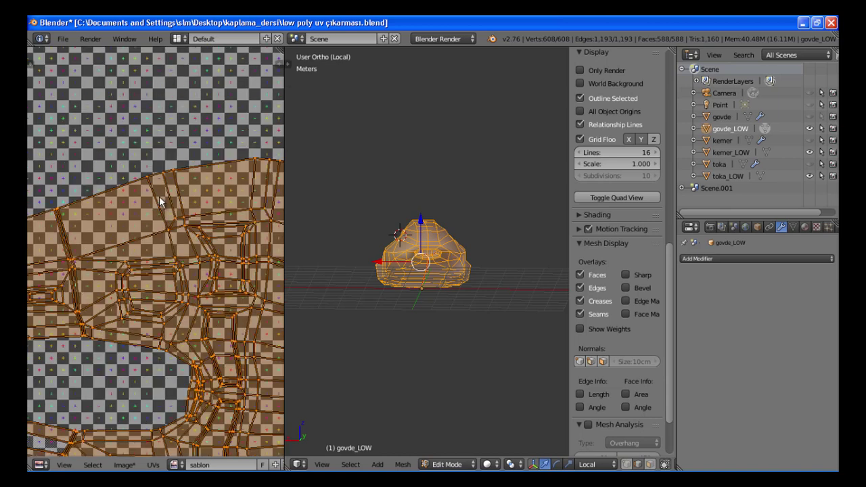
scroll(159, 201, "down", 1)
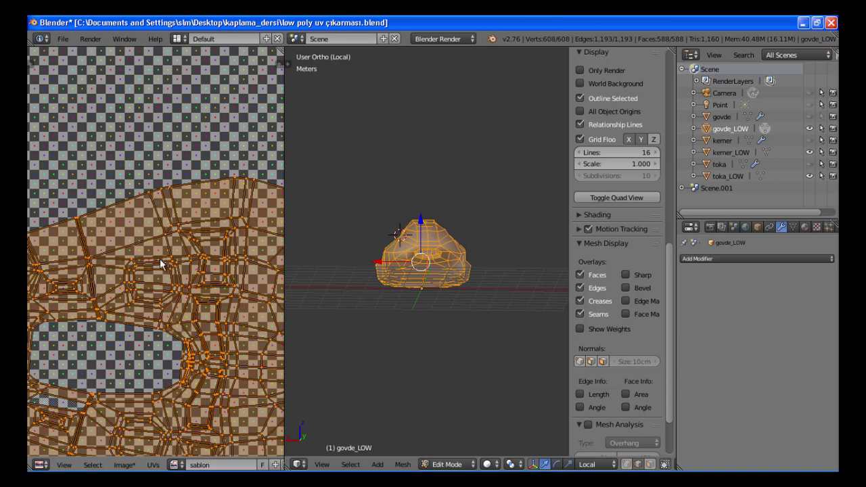
scroll(162, 264, "down", 1, "shift")
key("shift+space")
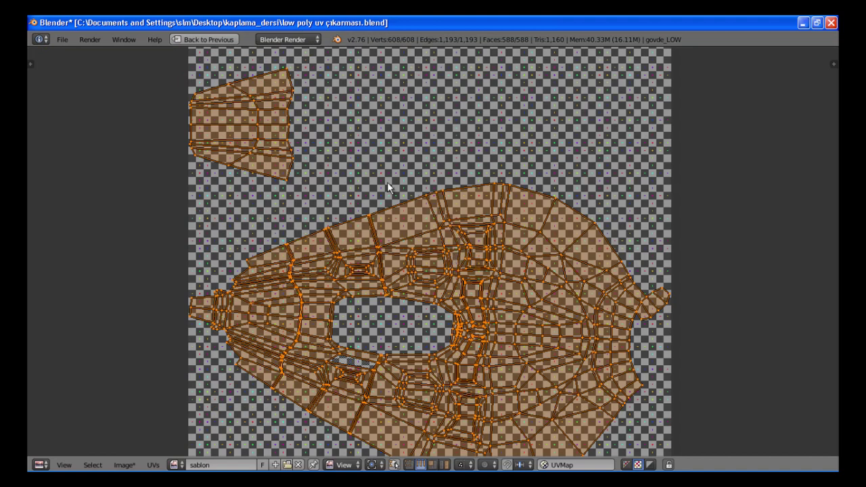
scroll(387, 185, "down", 1)
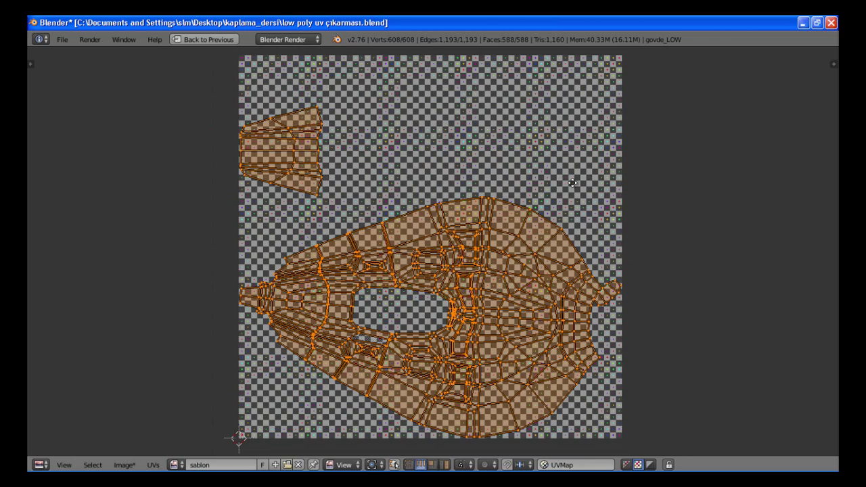
scroll(574, 182, "down", 1)
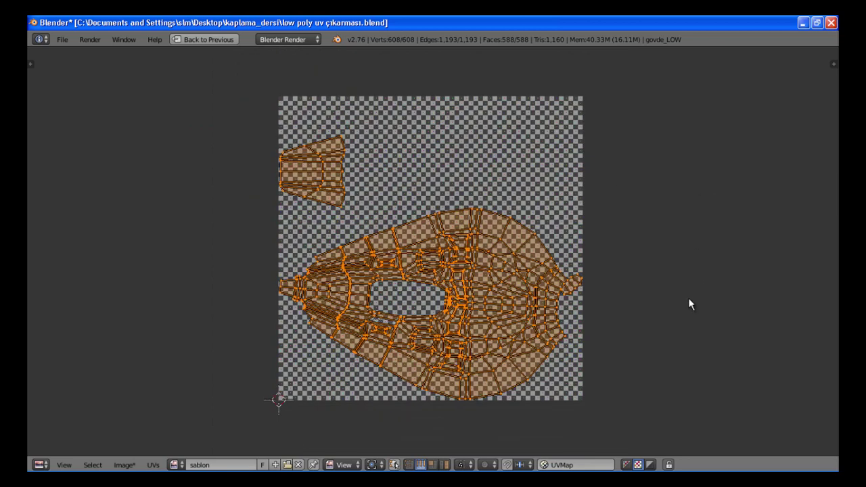
- Enable the Stretch display for the UVs and set it to Area to check the layout for distortion
key("n")
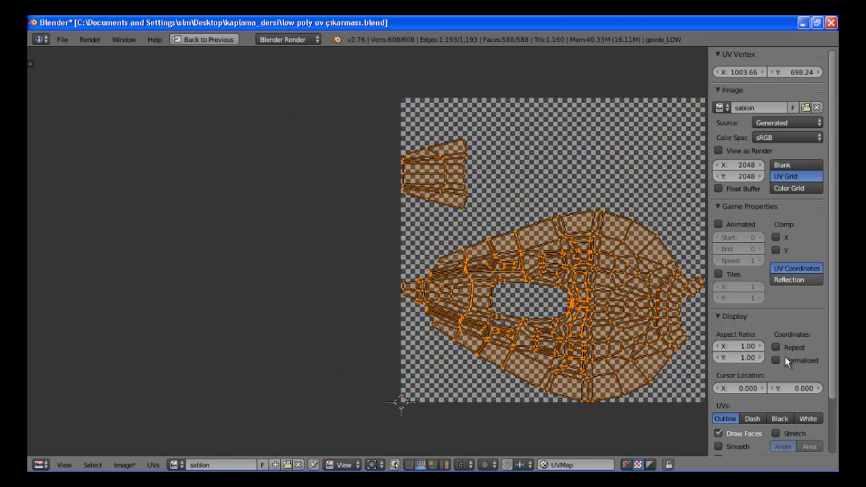
scroll(784, 398, "down", 2)
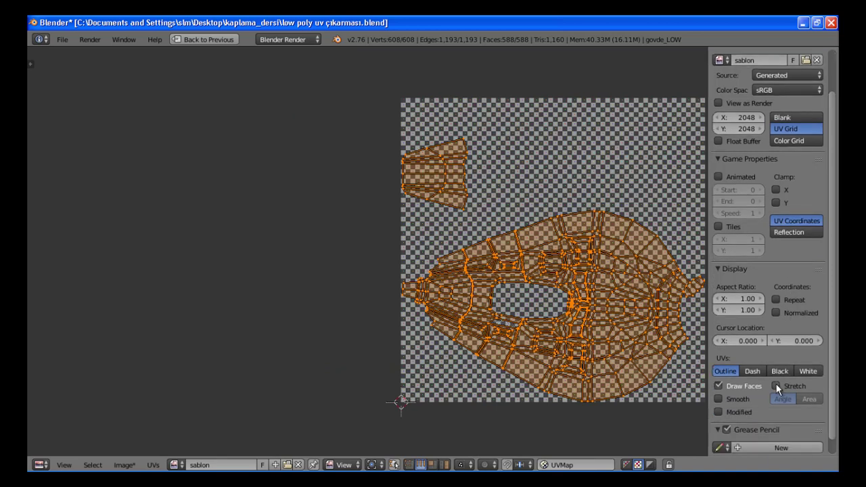
left_click(775, 386)
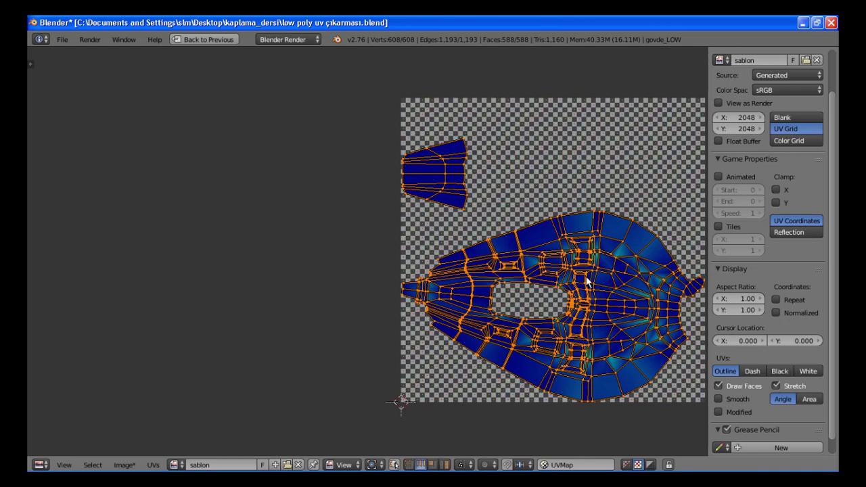
scroll(599, 268, "up", 1)
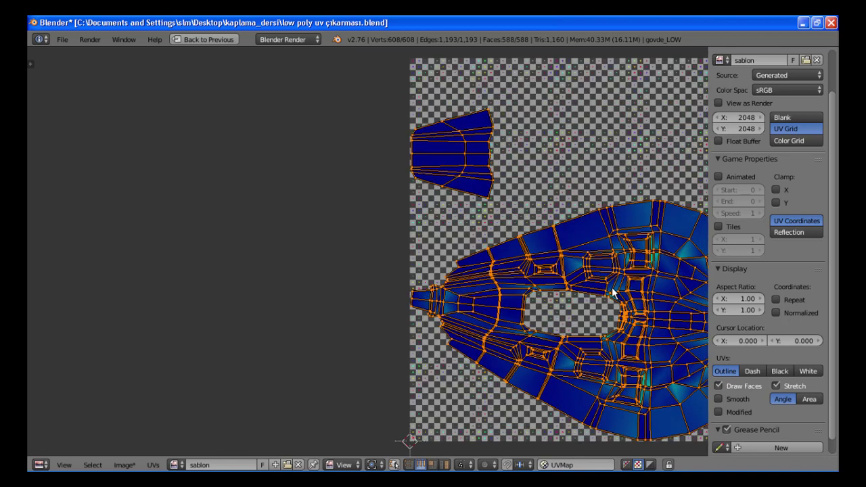
key("KP_Add")
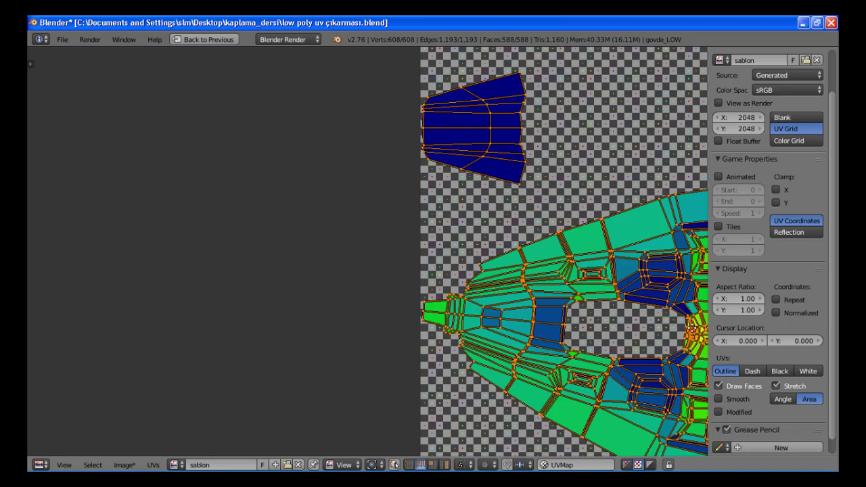
key("Home")
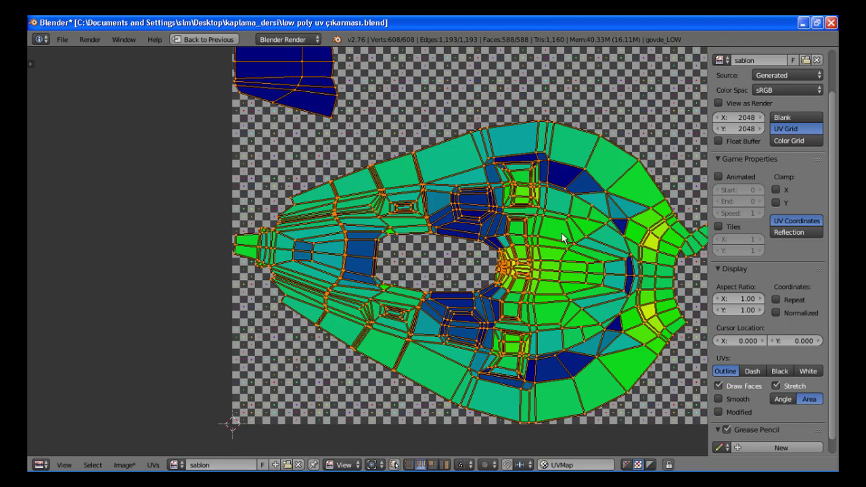
key("Home")
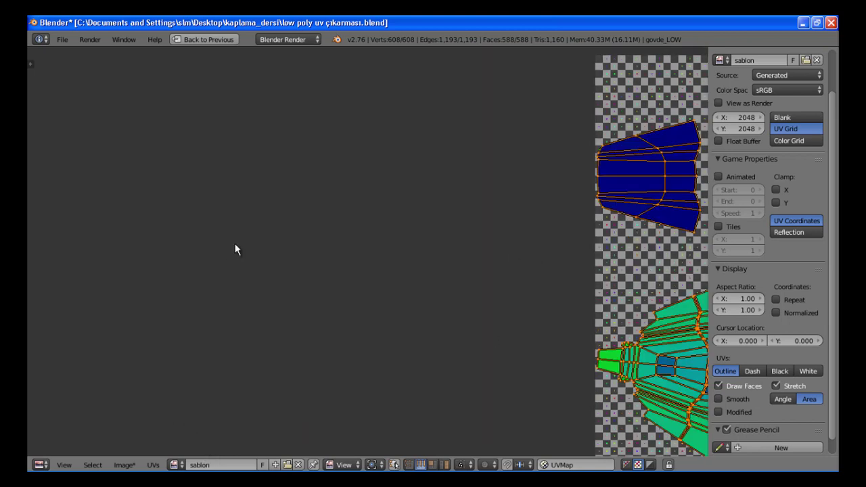
- Return to the split layout and set the 3D view's shading to Texture to display the checker image on the body
left_click(206, 39)
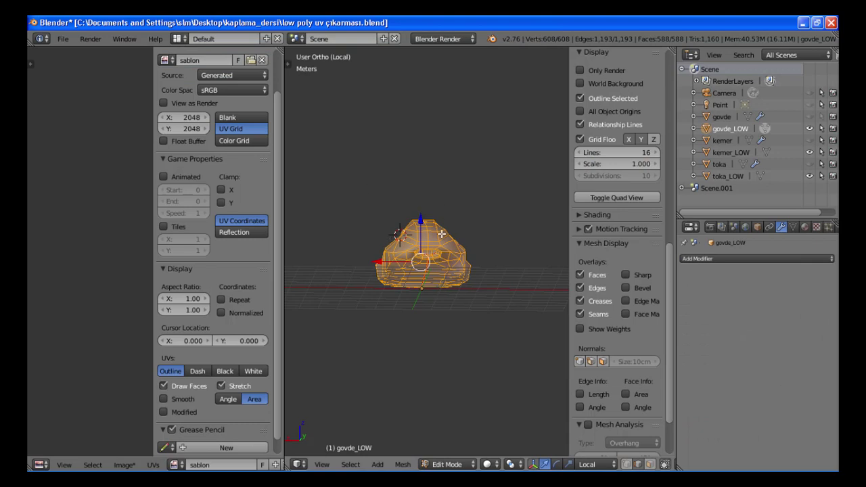
middle_click_drag(444, 239, 433, 245)
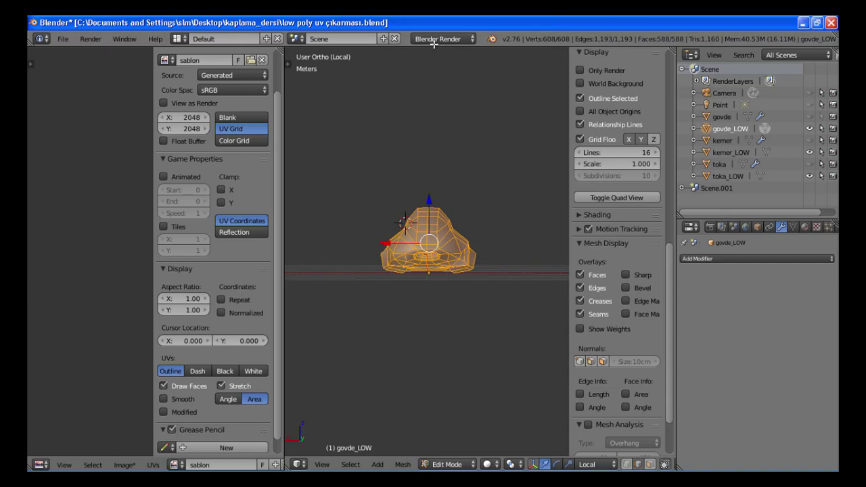
middle_click_drag(450, 214, 501, 252)
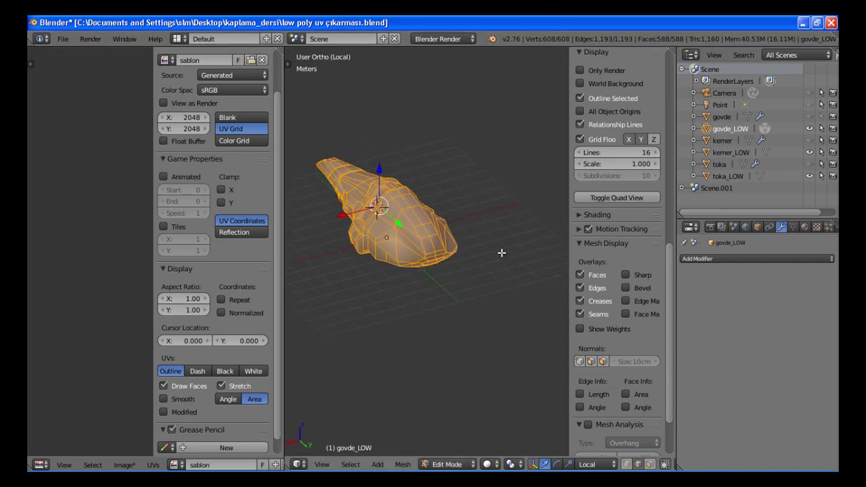
scroll(430, 200, "up", 3)
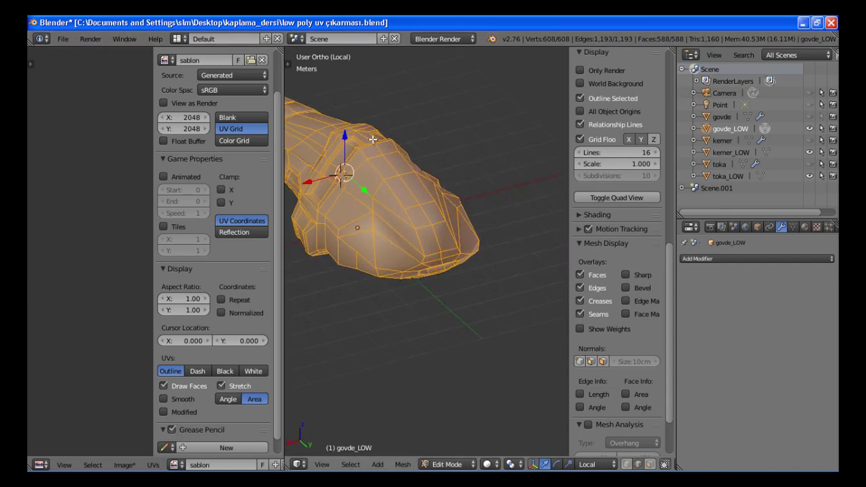
left_click(488, 464)
left_click(502, 411)
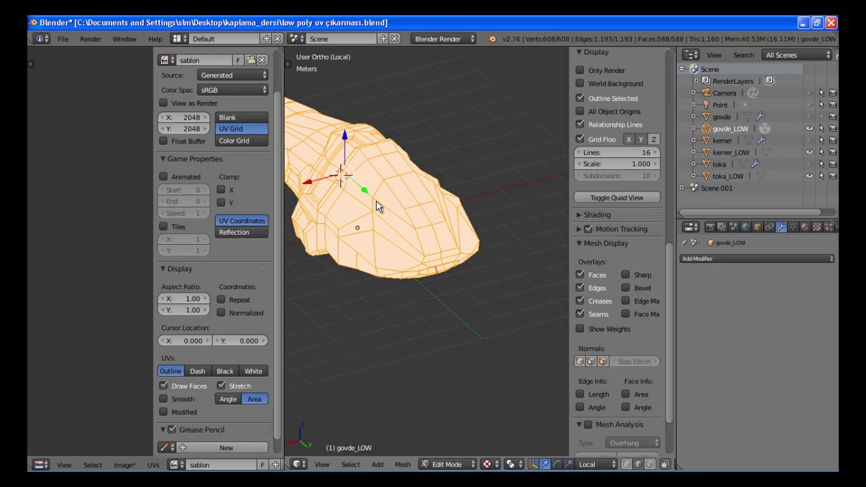
key("Tab")
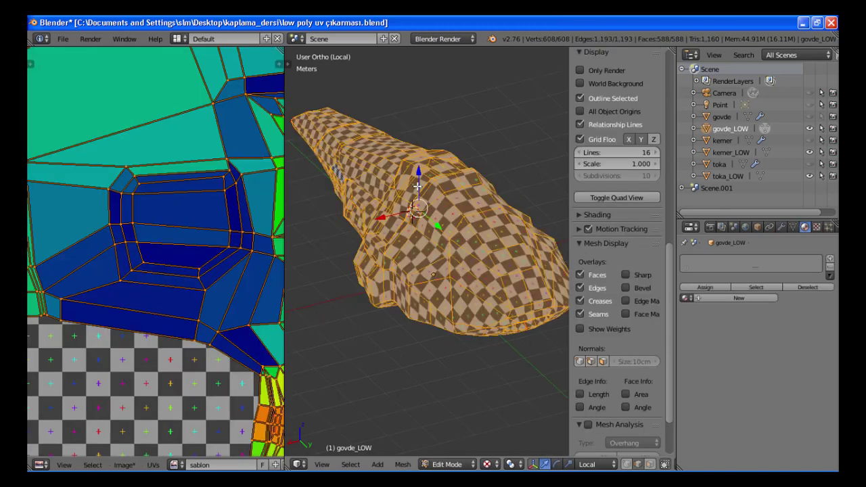
middle_click_drag(381, 220, 413, 226)
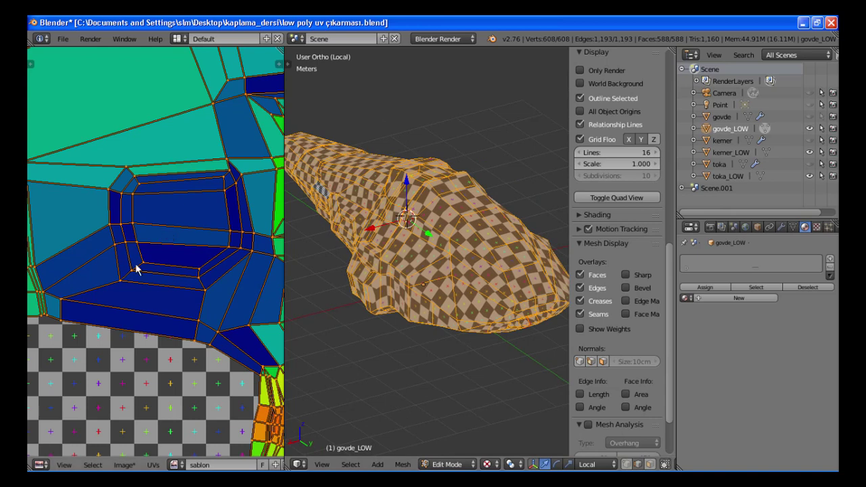
scroll(166, 455, "down", 2)
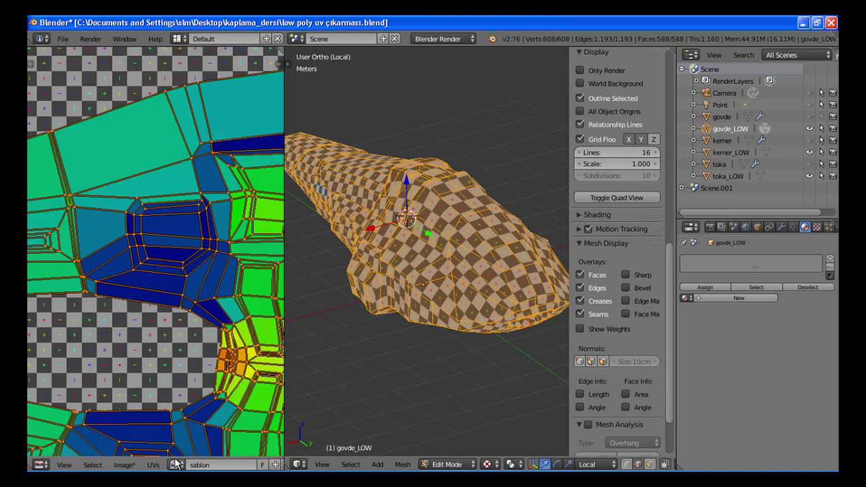
left_click(174, 465)
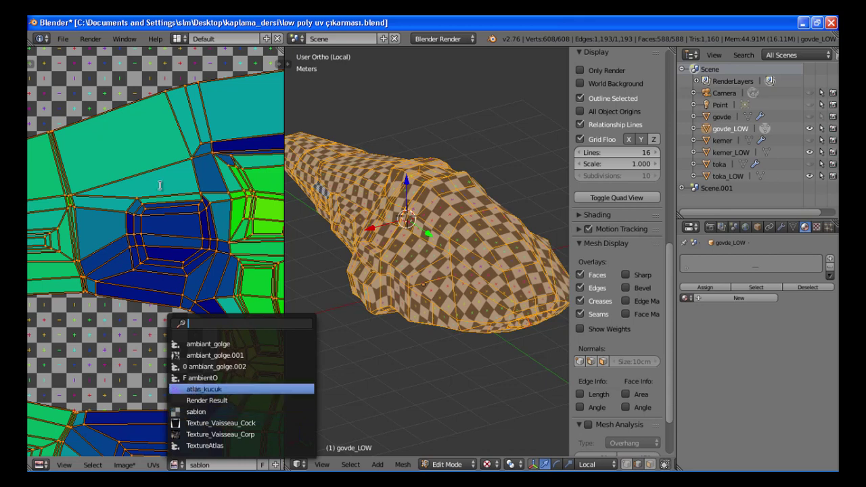
left_click(132, 207)
- Leave Edit Mode and maximize the 3D view to inspect the checker pattern across the body's surface
middle_click_drag(372, 197, 390, 198)
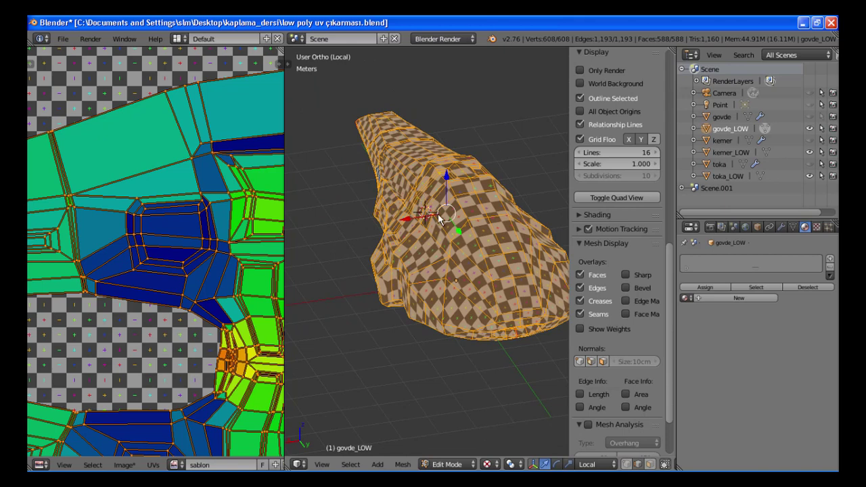
key("Tab")
middle_click_drag(436, 222, 442, 203)
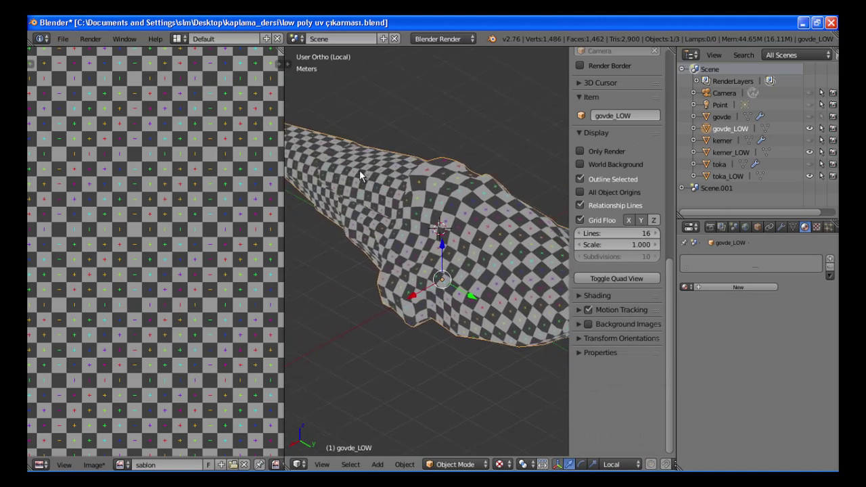
scroll(374, 173, "up", 3)
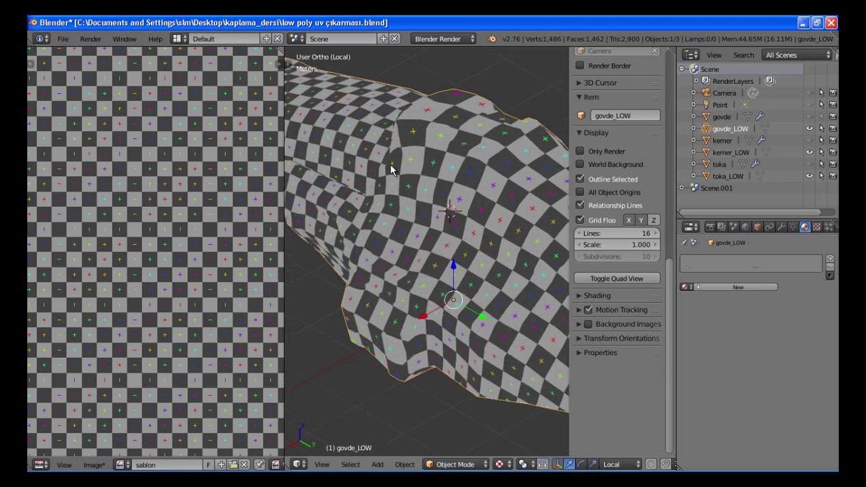
key("ctrl+Up")
scroll(361, 145, "down", 2)
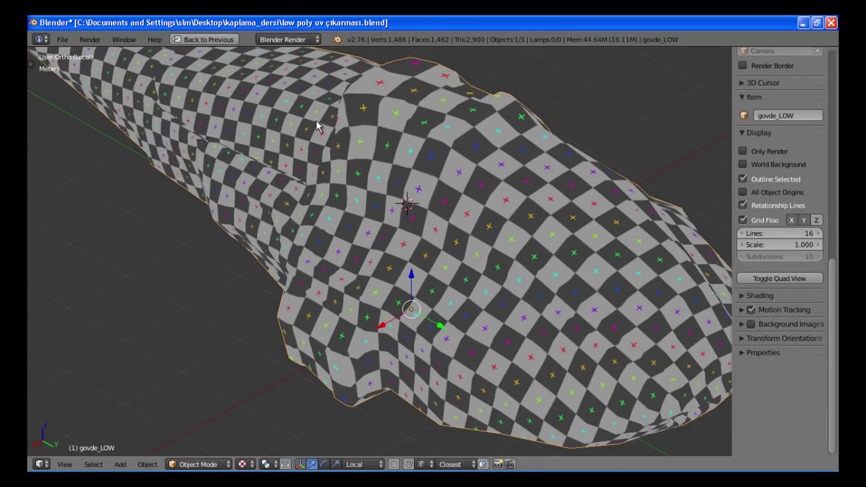
- Examine the checker pattern on the body's upper surface, underside and side for stretched or uneven squares
middle_click_drag(268, 126, 283, 194, "shift")
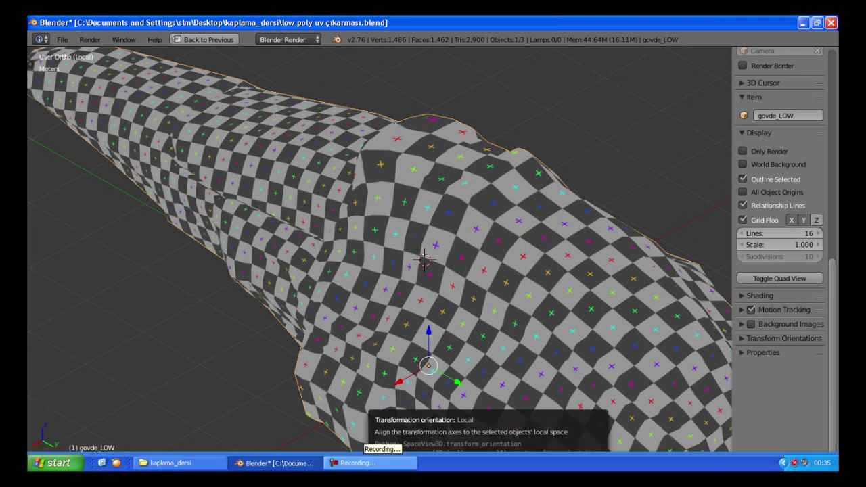
left_click(356, 465)
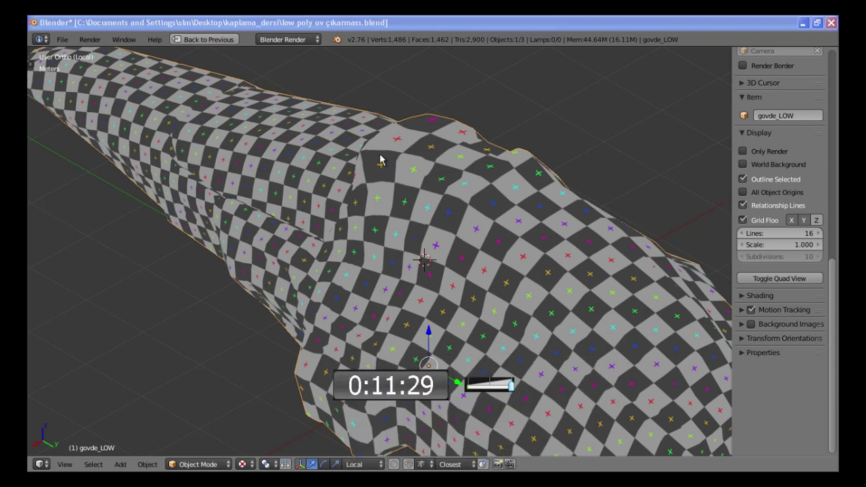
middle_click_drag(429, 183, 453, 218)
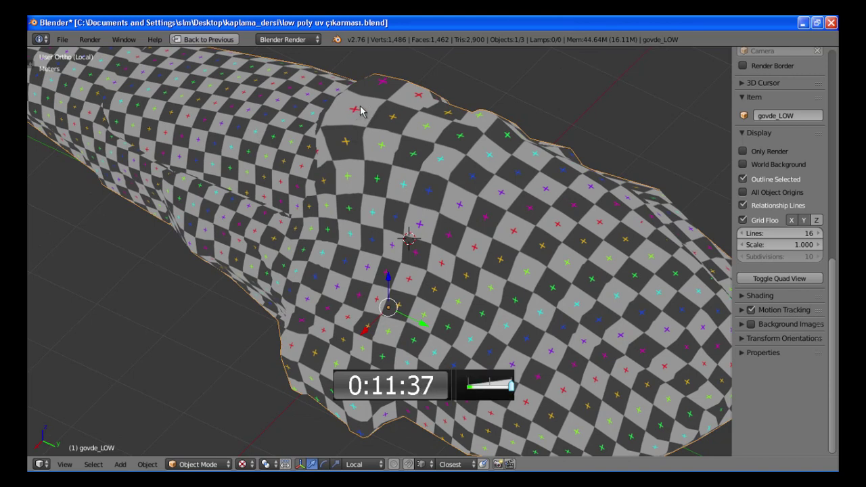
middle_click_drag(368, 120, 374, 49)
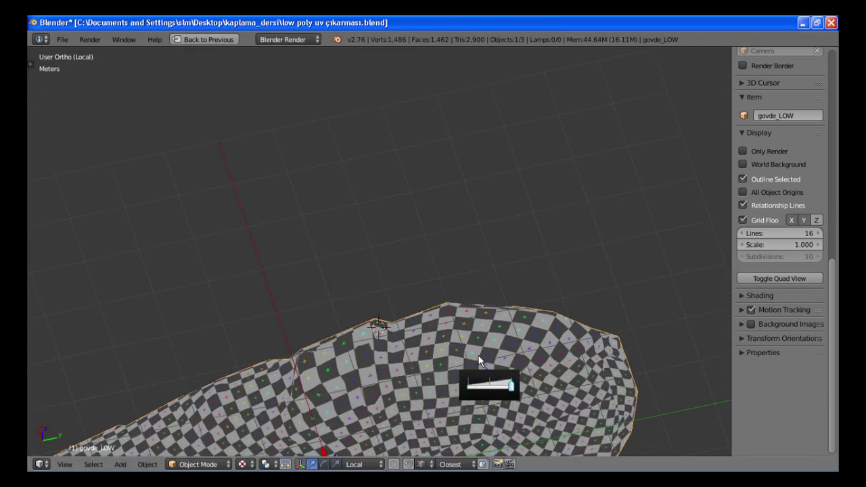
mouse_move(544, 342)
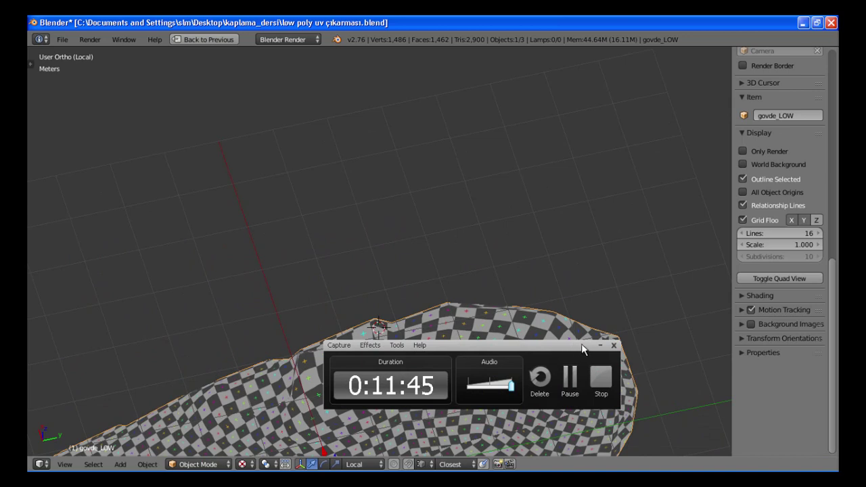
left_click(598, 346)
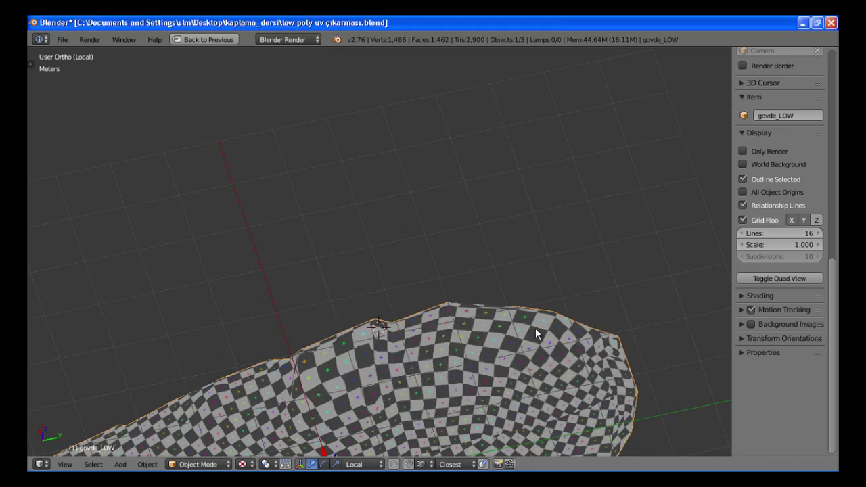
middle_click_drag(480, 329, 420, 220)
scroll(470, 223, "up", 4)
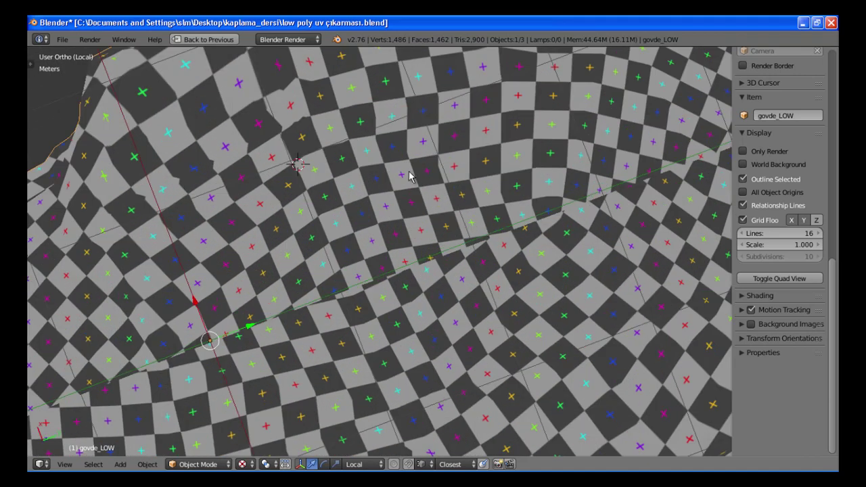
scroll(311, 163, "down", 2)
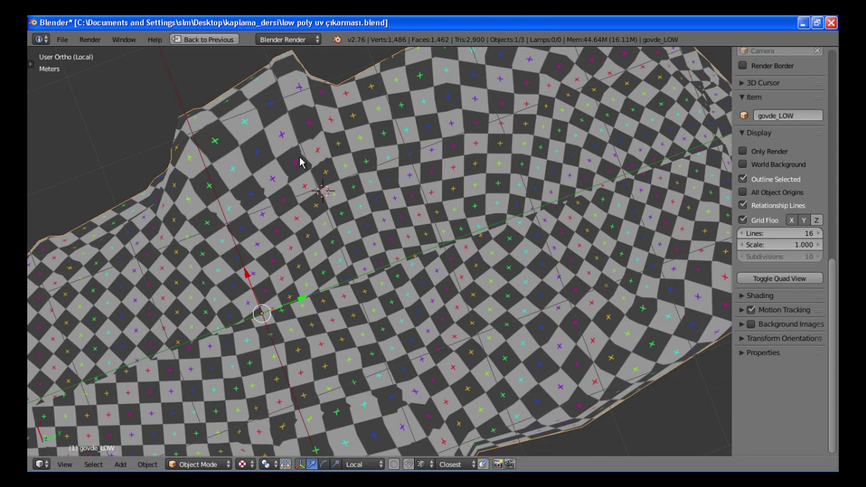
scroll(300, 162, "down", 2)
middle_click_drag(296, 171, 295, 326)
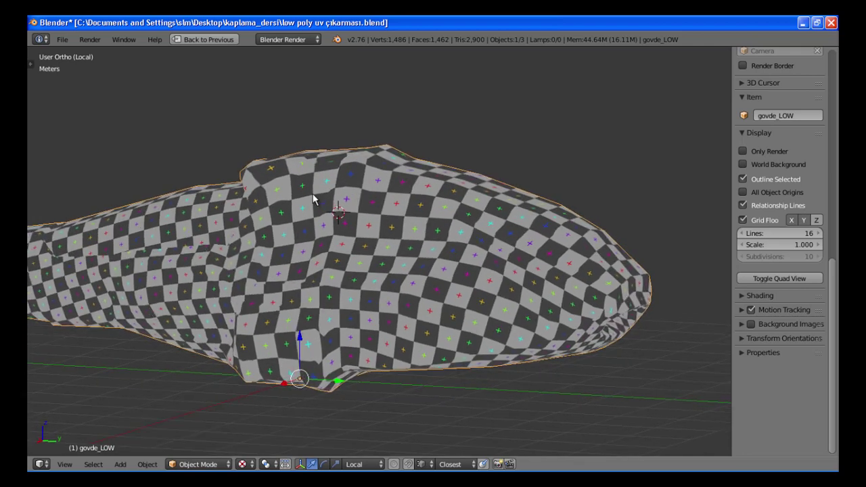
middle_click_drag(288, 228, 270, 195)
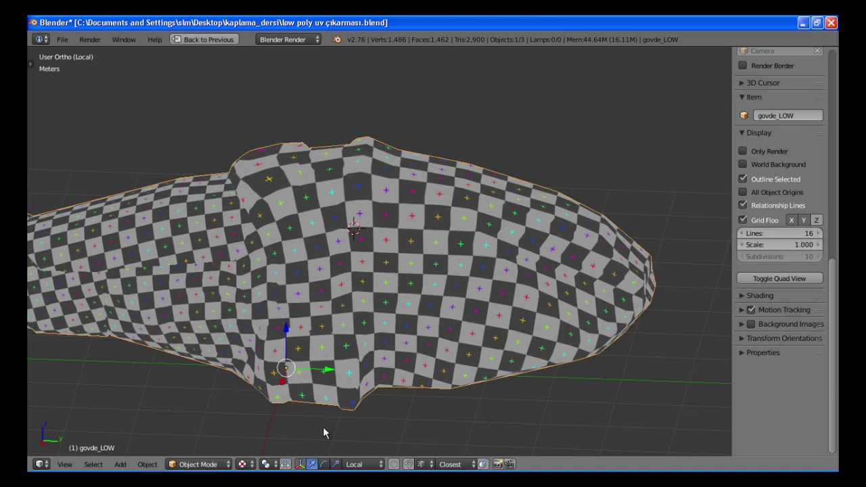
- Set the 3D view's shading to Solid and examine the body's shape from both sides
left_click(244, 465)
left_click(259, 424)
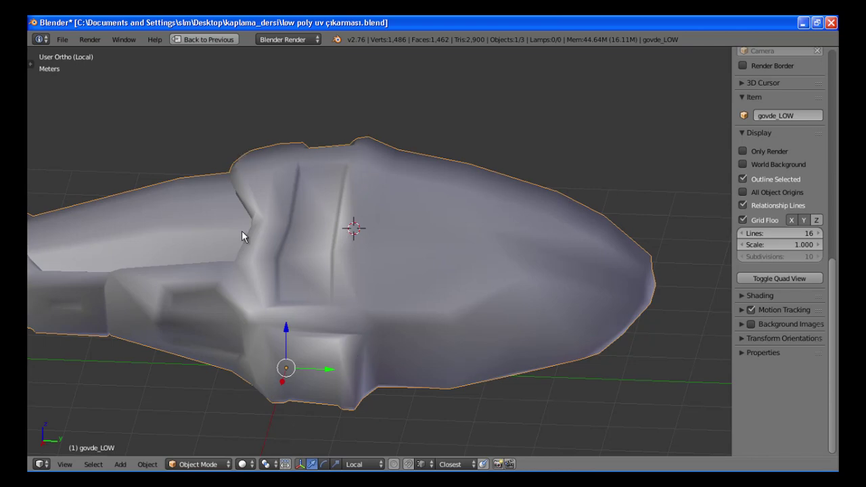
middle_click_drag(165, 259, 329, 217)
scroll(189, 206, "down", 3)
middle_click_drag(190, 211, 395, 218)
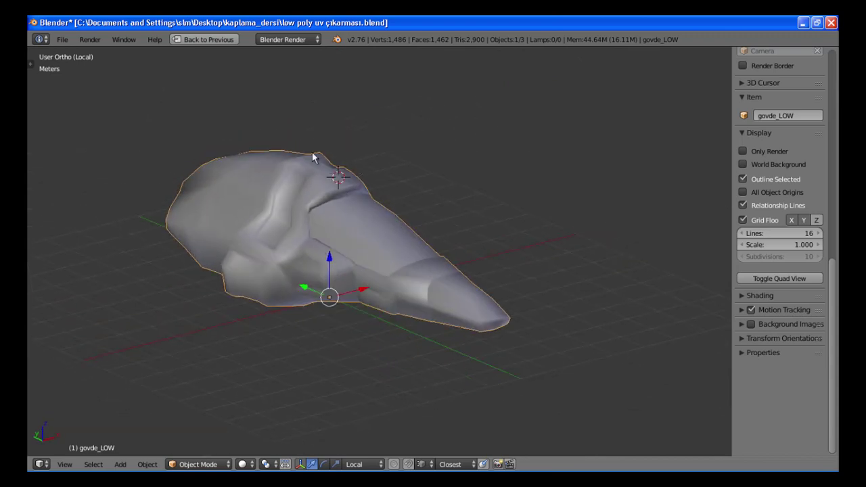
middle_click_drag(342, 181, 354, 163)
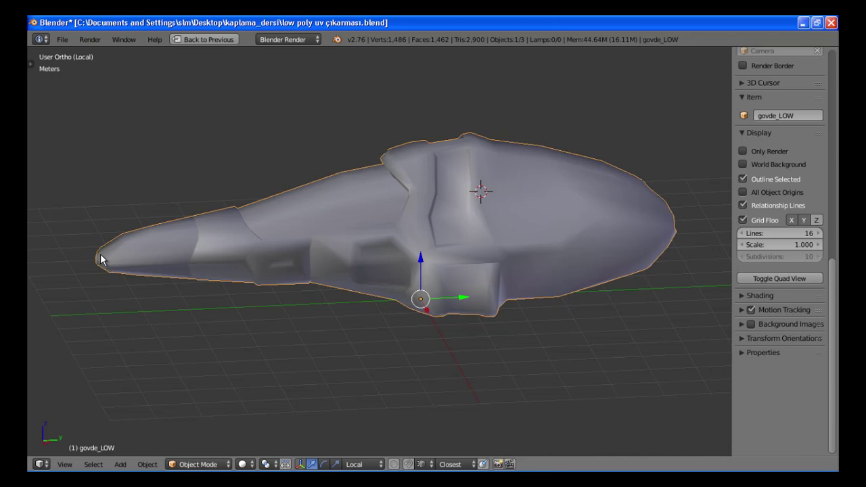
- Restore the split layout and enter Edit Mode on the body to show its UV layout with the stretch colours
key("ctrl+Up")
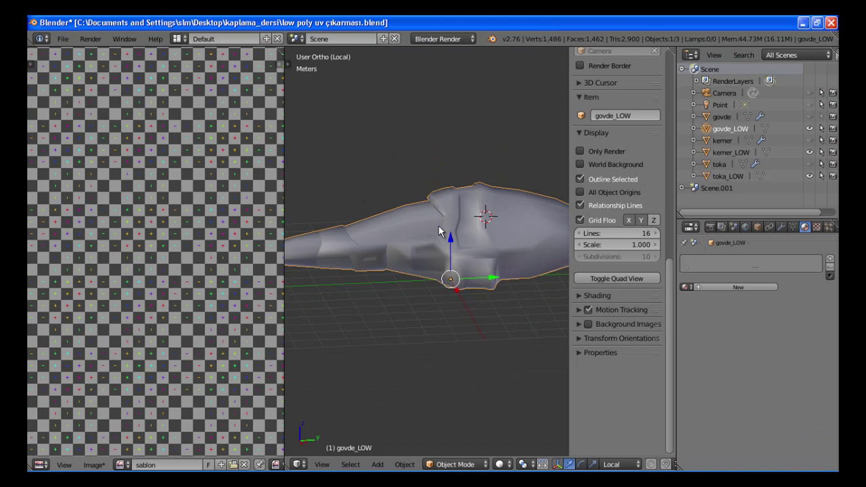
key("Tab")
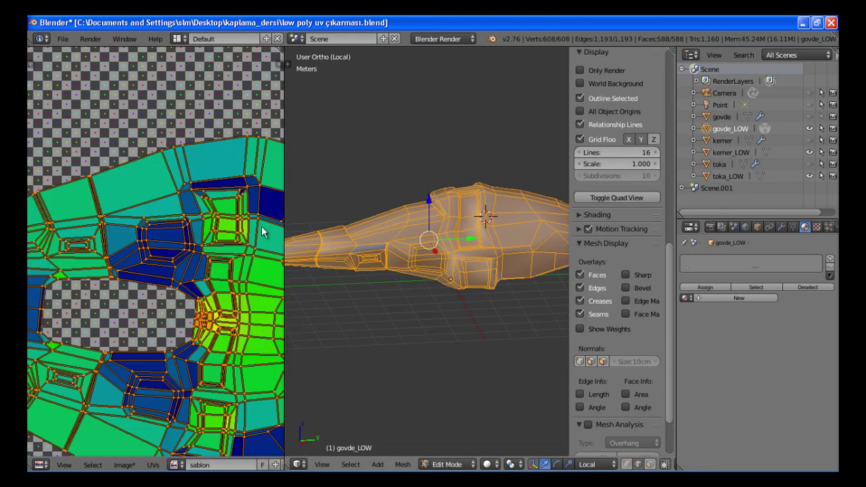
scroll(161, 230, "down", 1)
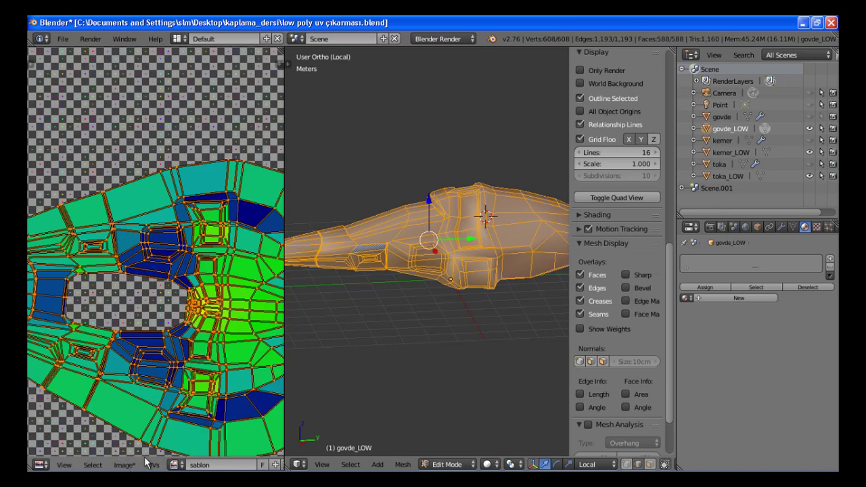
scroll(151, 468, "down", 1)
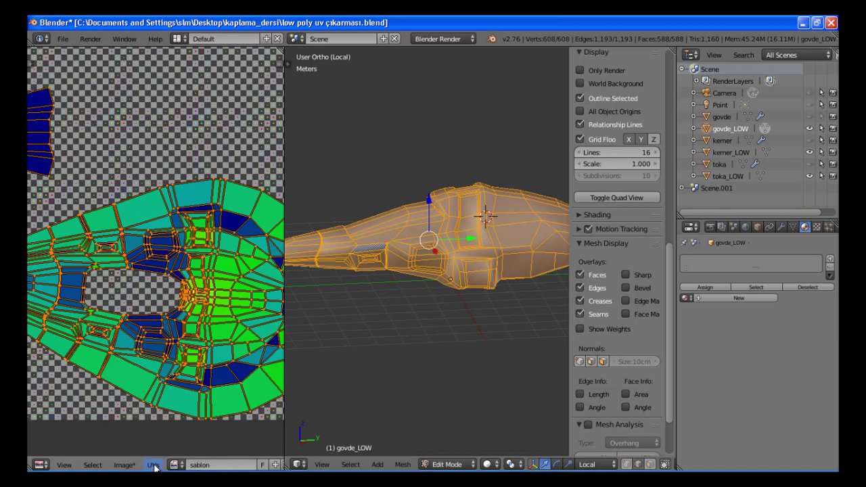
- Run Minimize Stretch on all of the body's UVs and accept the relaxed layout
left_click(152, 465)
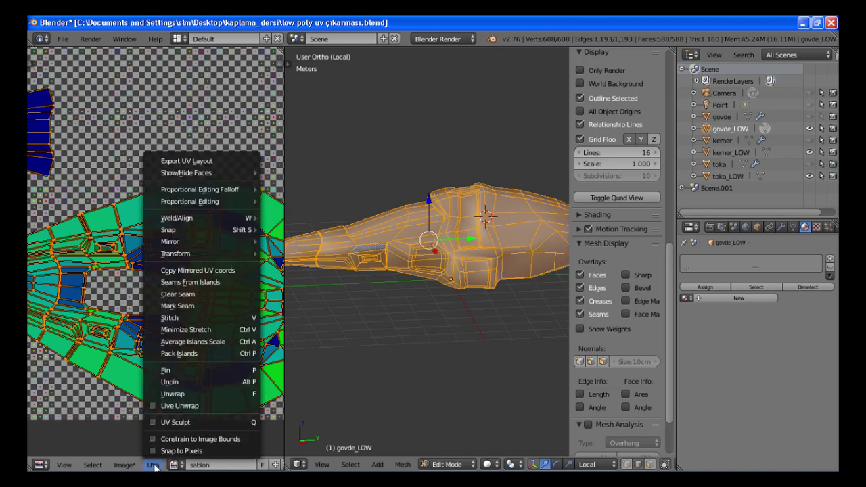
left_click(191, 331)
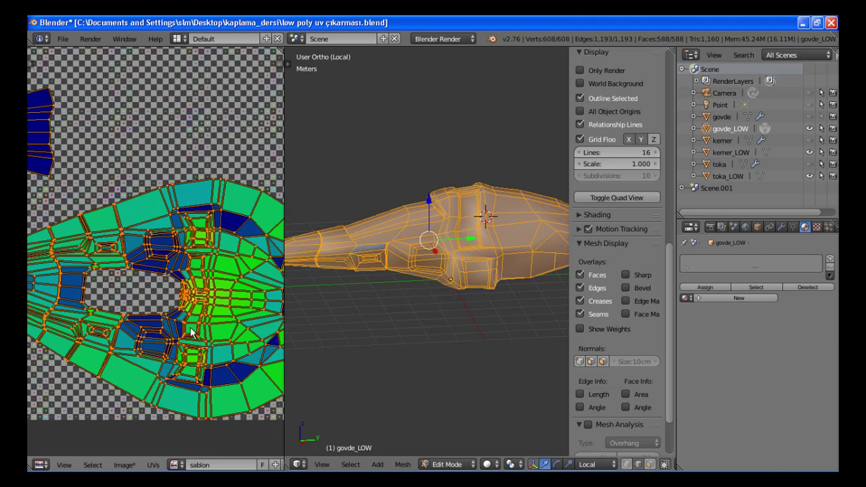
key("ctrl+v")
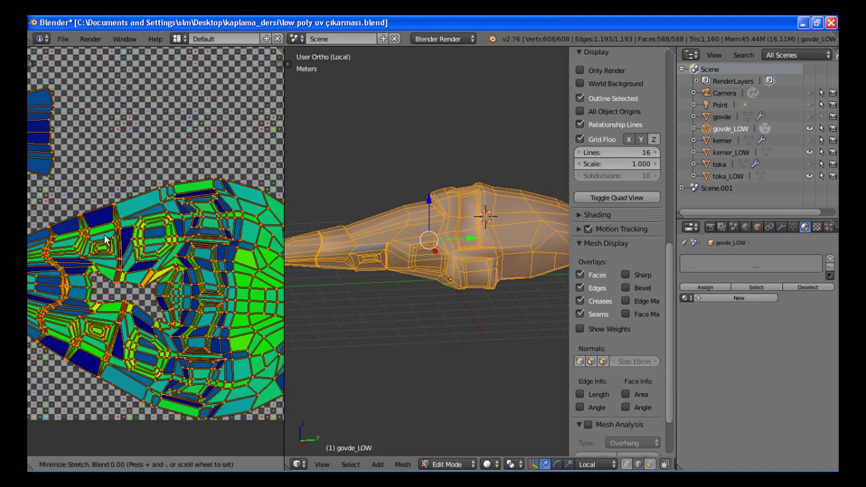
left_click(98, 260)
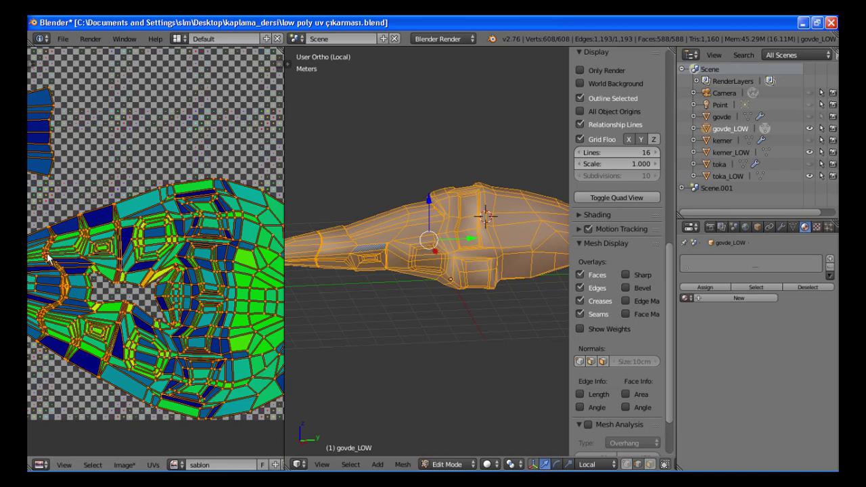
- Examine the stretch colours across the body's relaxed UV layout, especially around the central opening and the narrow end
scroll(47, 255, "up", 1)
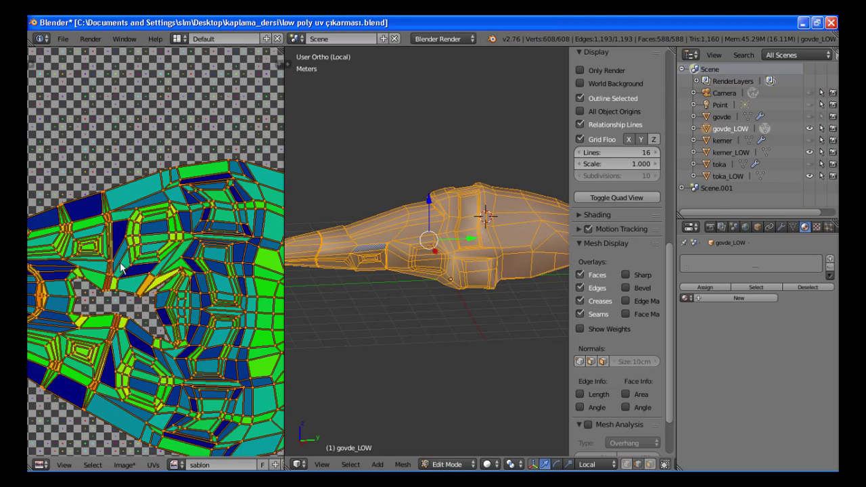
scroll(200, 245, "up", 1)
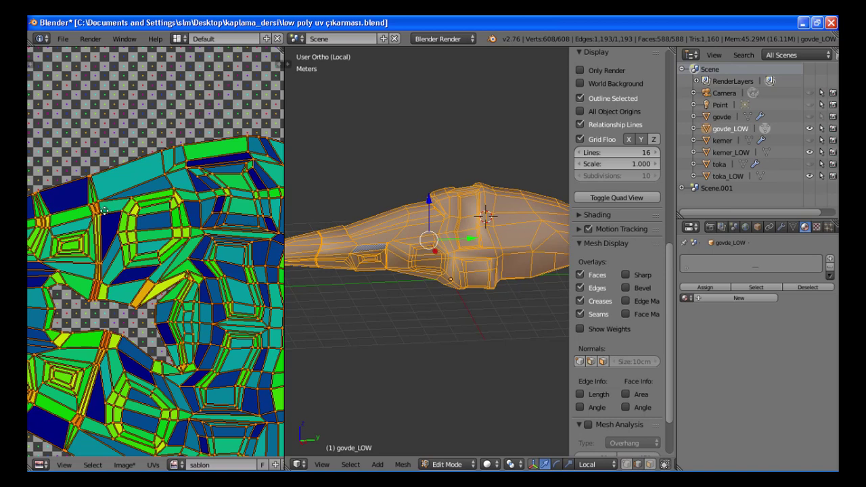
middle_click_drag(102, 211, 157, 187)
scroll(59, 285, "down", 5, "ctrl")
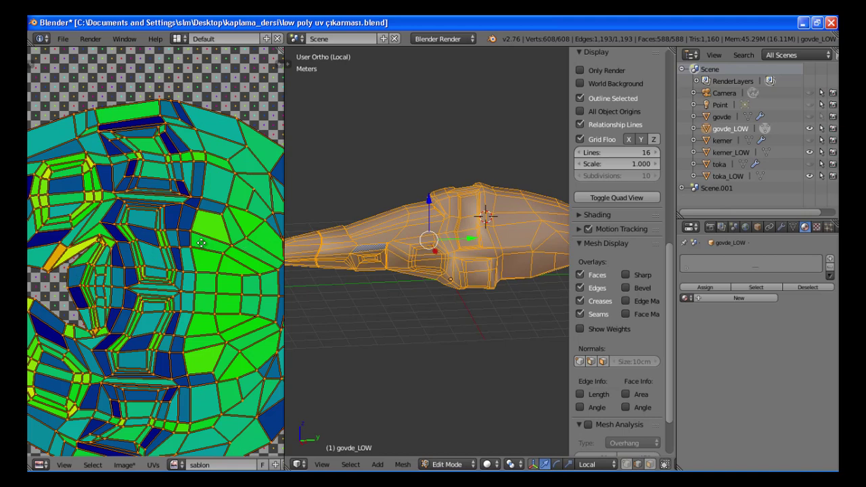
scroll(201, 242, "down", 2)
scroll(193, 248, "up", 3)
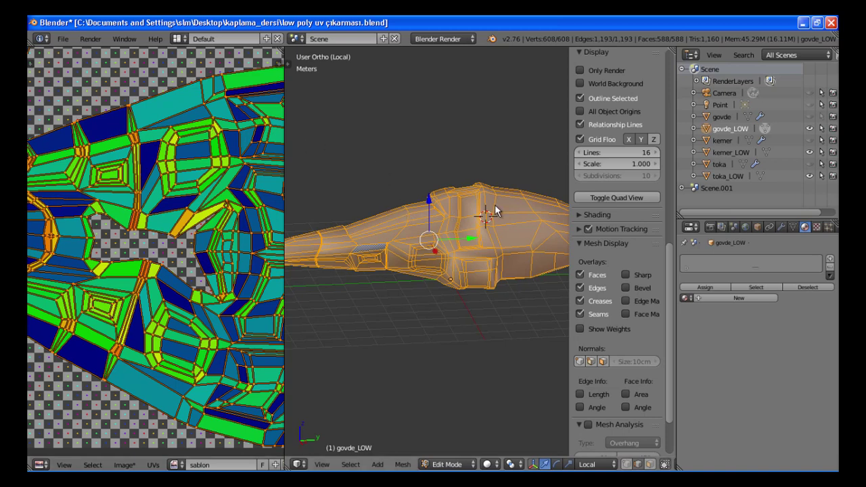
- Leave Edit Mode and the body's local view, and select only the kemer_LOW belt object
key("Tab")
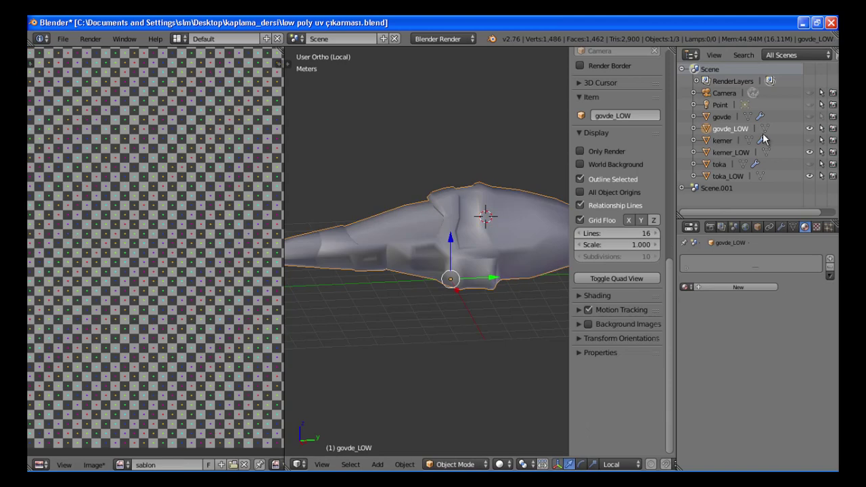
left_click(715, 151)
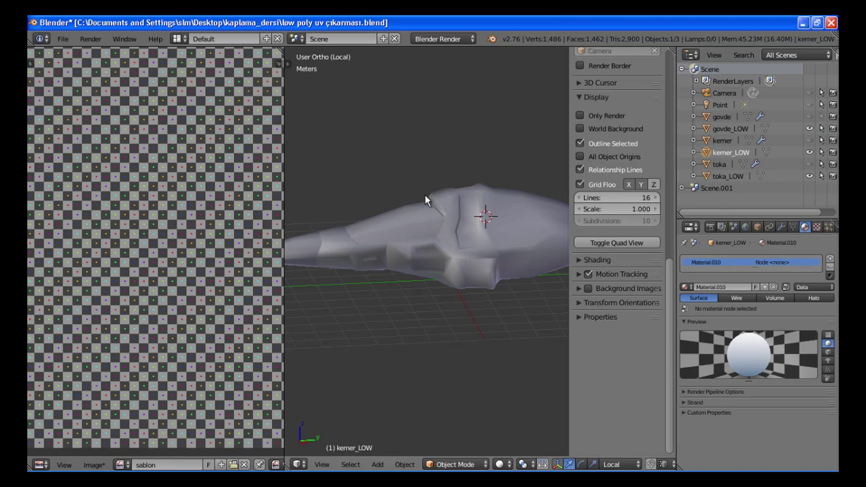
key("KP_Divide")
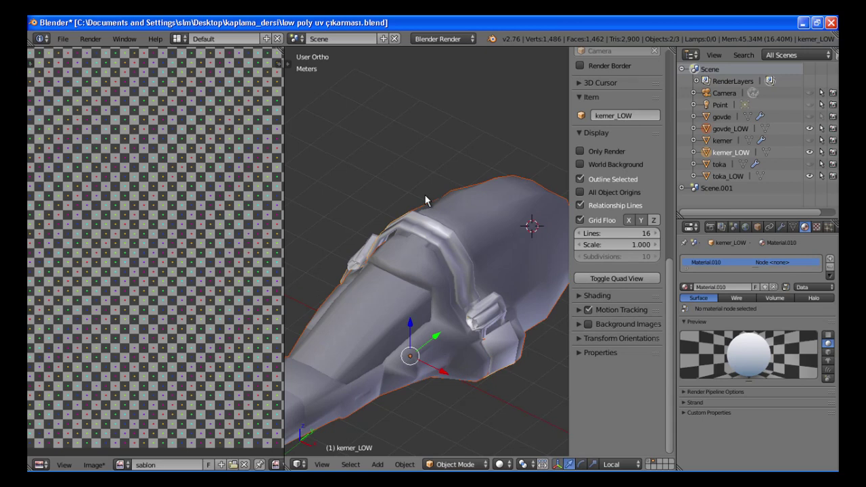
right_click(433, 233)
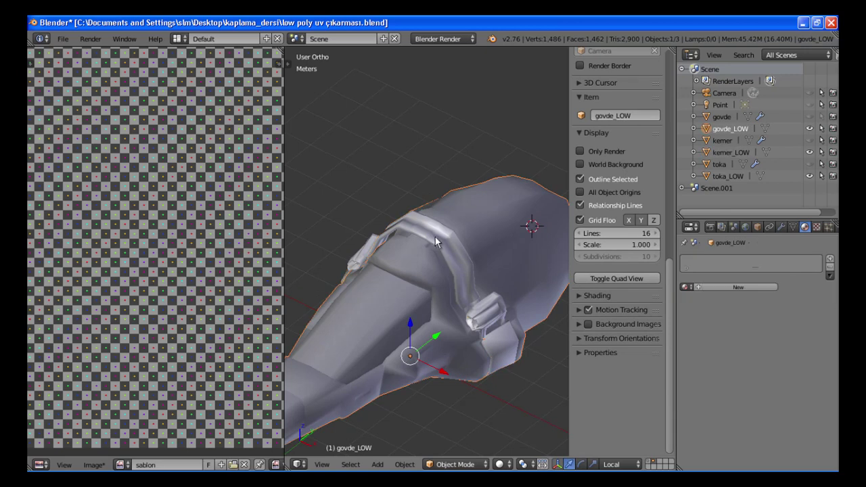
right_click(435, 241)
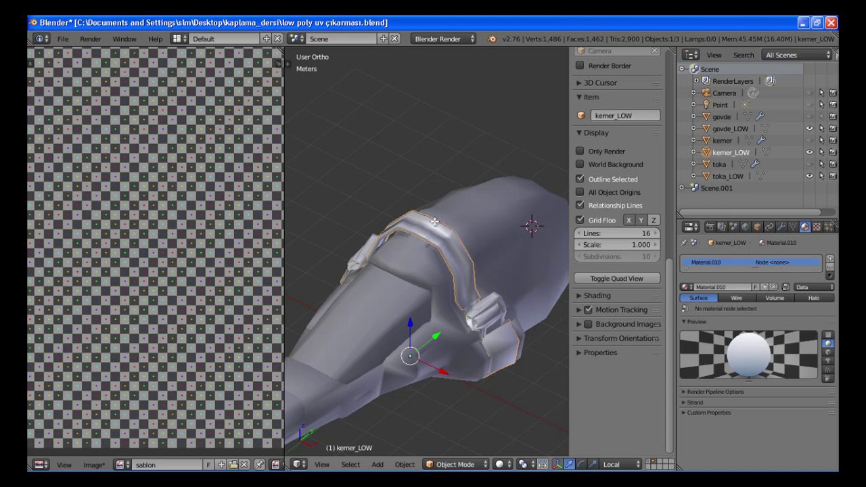
- Enter Edit Mode on kemer_LOW and isolate it in local view
key("Tab")
scroll(453, 196, "up", 8)
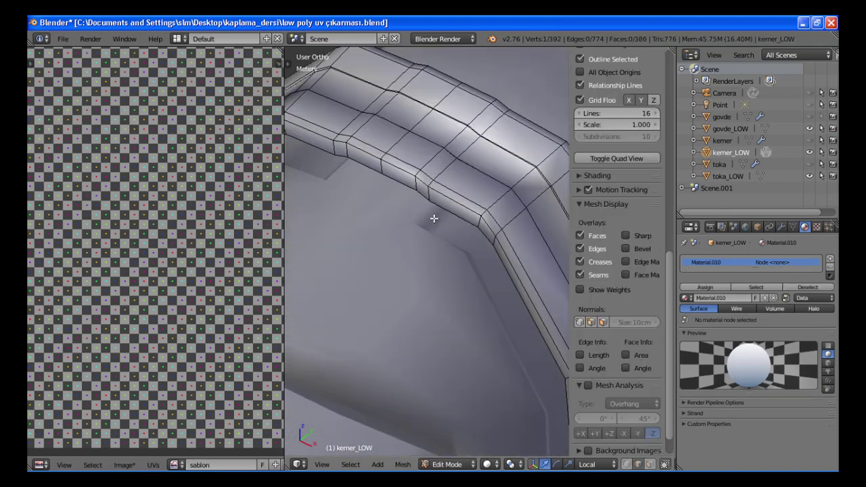
middle_click_drag(475, 177, 445, 130)
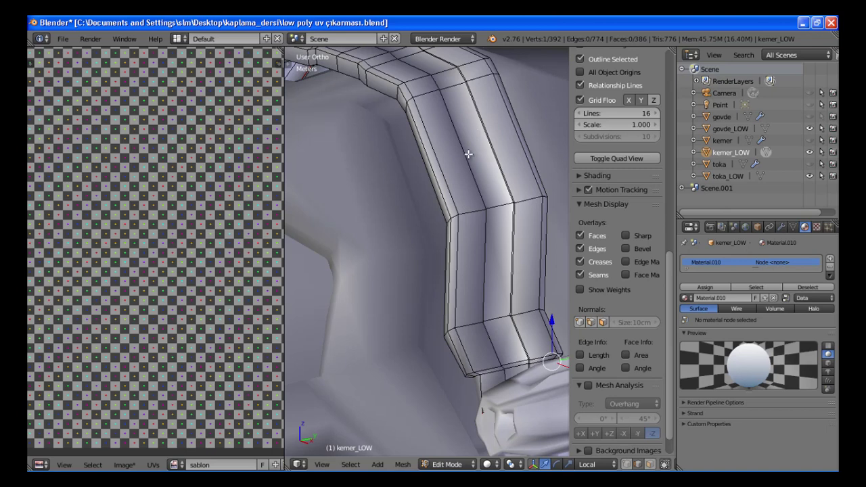
key("KP_Divide")
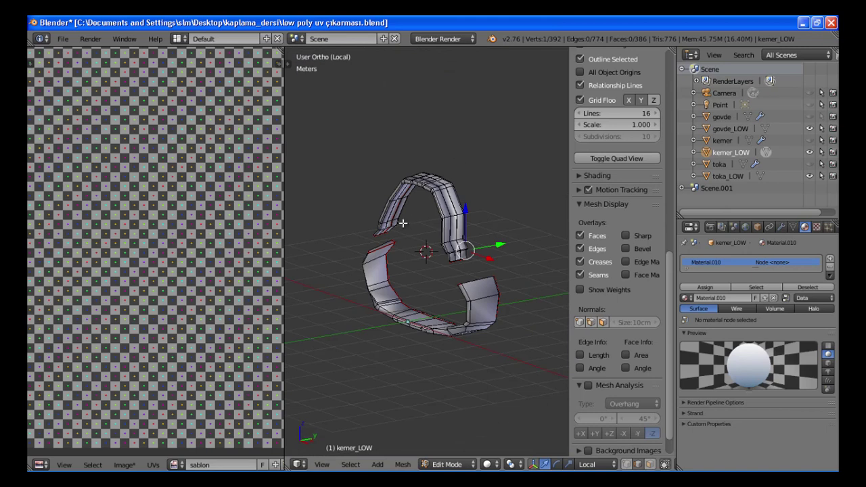
- Maximize the 3D view and examine the marked seams along the inner side of the belt's upper strap
middle_click_drag(395, 201, 447, 155)
scroll(443, 155, "up", 2)
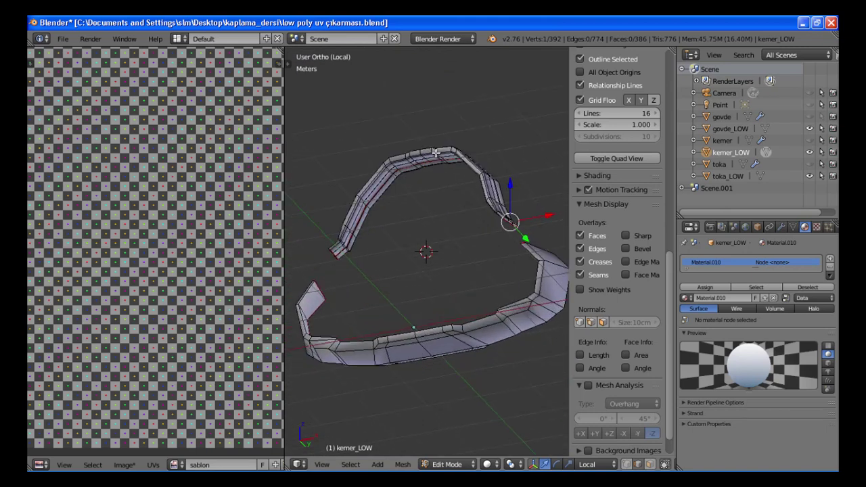
key("ctrl+Up")
scroll(298, 163, "up", 4)
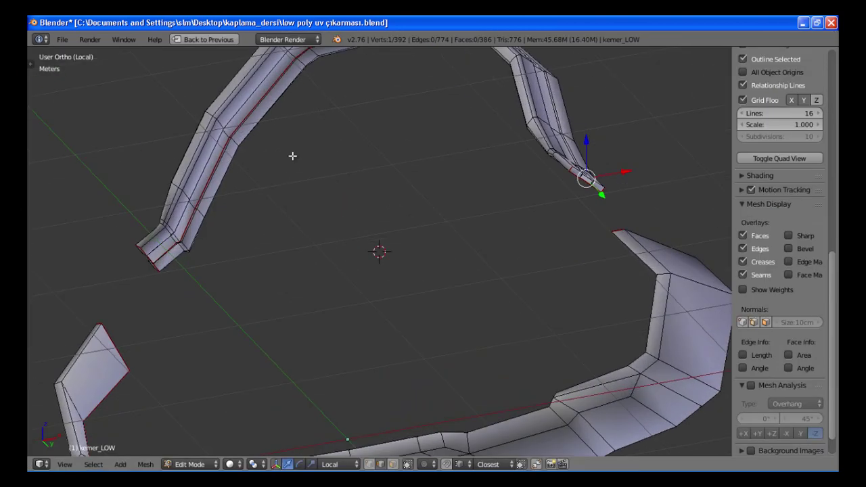
- Examine the marked seams at the upper strap's ends and around the lower band of the belt, and restore the split editor layout
scroll(186, 115, "up", 3)
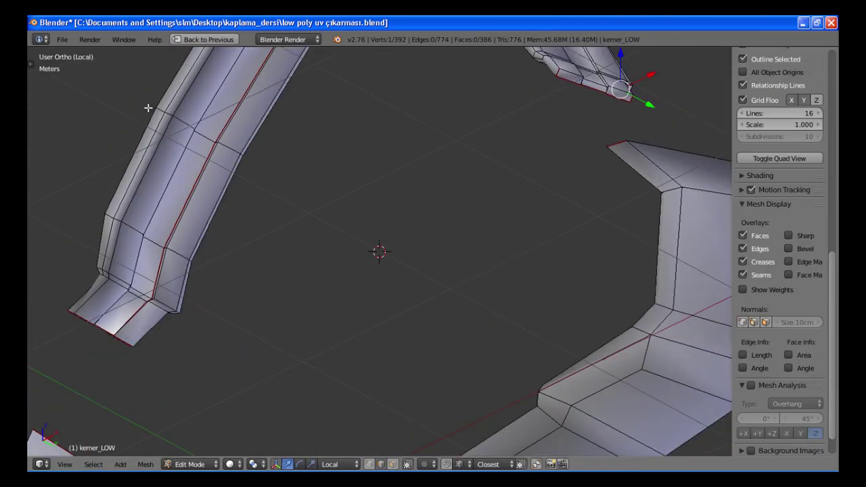
middle_click_drag(119, 240, 245, 125)
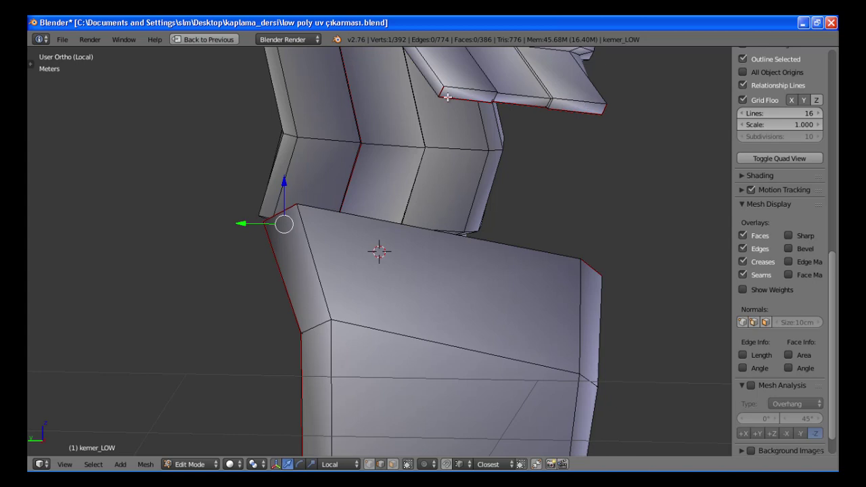
middle_click_drag(477, 89, 414, 258)
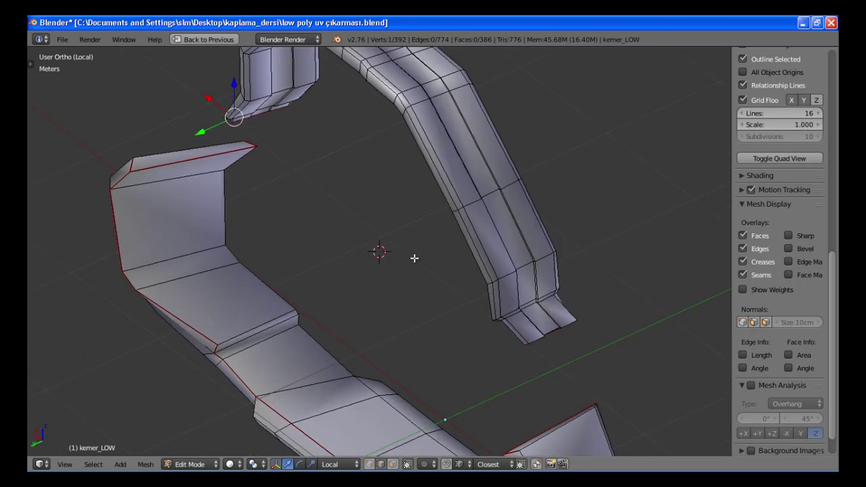
middle_click_drag(262, 274, 172, 246)
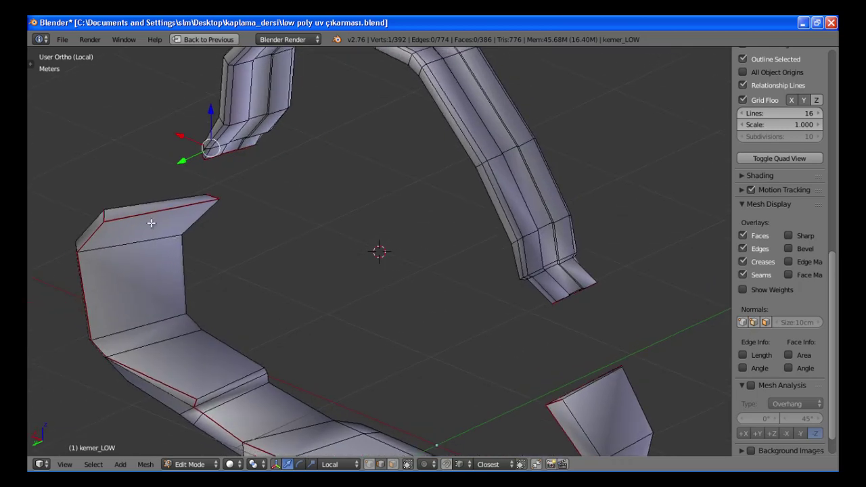
middle_click_drag(129, 215, 235, 230)
scroll(236, 230, "down", 2)
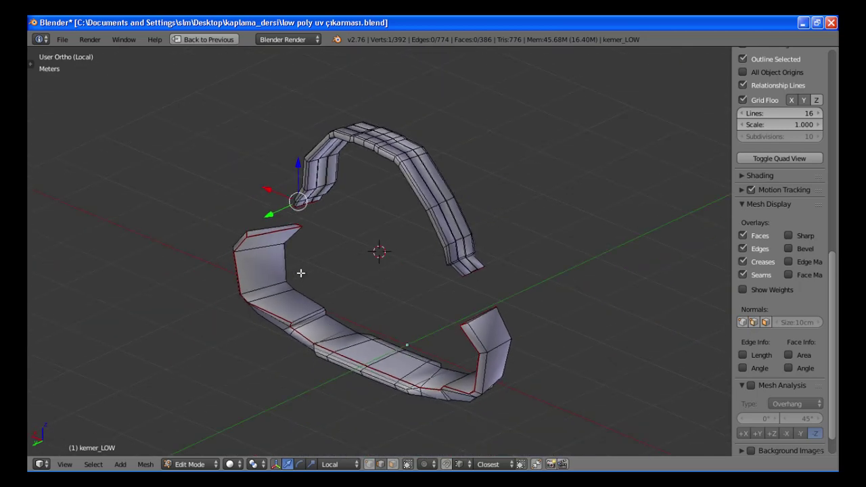
scroll(315, 271, "down", 1)
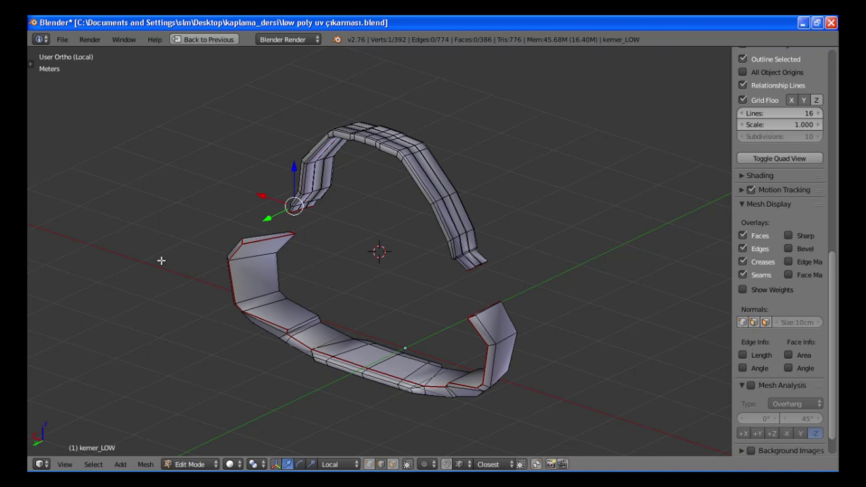
key("ctrl+Up")
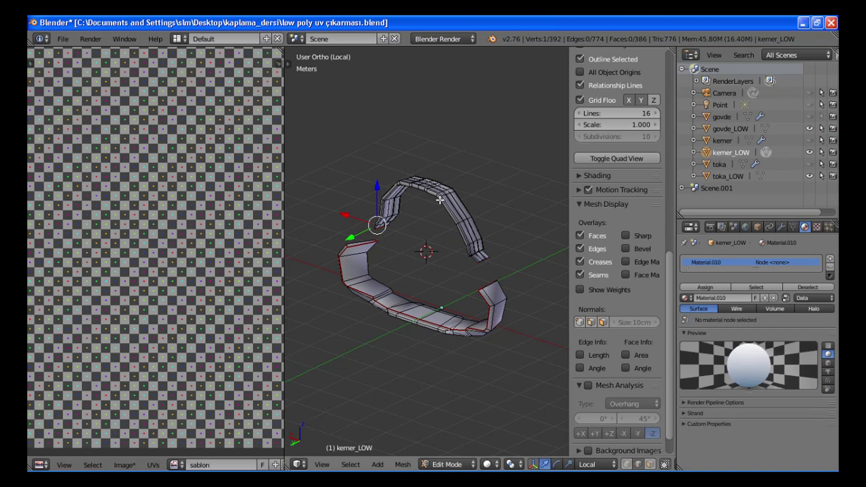
key("a")
key("a")
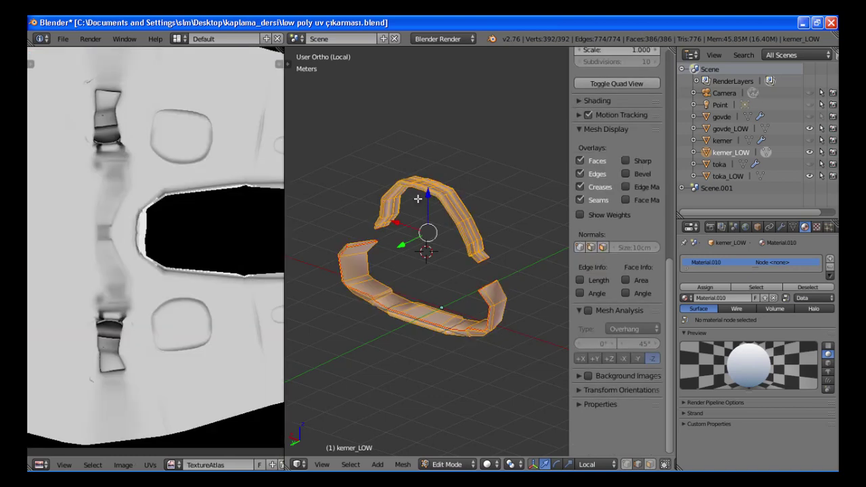
right_click(373, 230)
middle_click_drag(373, 229, 334, 244)
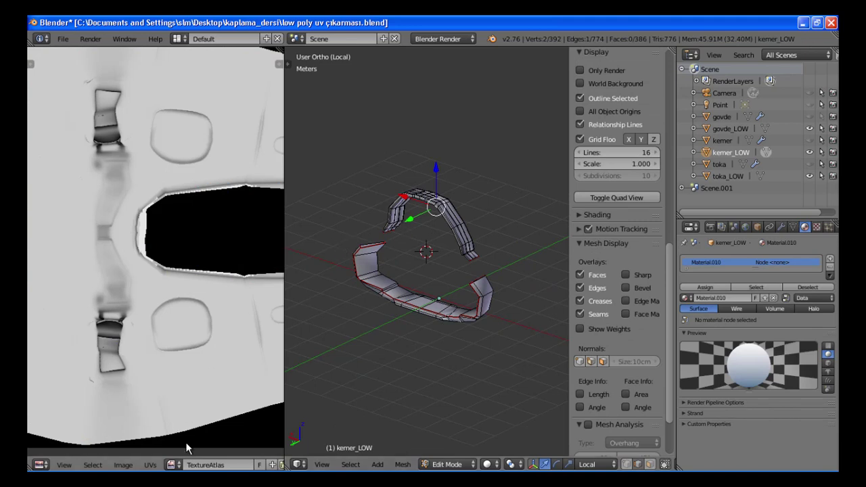
left_click(172, 465)
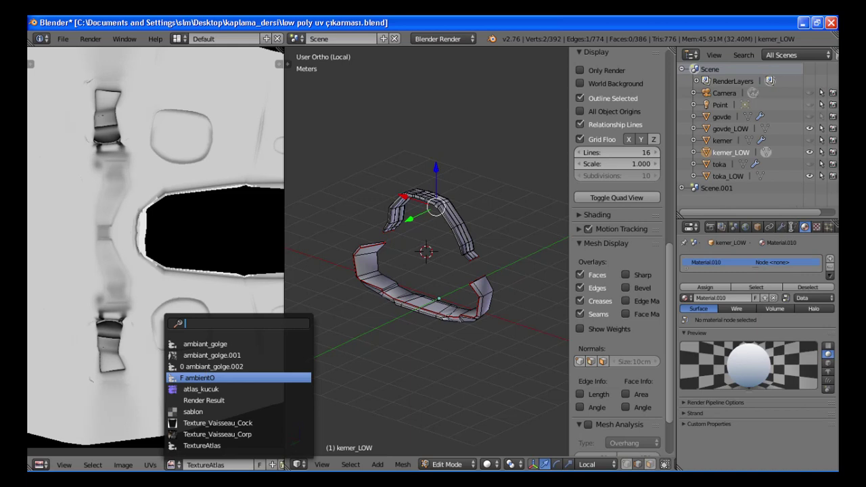
left_click(799, 230)
- Remove the TextureAtlas and UVTex UV maps from the kemer_LOW mesh data
left_click(795, 226)
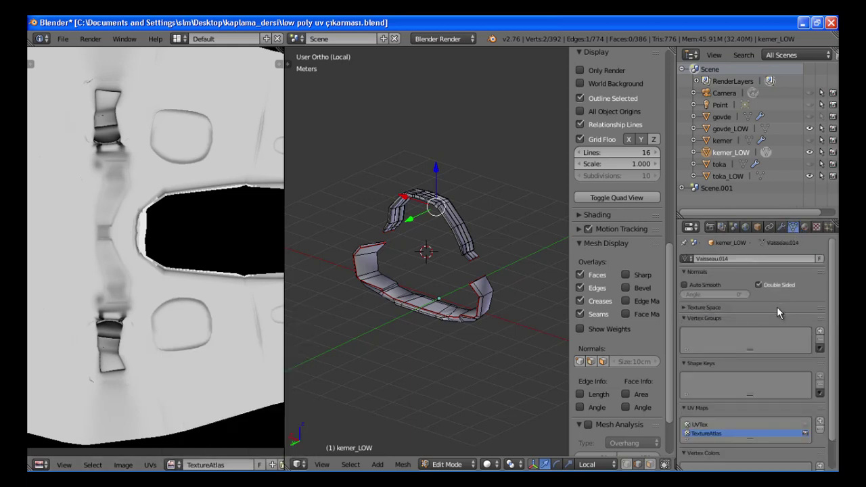
left_click(821, 430)
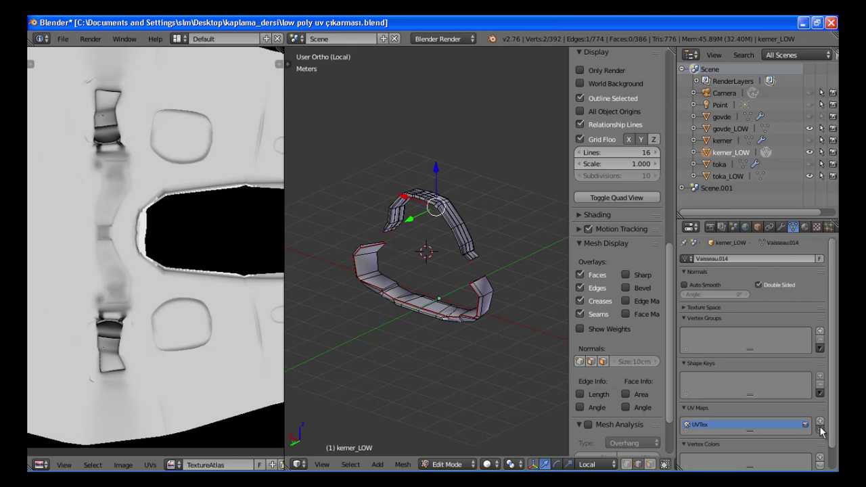
left_click(821, 430)
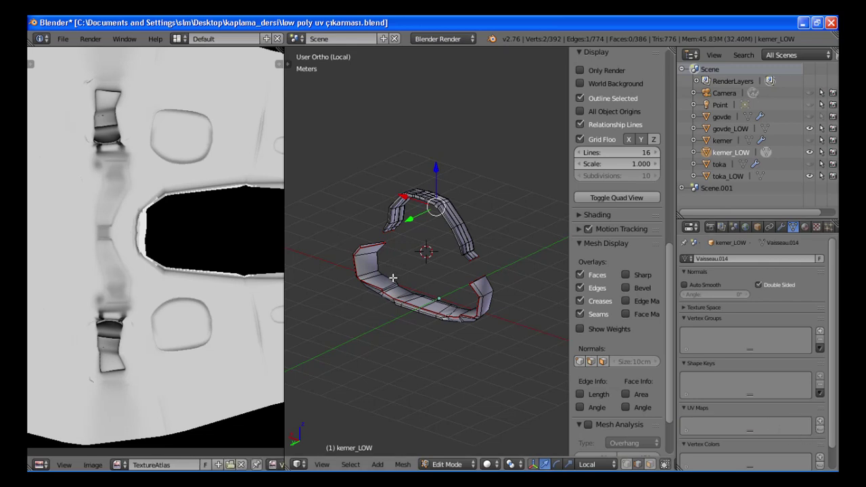
- Assign the sablon grid image in the UV editor to the belt, with all of its geometry selected
left_click(119, 465)
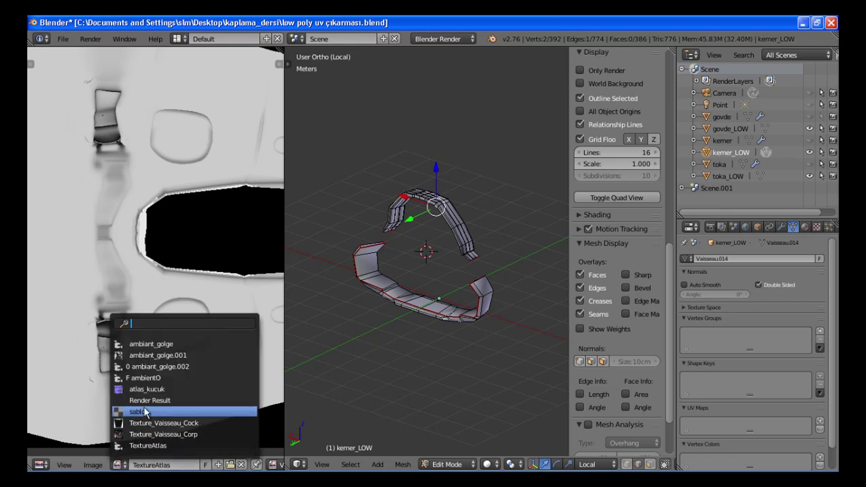
left_click(145, 412)
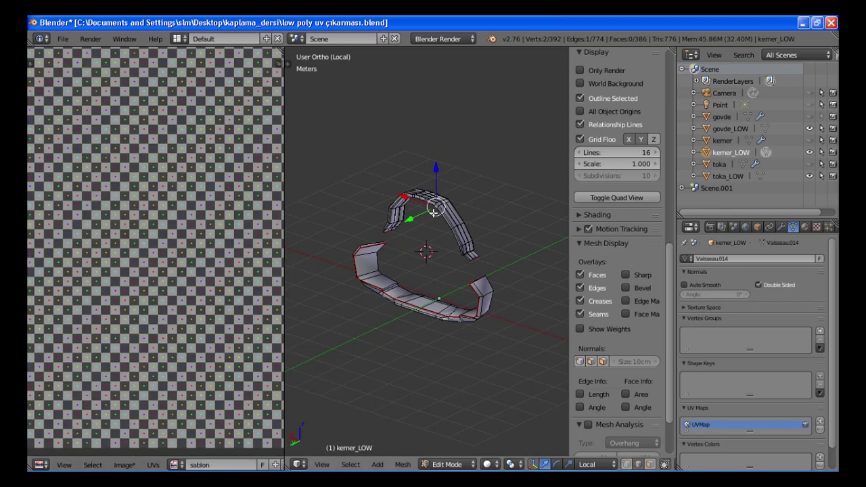
key("a")
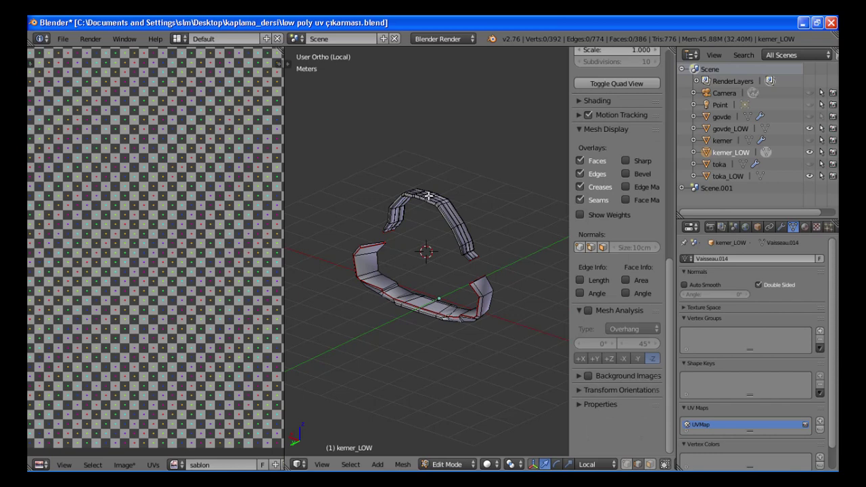
key("a")
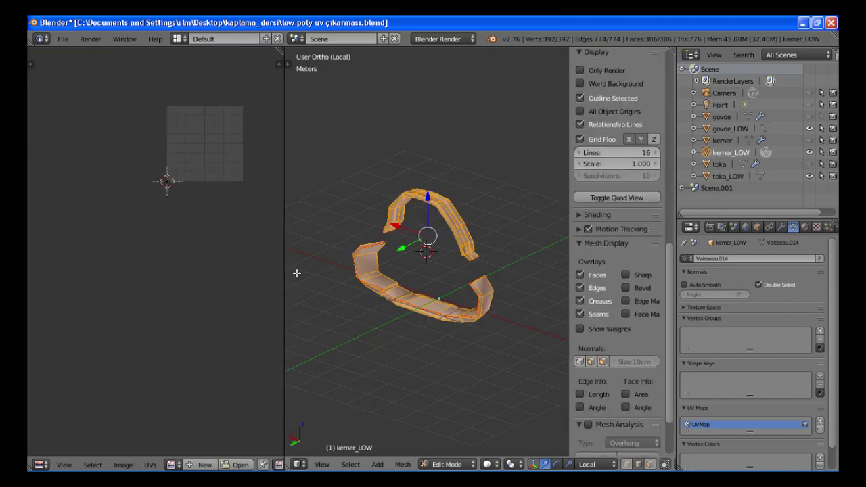
left_click(174, 465)
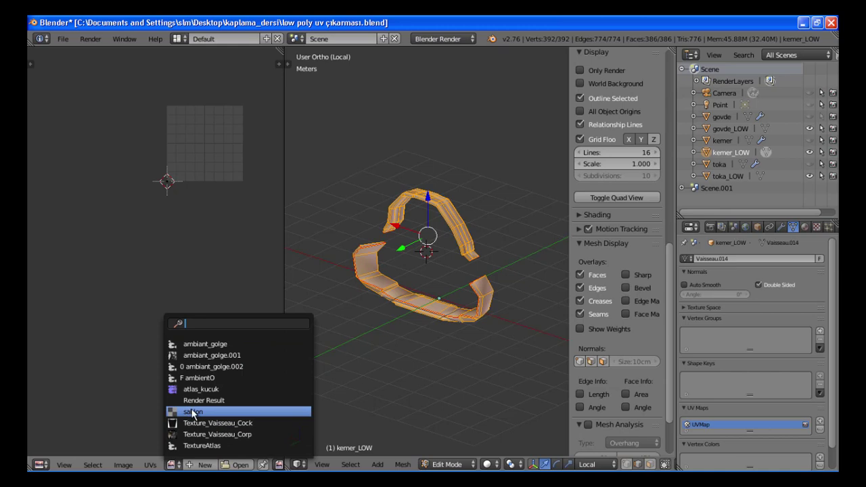
left_click(193, 412)
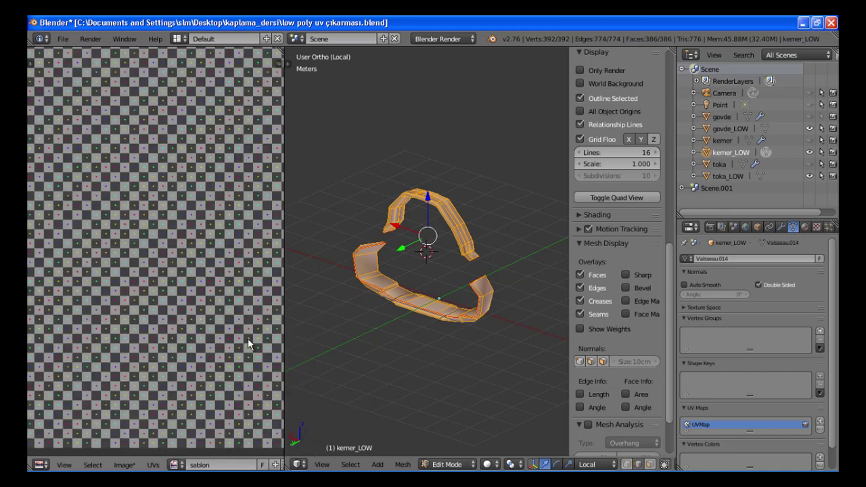
- Unwrap the whole kemer_LOW mesh along its marked seams and review the complete UV layout
key("u")
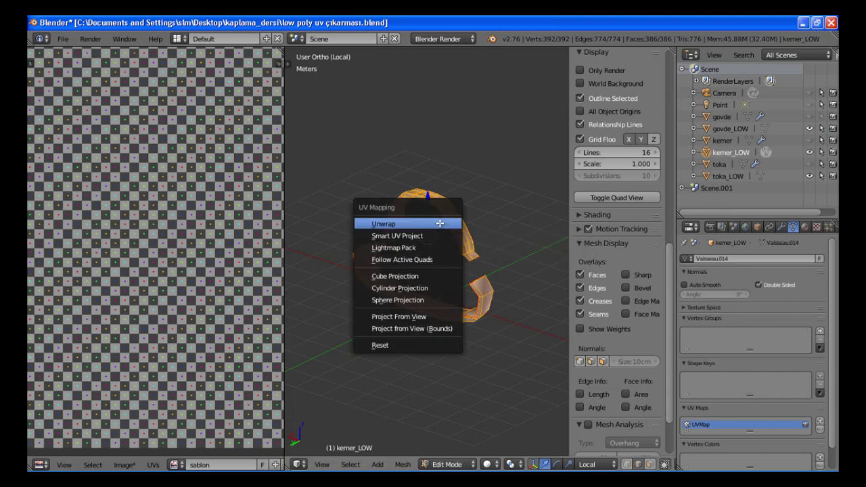
left_click(440, 223)
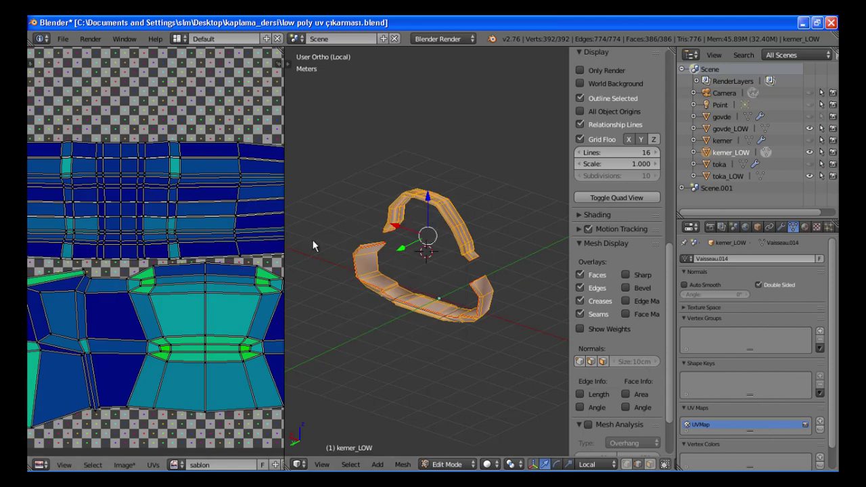
scroll(182, 213, "down", 1)
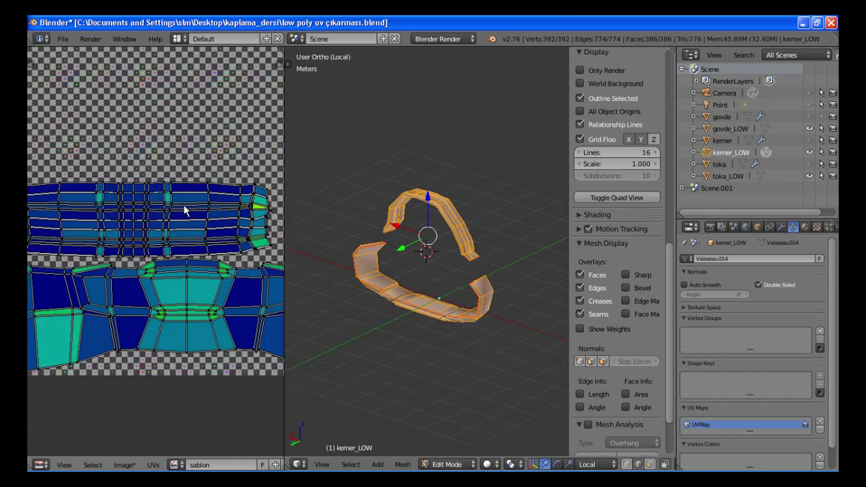
scroll(184, 210, "down", 1)
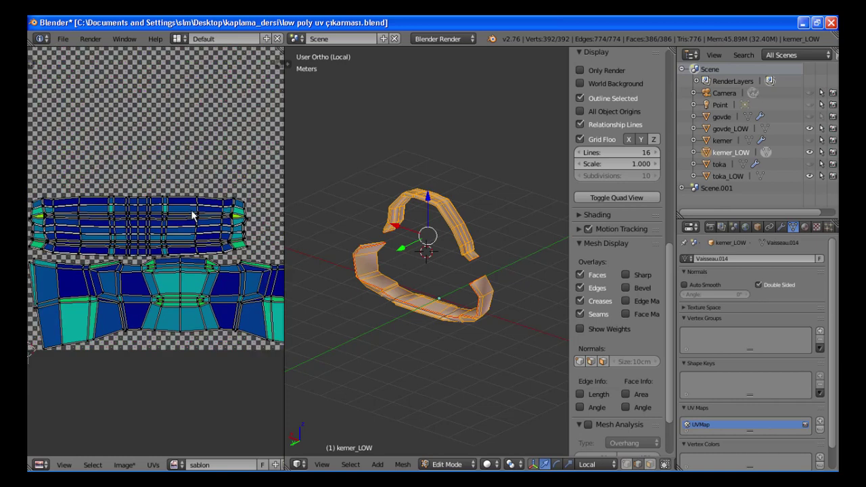
- Switch the belt's UV stretch display from Area to Angle in the UV editor
key("n")
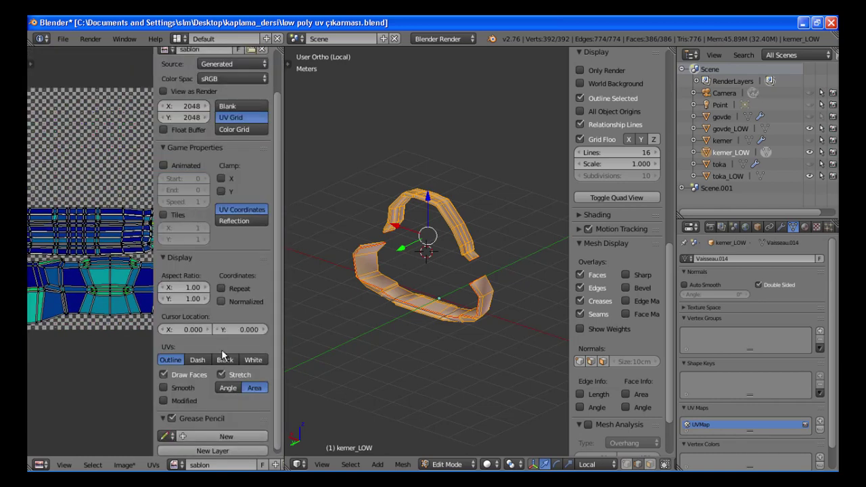
left_click(228, 388)
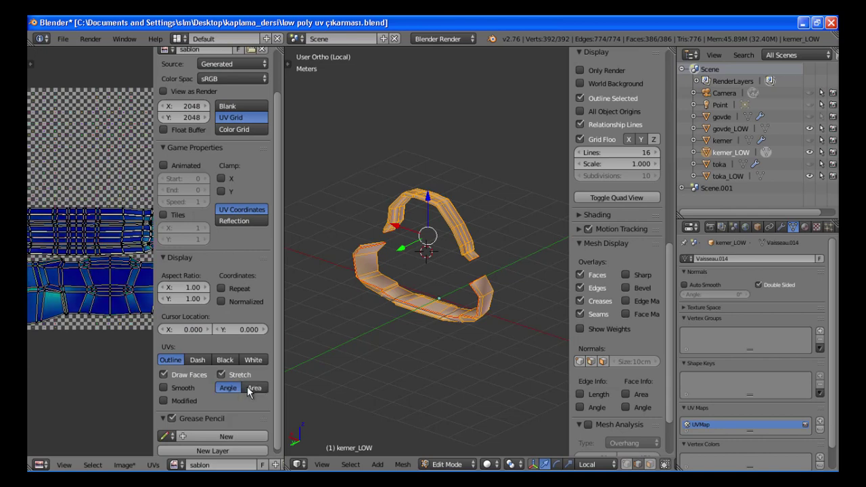
left_click(332, 232)
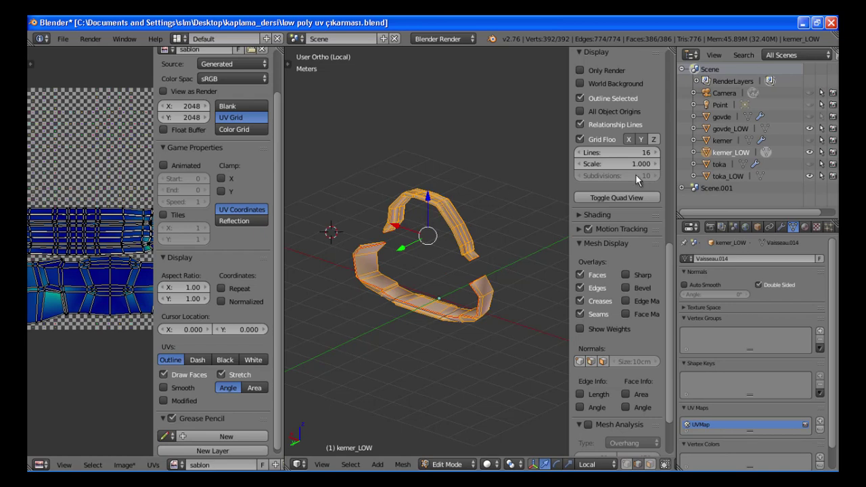
- Undo the stray 3D cursor placement, return to Object Mode and leave the local view
key("ctrl+z")
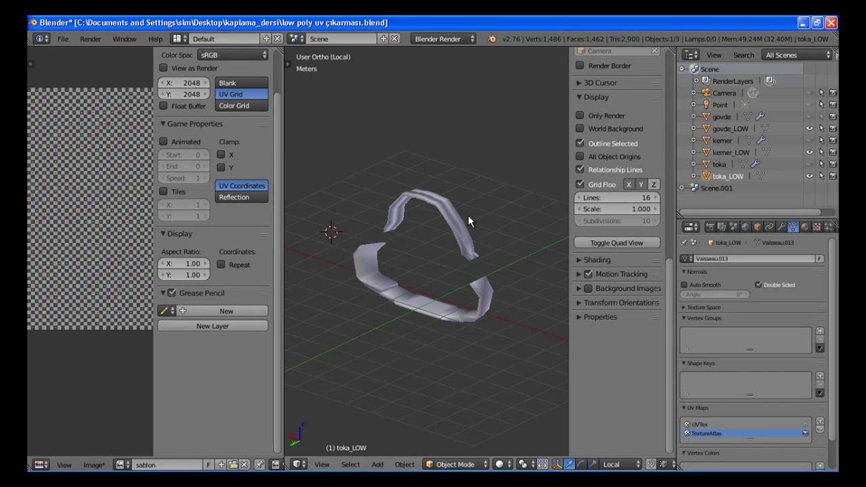
key("ctrl+z")
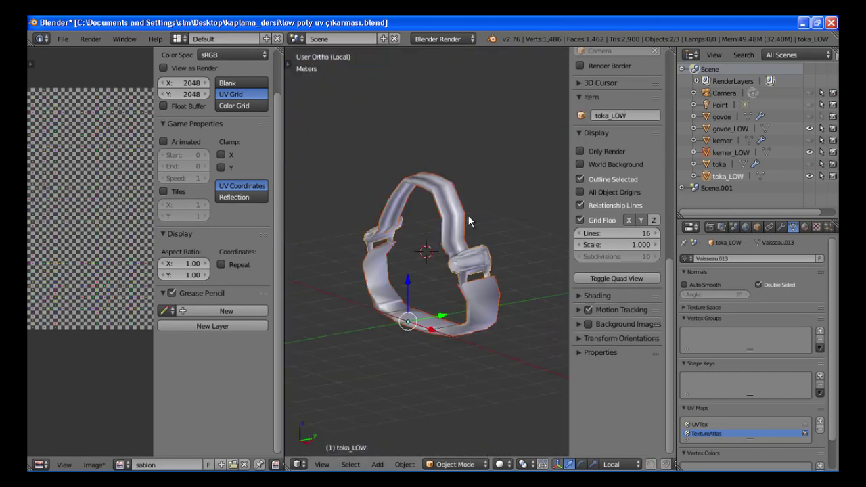
right_click(466, 260)
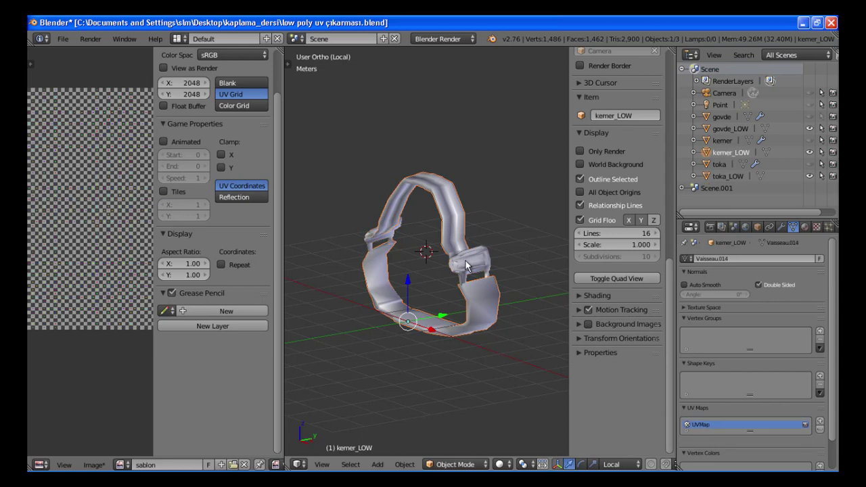
right_click(467, 264)
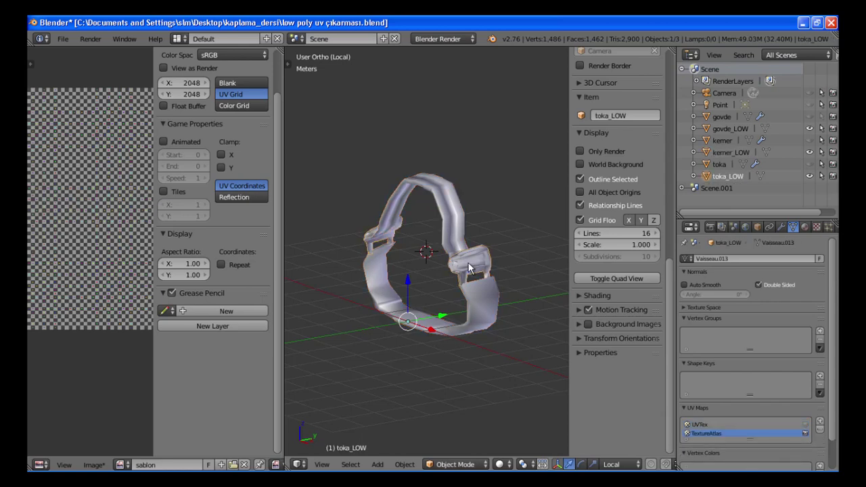
key("KP_Divide")
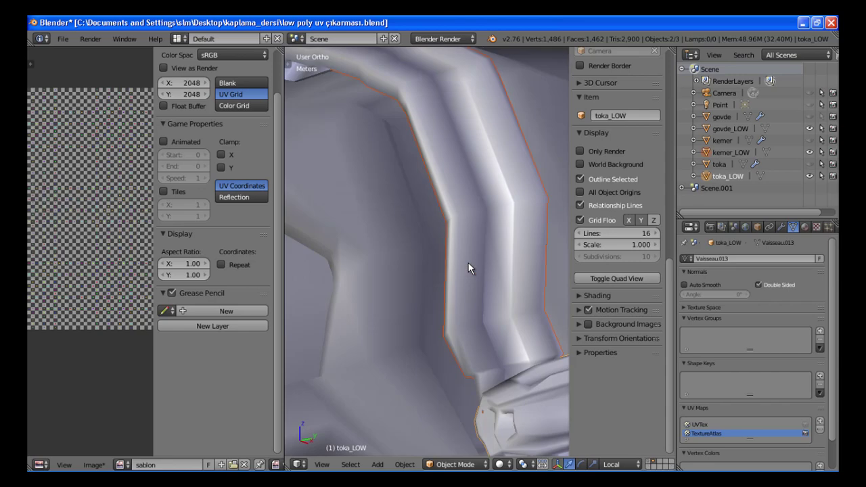
- Select only the toka_LOW buckles and isolate them in local view
right_click(542, 390)
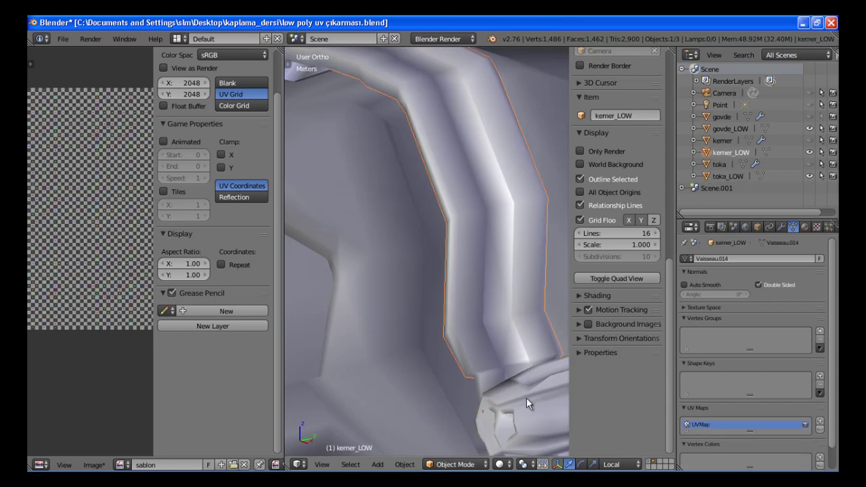
right_click(526, 403)
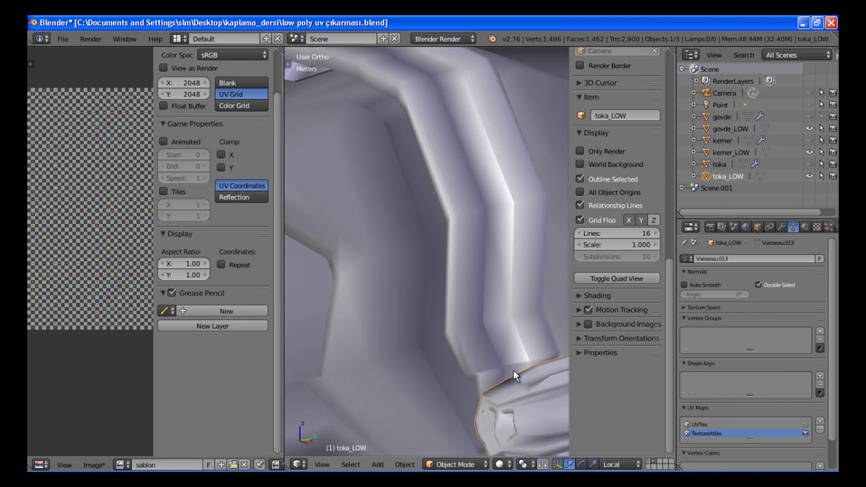
key("KP_Divide")
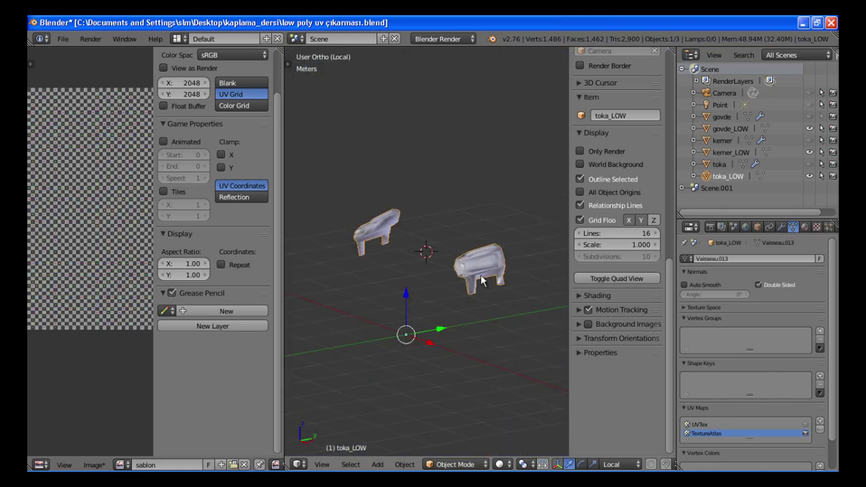
scroll(483, 268, "up", 4)
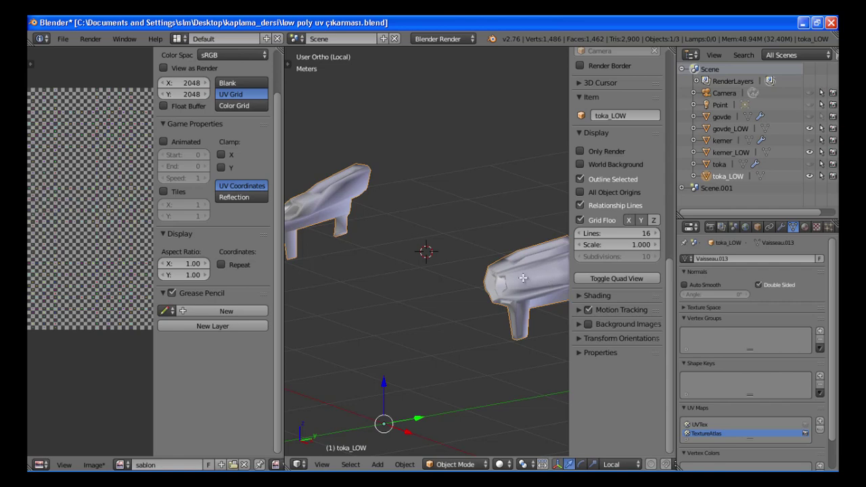
- Enter Edit Mode on toka_LOW, inspect the buckles' marked seams and remove the TextureAtlas and UVTex UV maps
key("Tab")
middle_click_drag(497, 291, 422, 274)
scroll(416, 271, "up", 3)
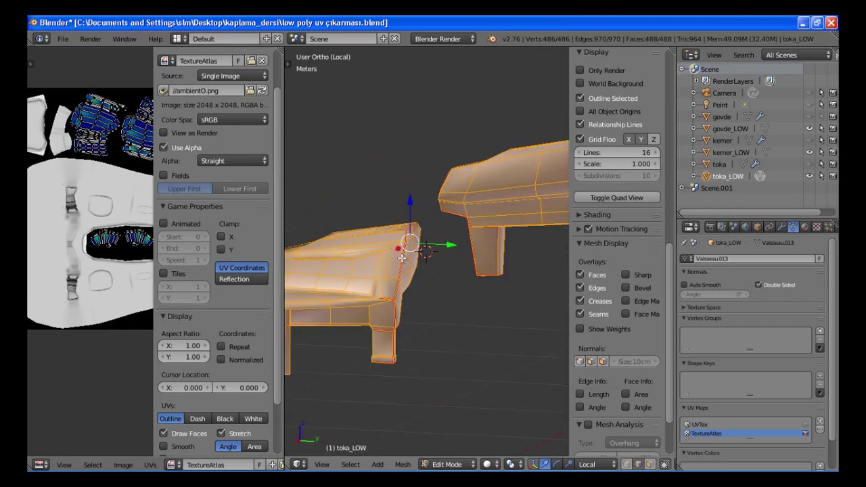
scroll(386, 255, "up", 3)
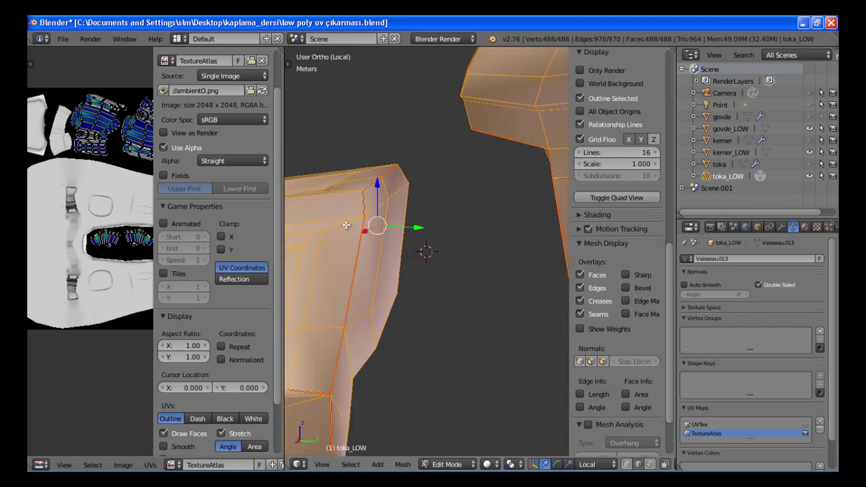
middle_click_drag(381, 259, 296, 254)
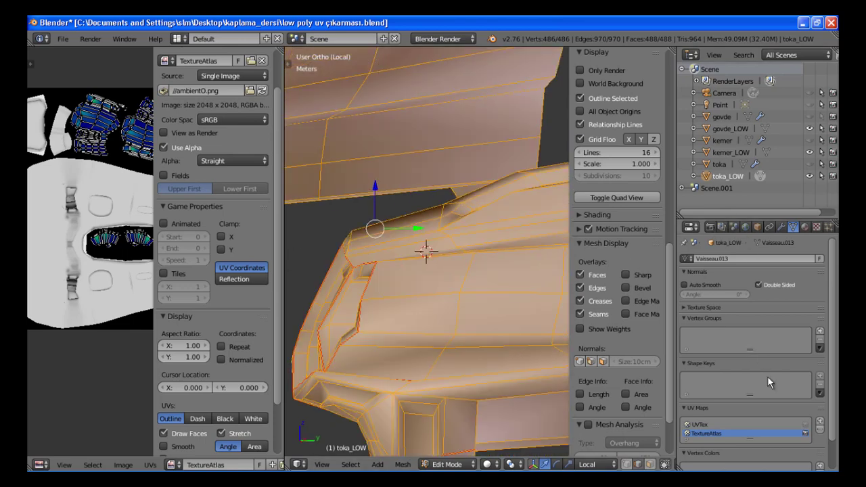
left_click(820, 431)
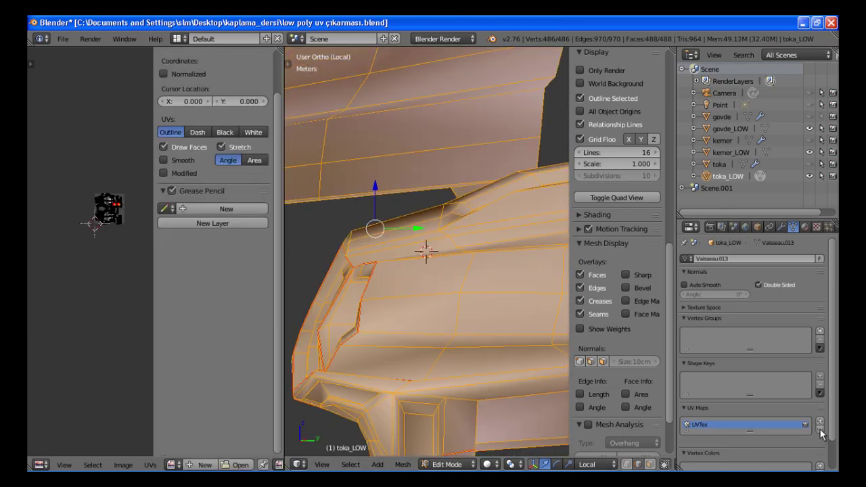
left_click(820, 431)
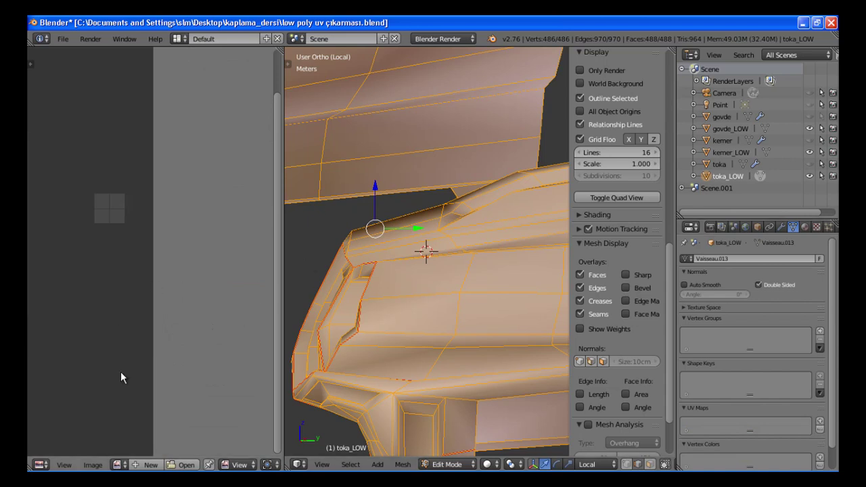
- Assign the sablon image to the buckle faces and unwrap the whole toka_LOW mesh along its marked seams
left_click(119, 464)
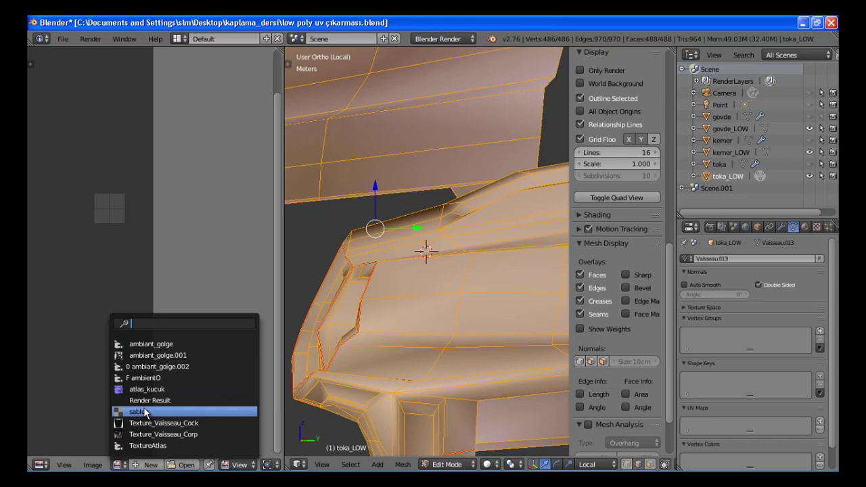
left_click(144, 411)
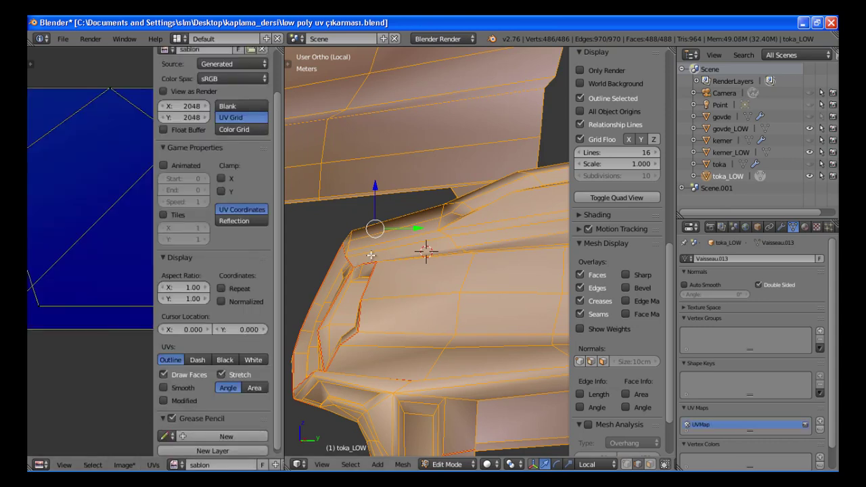
scroll(406, 217, "down", 6)
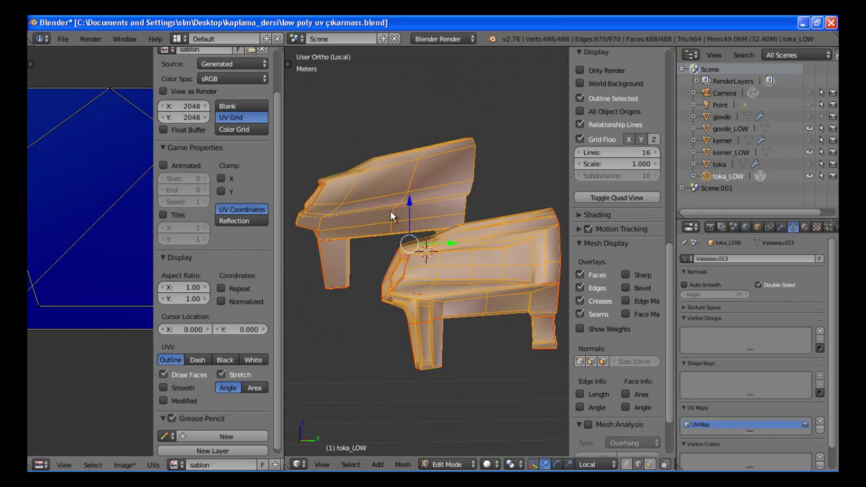
key("u")
key("Return")
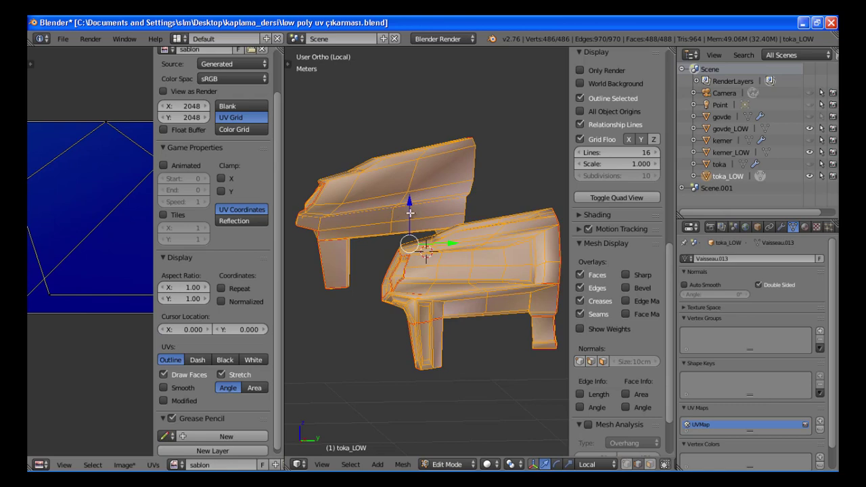
key("u")
key("Return")
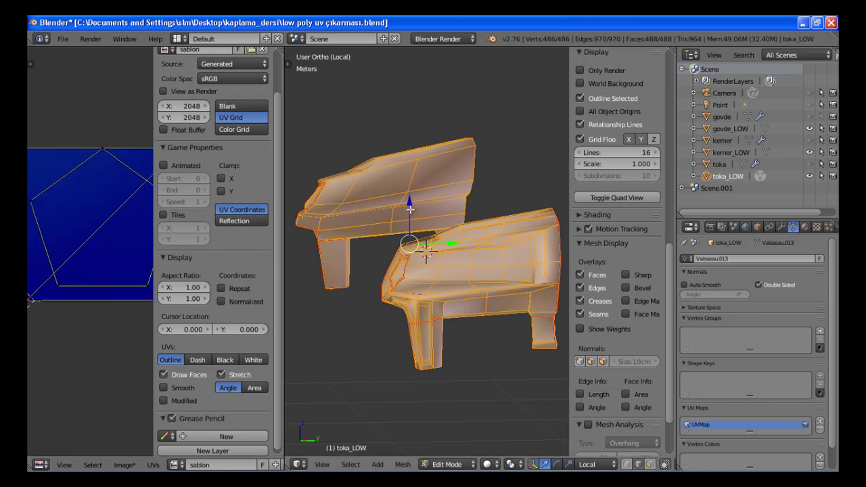
key("u")
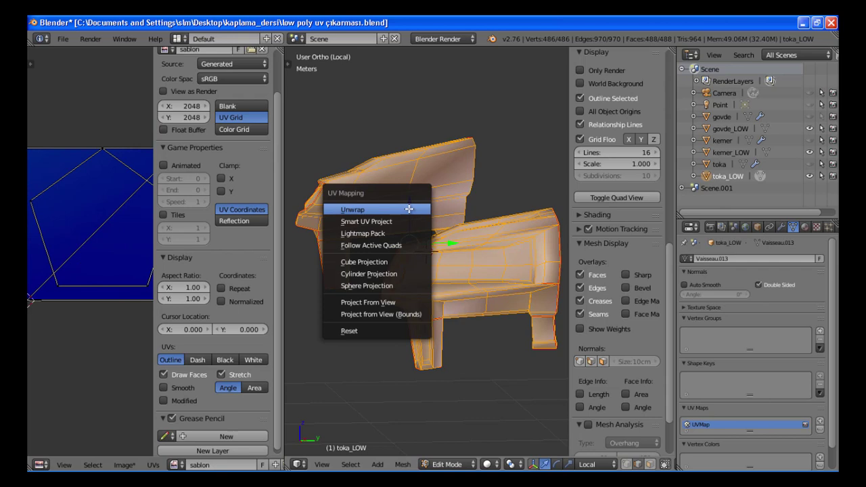
left_click(409, 209)
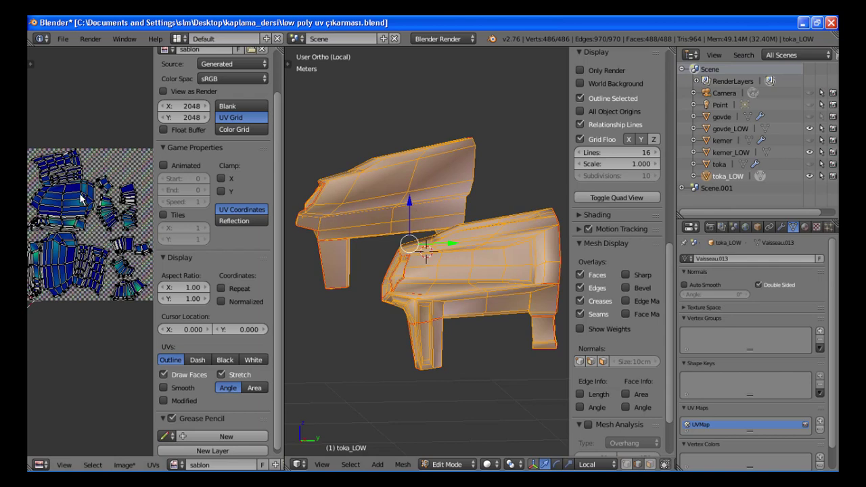
- Review the buckles' UV layout, switch its stretch display from Angle to Area and return to Object Mode
scroll(90, 207, "up", 1)
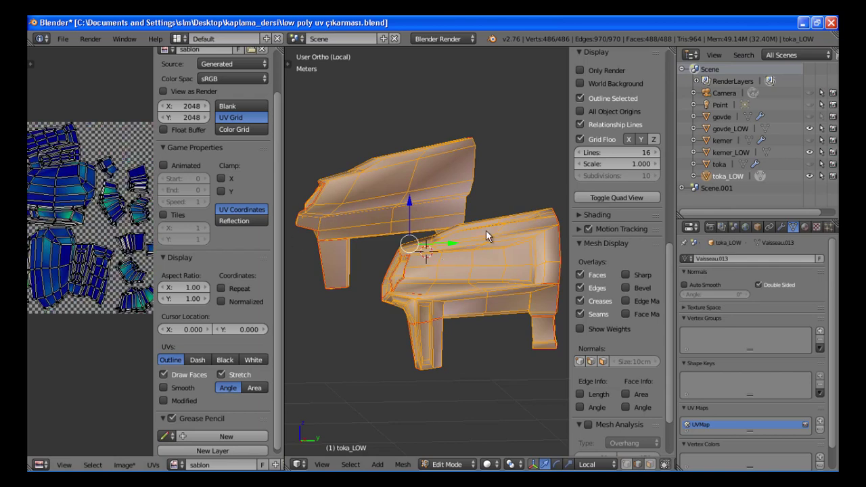
key("u")
left_click(411, 306)
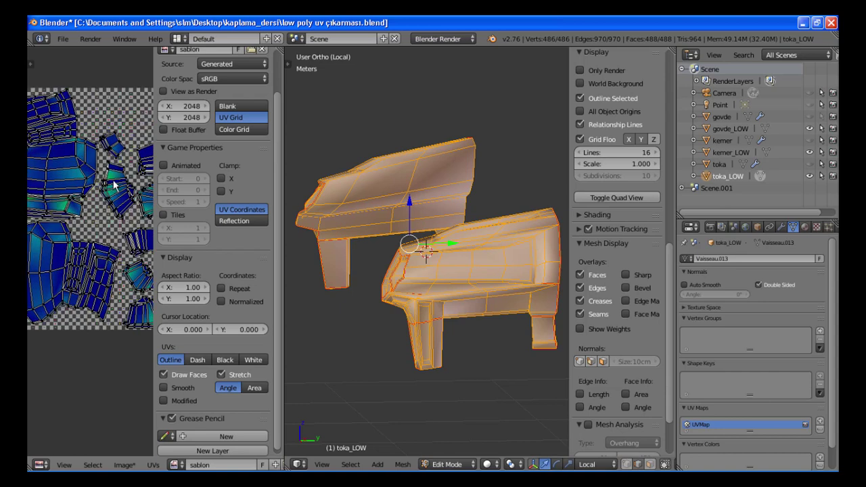
left_click(254, 388)
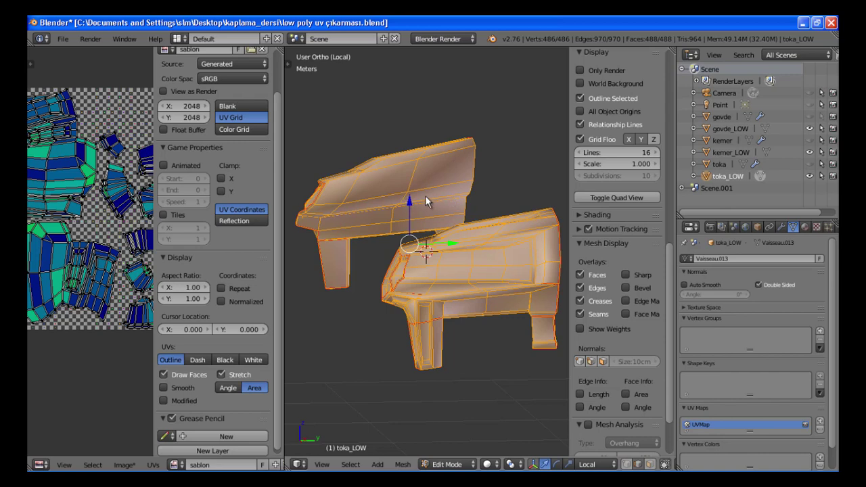
key("Tab")
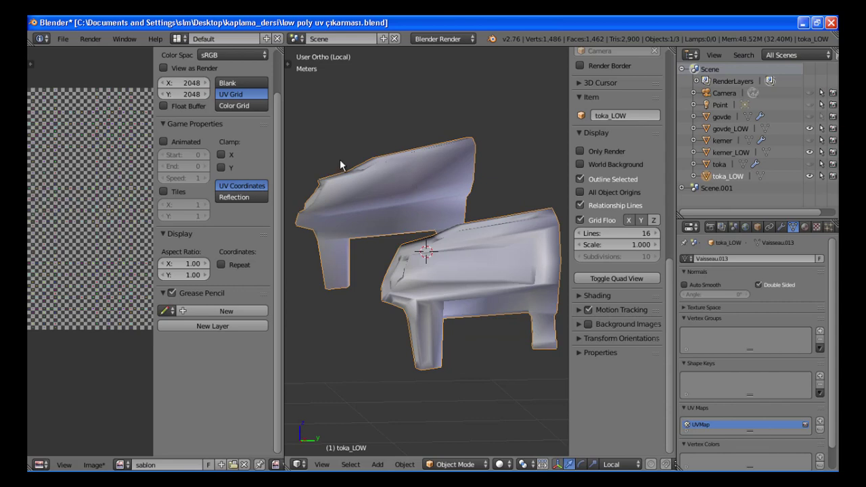
- Search the add-ons in User Preferences for "atlas" to check whether UV: Texture Atlas is enabled, and close the preferences
left_click(61, 40)
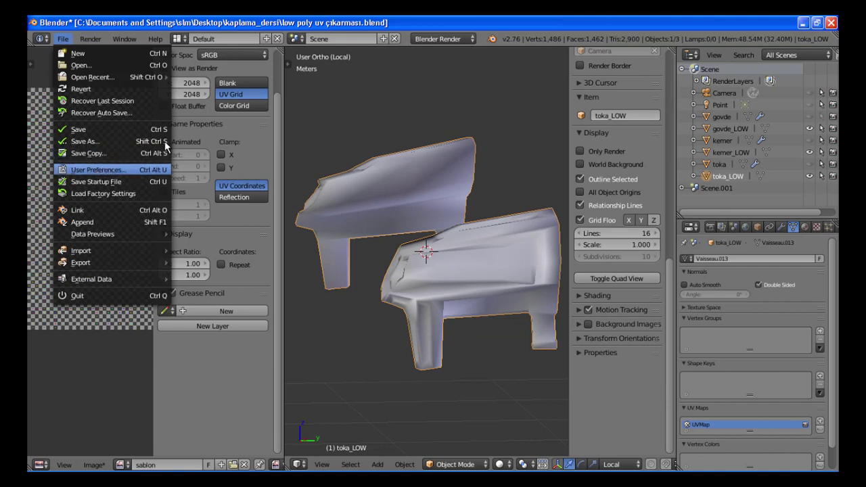
key("Return")
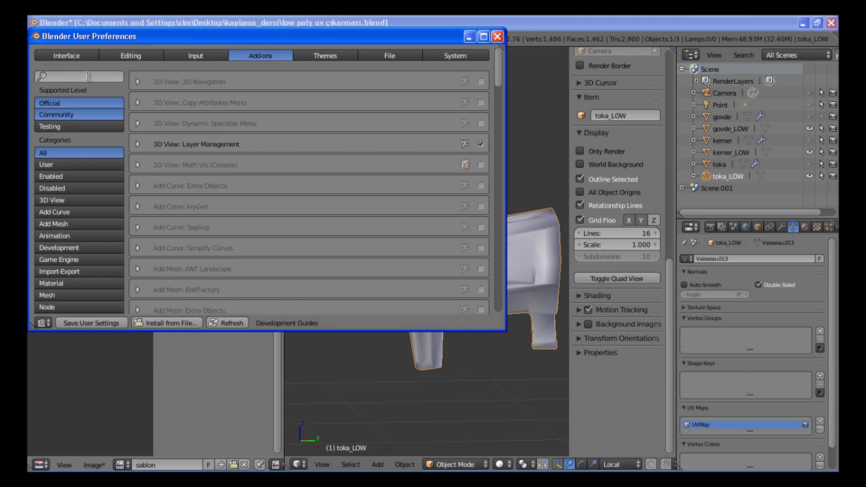
left_click(88, 76)
type("atlas")
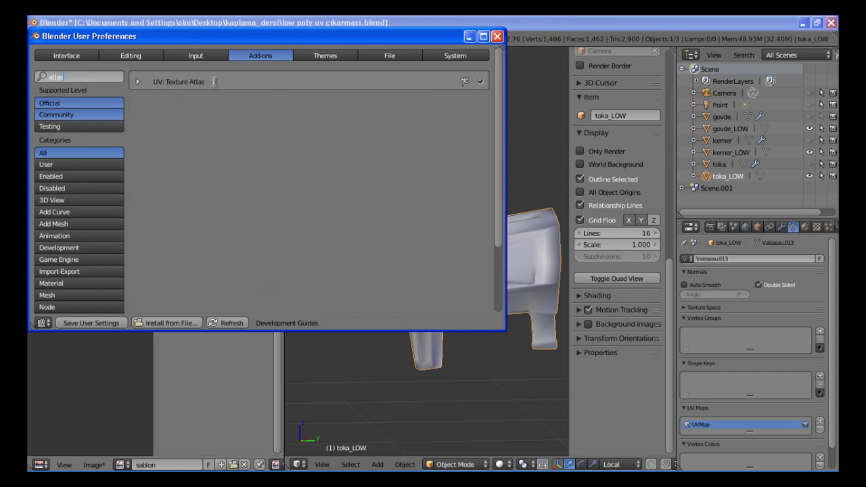
type("atlas")
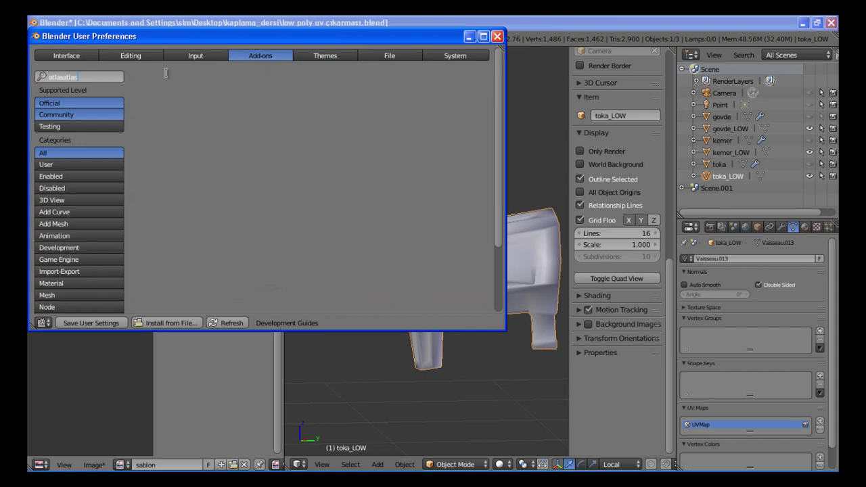
key("BackSpace")
key("BackSpace")
key("BackSpace")
key("BackSpace")
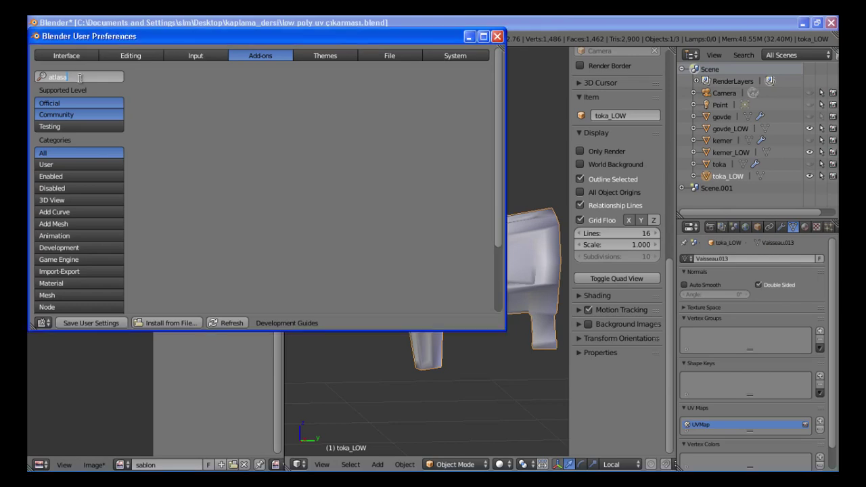
key("BackSpace")
key("Return")
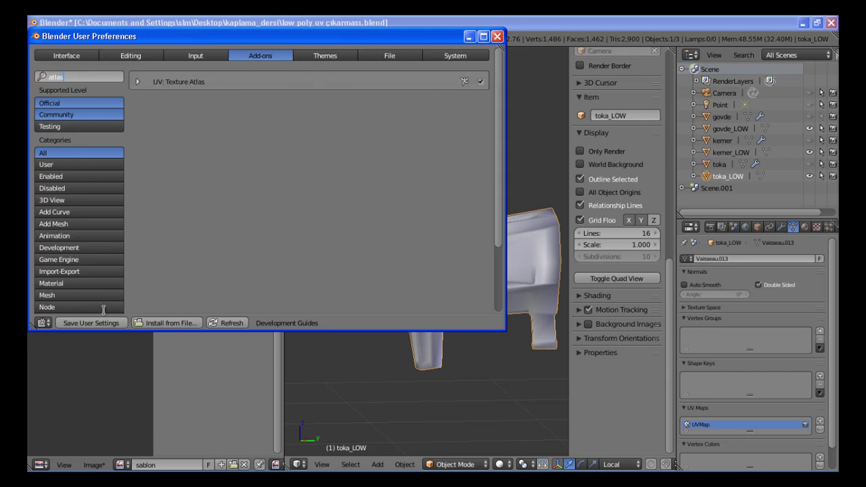
left_click(498, 37)
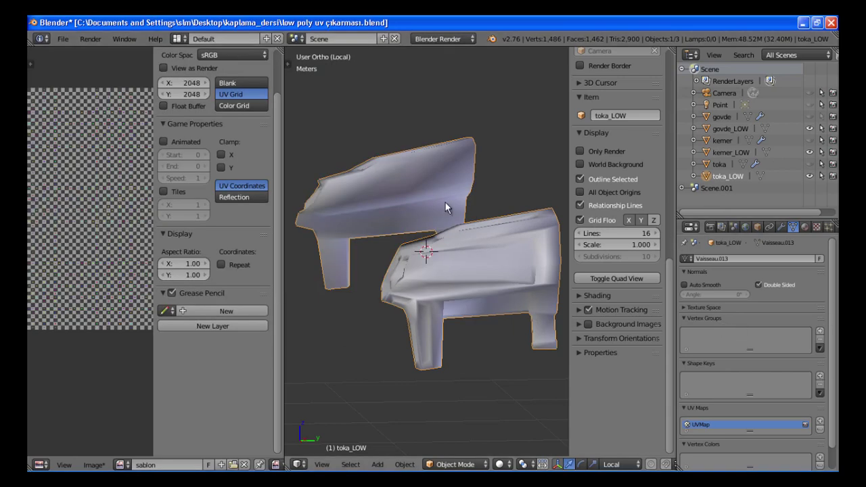
- Leave the buckles' local view and bring the body, belt and buckle into view together
middle_click_drag(439, 205, 430, 203)
scroll(432, 206, "down", 2)
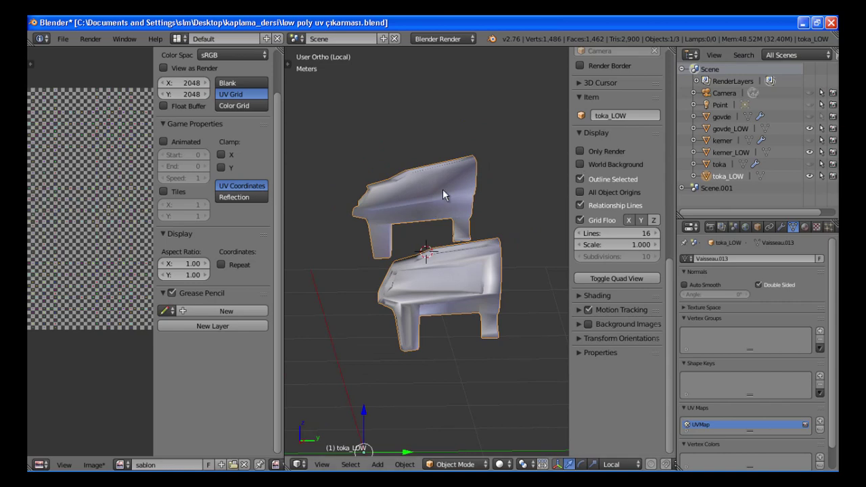
key("KP_Divide")
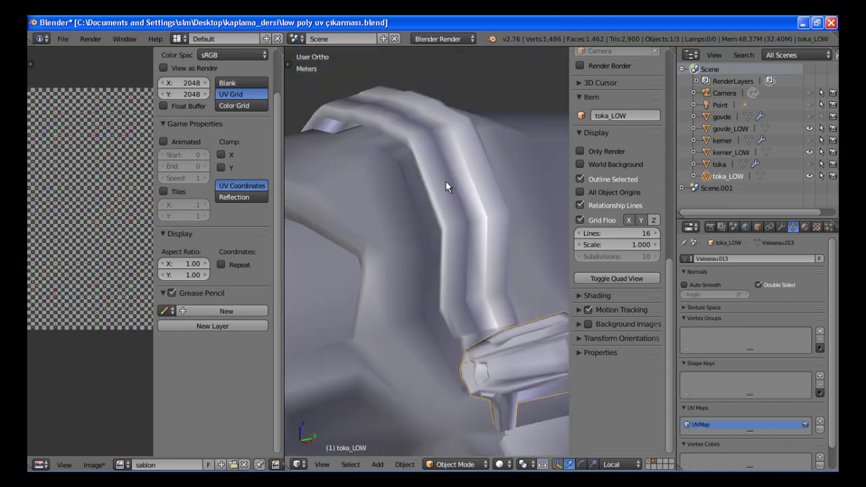
scroll(445, 180, "down", 4)
scroll(456, 178, "up", 2)
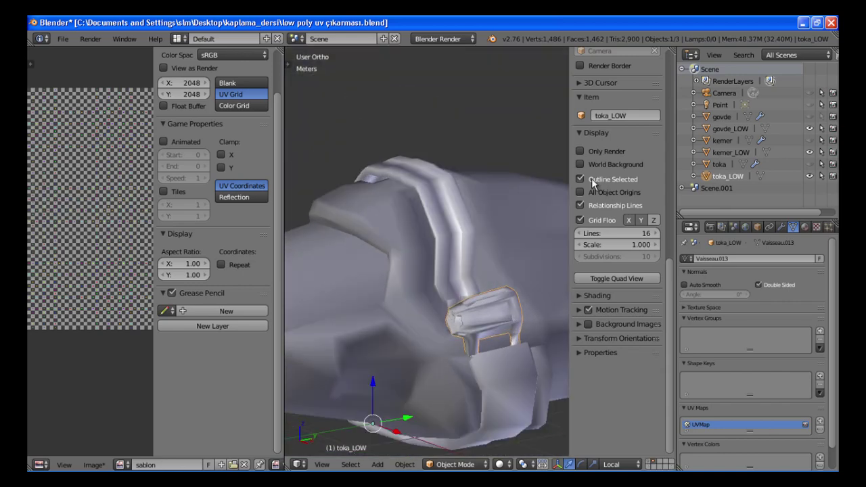
- Open the render properties, collapse the Bake settings and expand the Texture Atlas settings
left_click(711, 228)
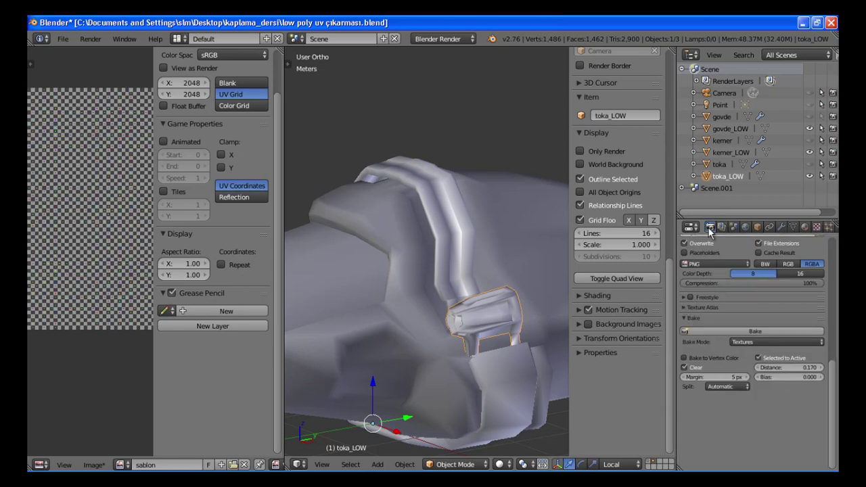
left_click(686, 316)
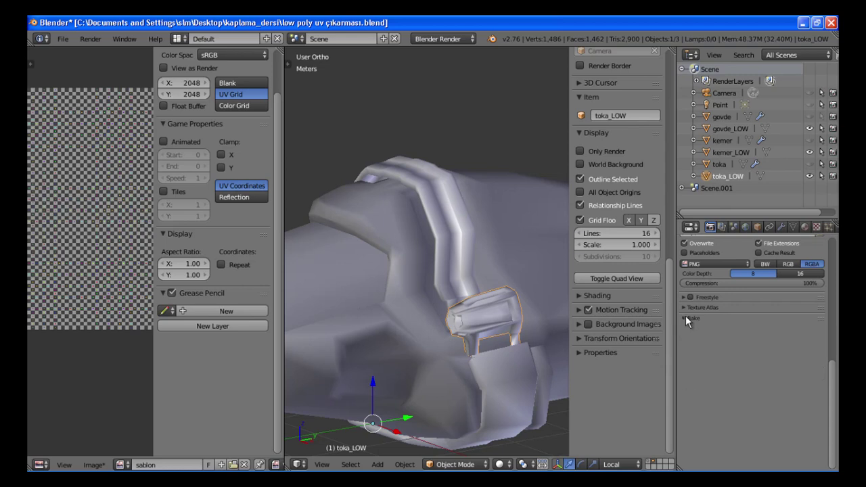
left_click(686, 306)
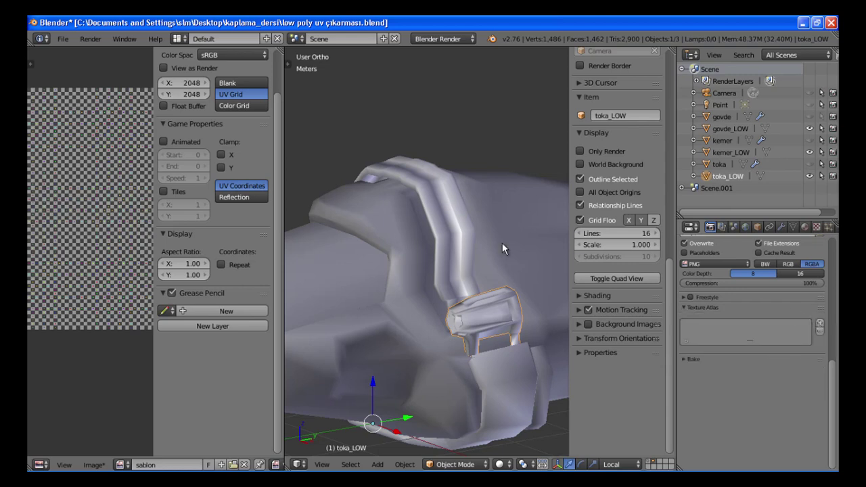
- Select toka_LOW, kemer_LOW and govde_LOW together, with govde_LOW as the active object
right_click(398, 215)
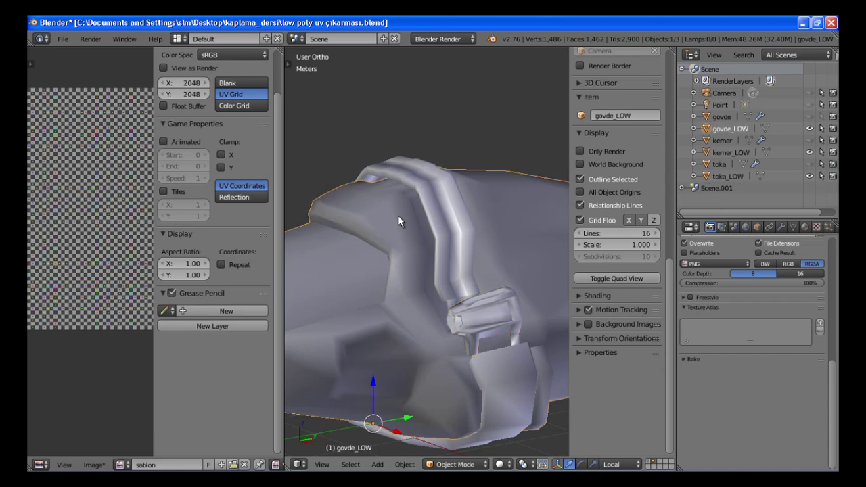
right_click(443, 200, "shift")
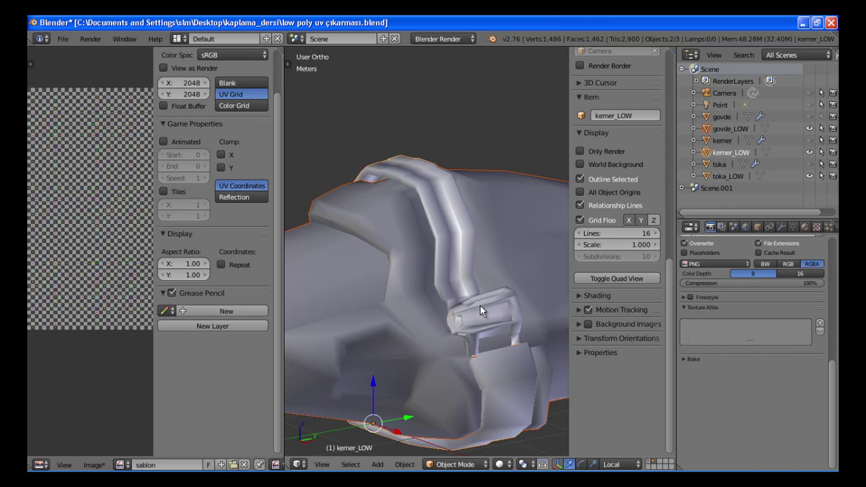
right_click(480, 310)
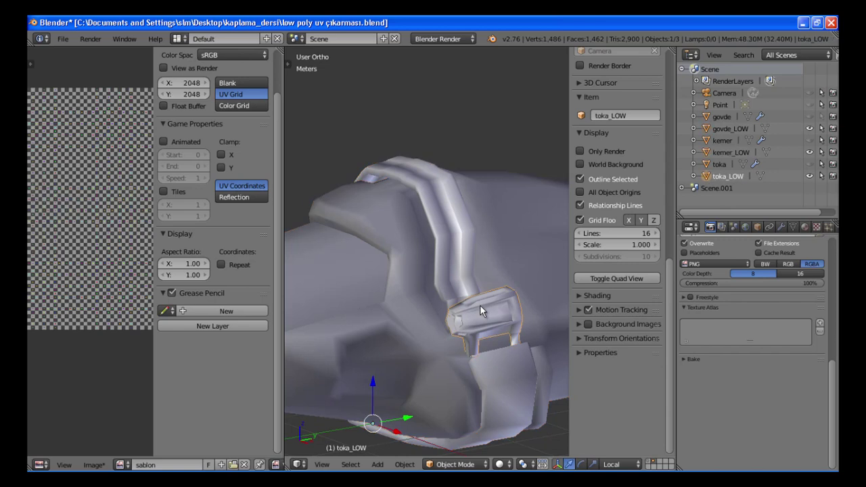
right_click(426, 194, "shift")
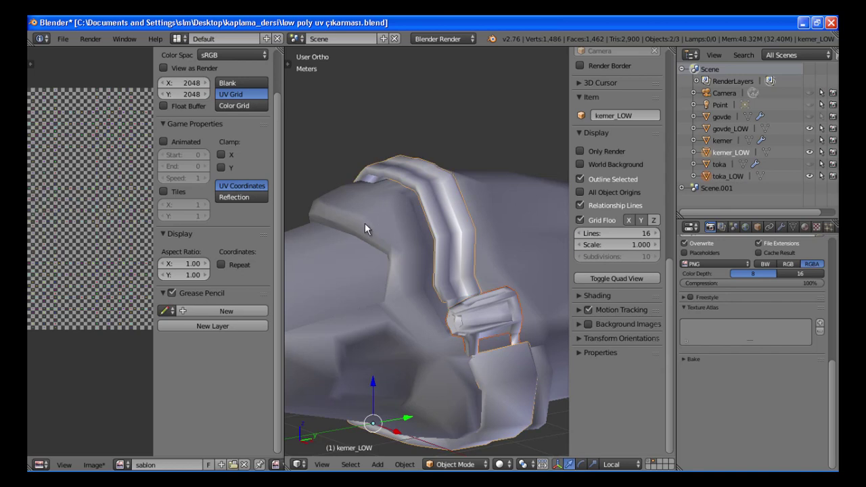
right_click(367, 229, "shift")
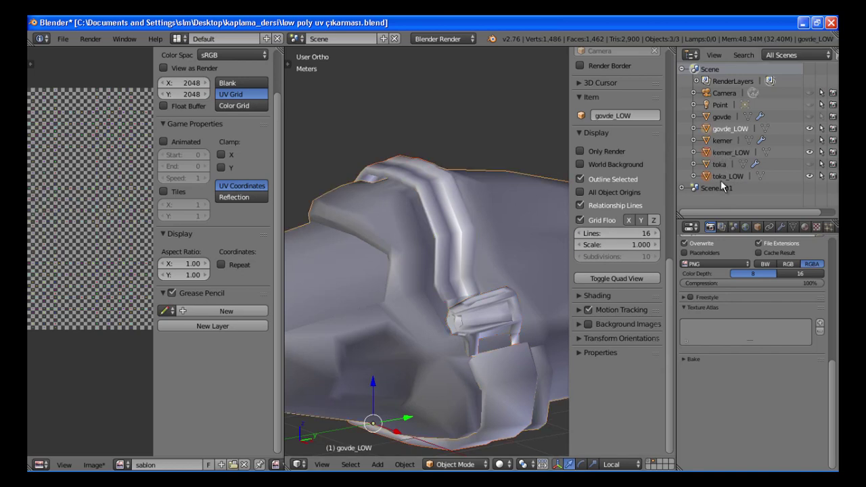
- Add a Texture Atlas group named TextureAtlas for the three selected low-poly objects and start its manual unwrap
left_click(822, 326)
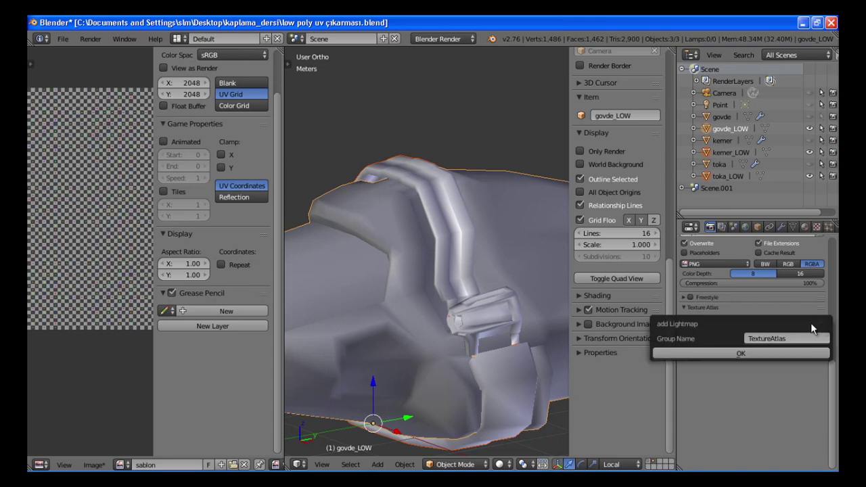
left_click(729, 353)
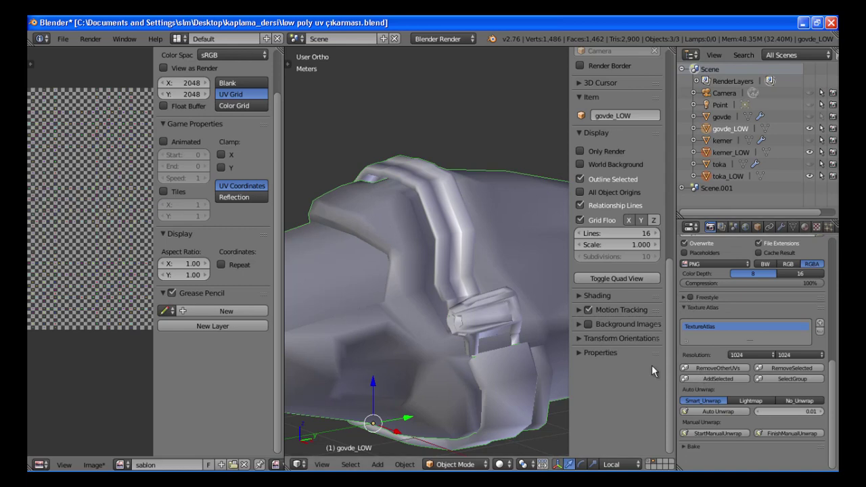
left_click(707, 433)
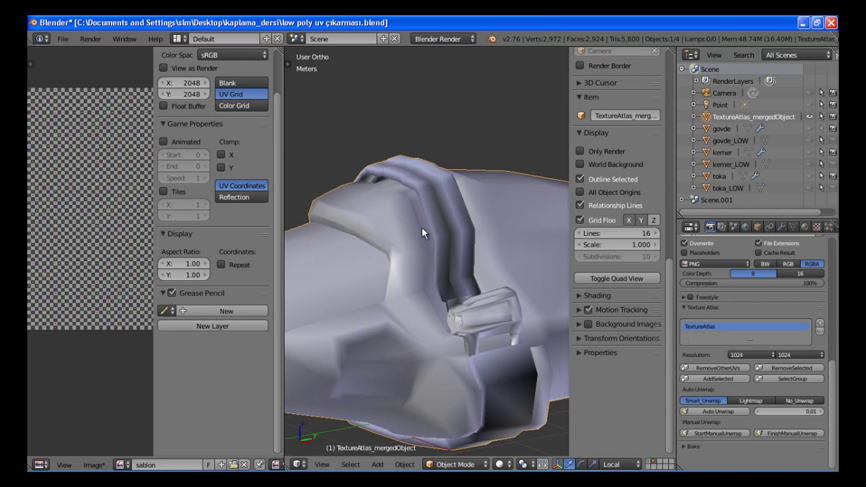
- Put the merged atlas object in Edit Mode and maximize the UV editor on its combined UV layout
scroll(442, 225, "down", 2)
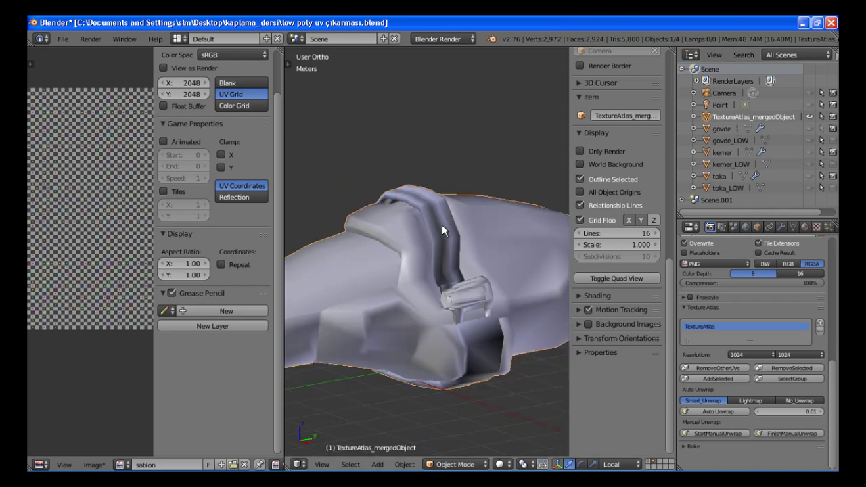
middle_click_drag(497, 207, 403, 261)
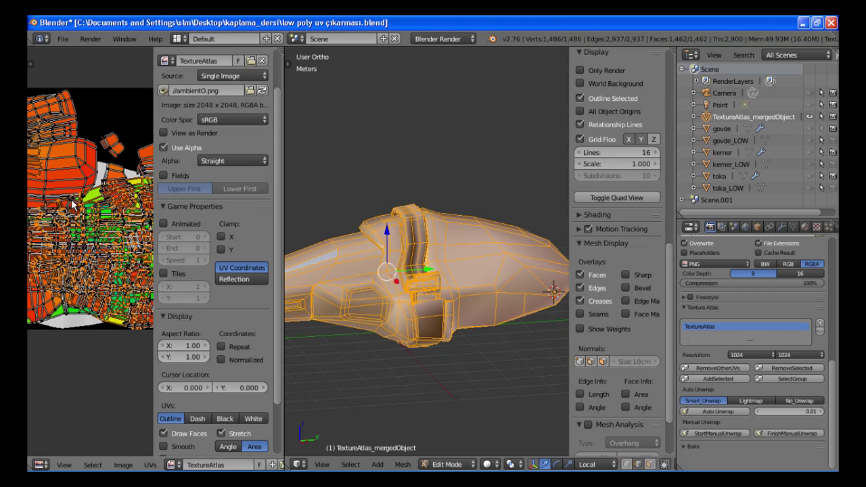
key("ctrl+Up")
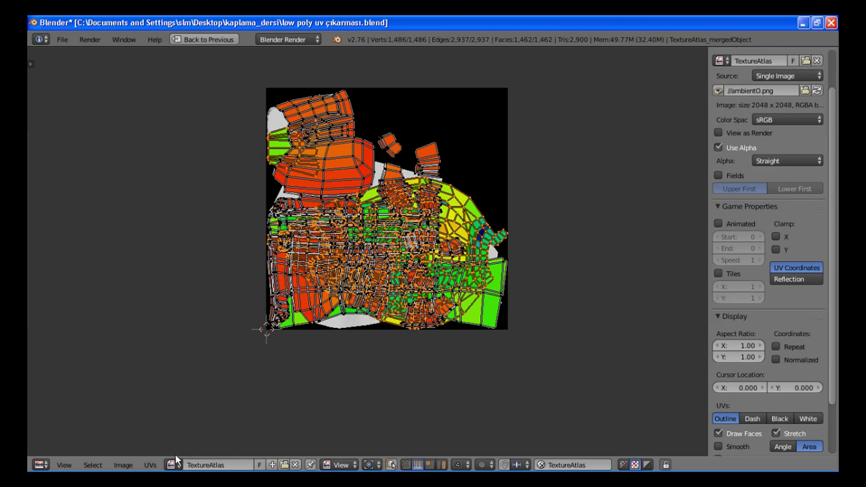
scroll(177, 454, "up", 1)
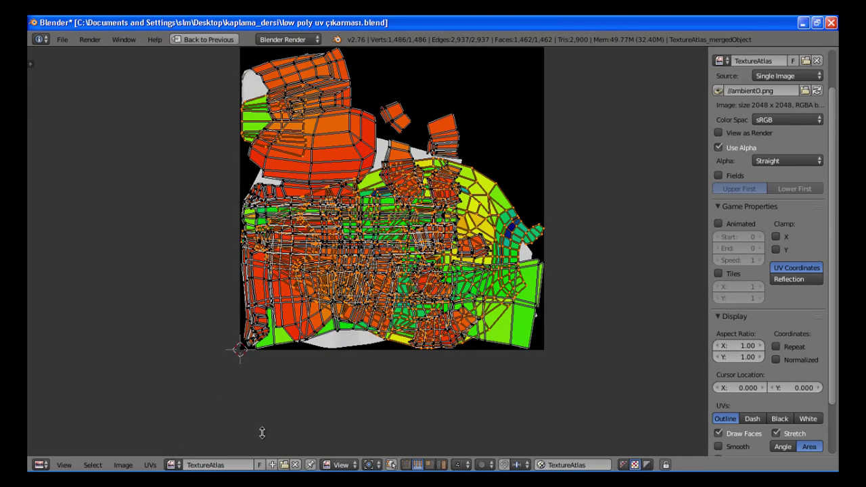
scroll(183, 457, "up", 1)
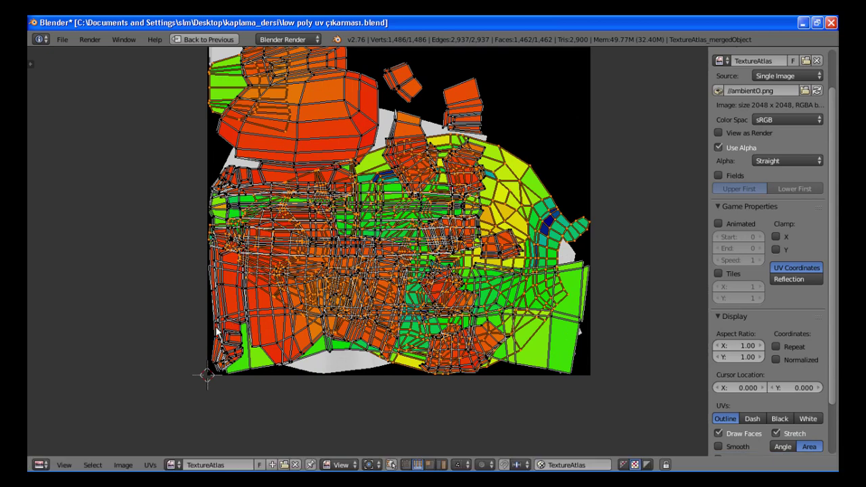
- Apply Average Islands Scale to all UV islands of the merged atlas object
left_click(172, 465)
left_click(150, 463)
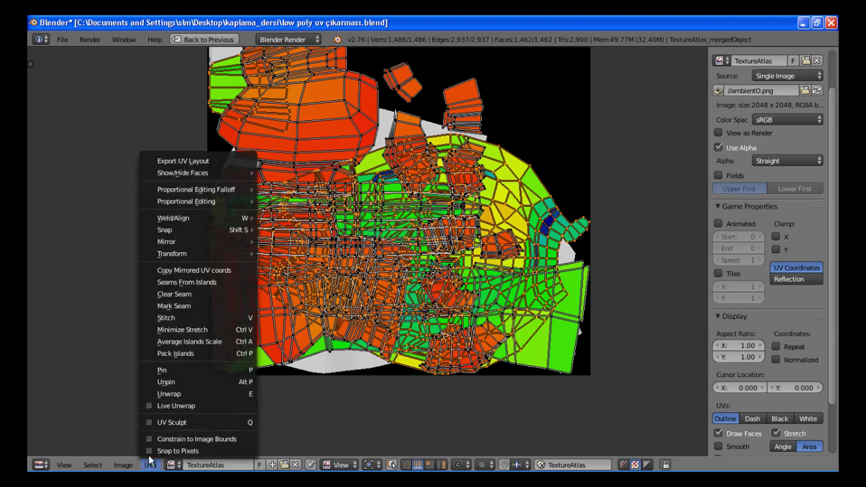
left_click(193, 342)
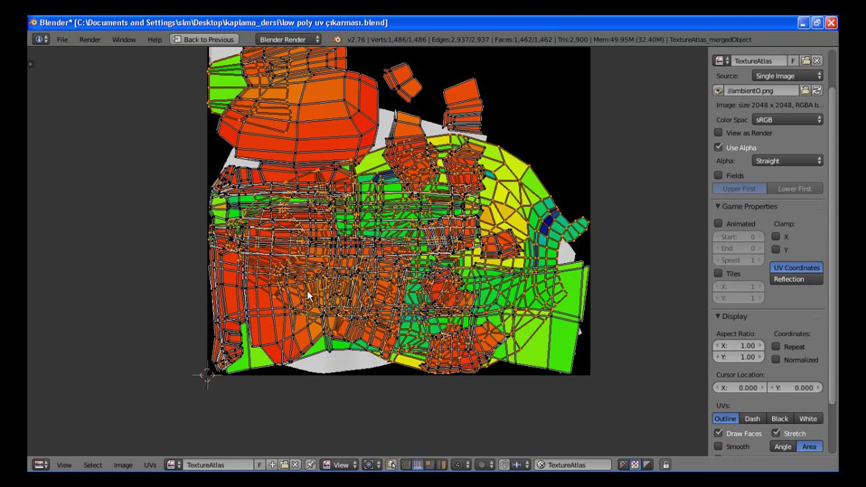
key("ctrl+z")
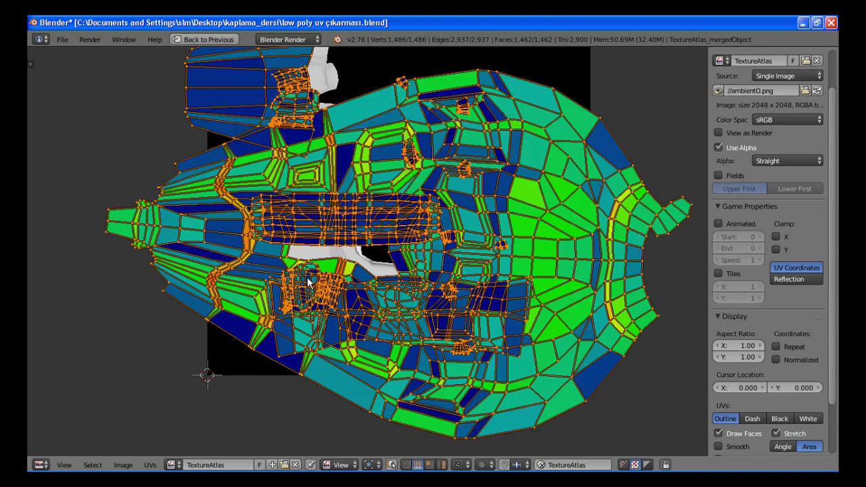